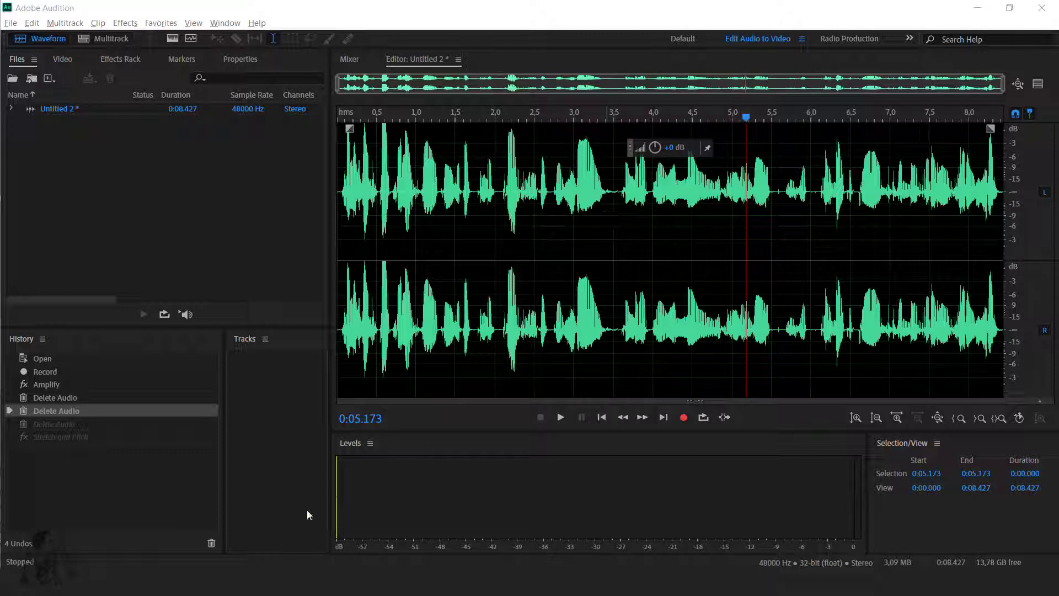
Step: Switch to Chrome and open youtube.com in a new tab
mouse_move(291, 583)
click(362, 521)
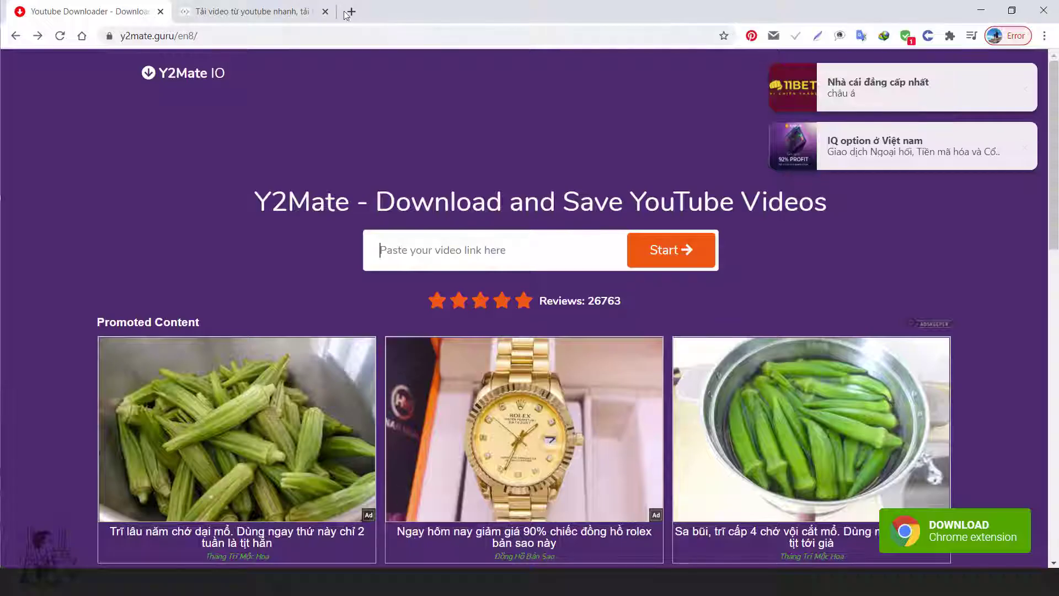
click(351, 12)
text(yo)
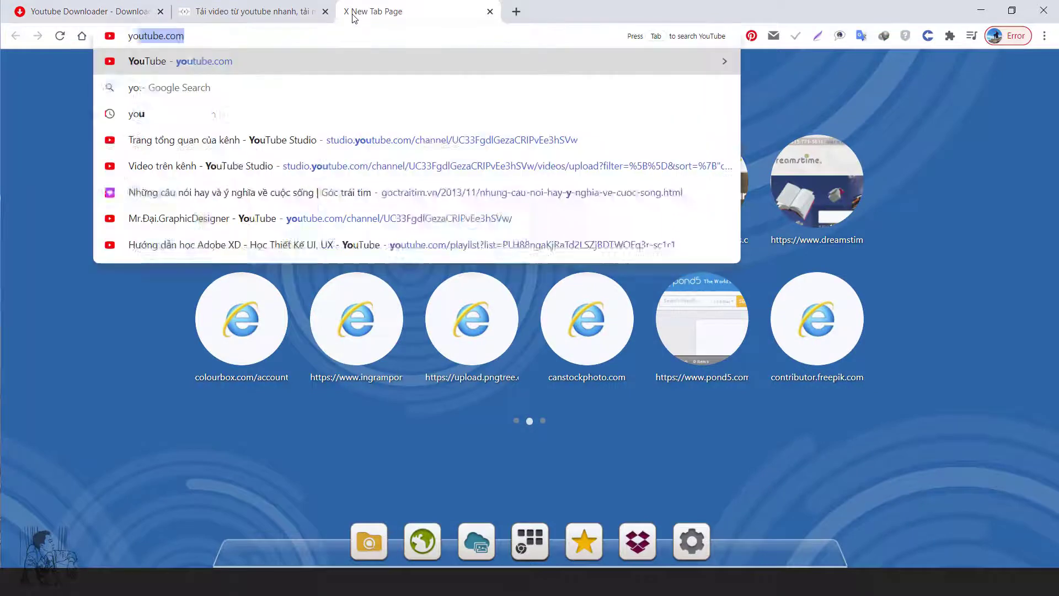
key(Return)
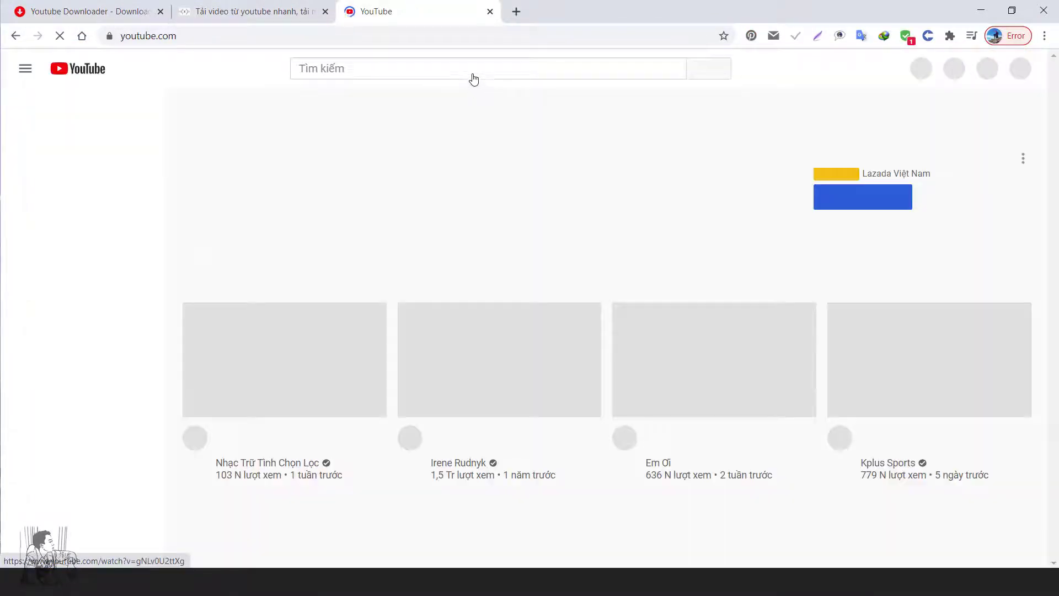
click(485, 67)
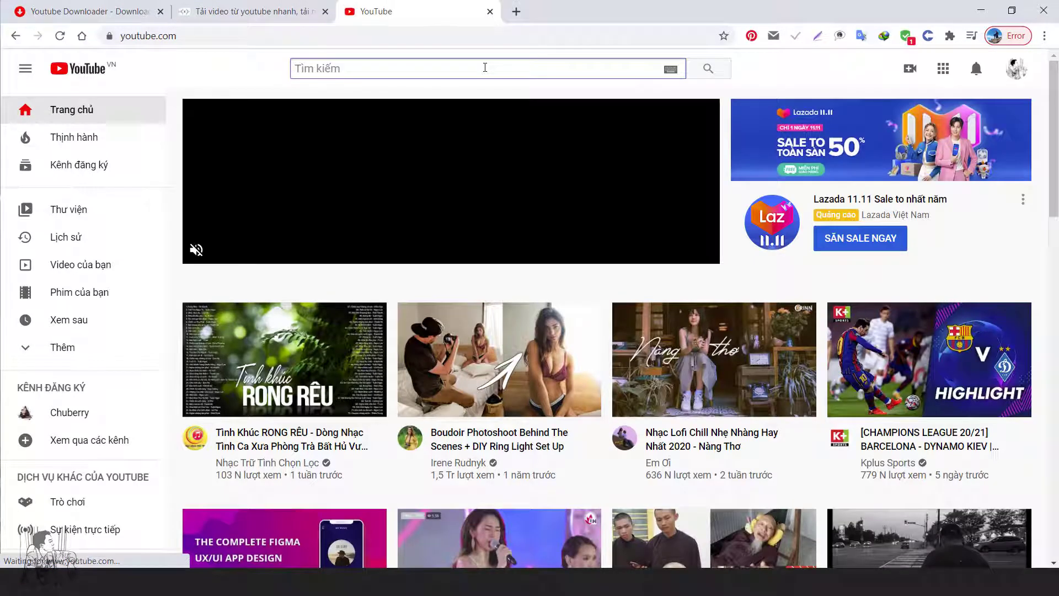
click(482, 35)
text(https://youtu.be/tF1bLGt2cLc)
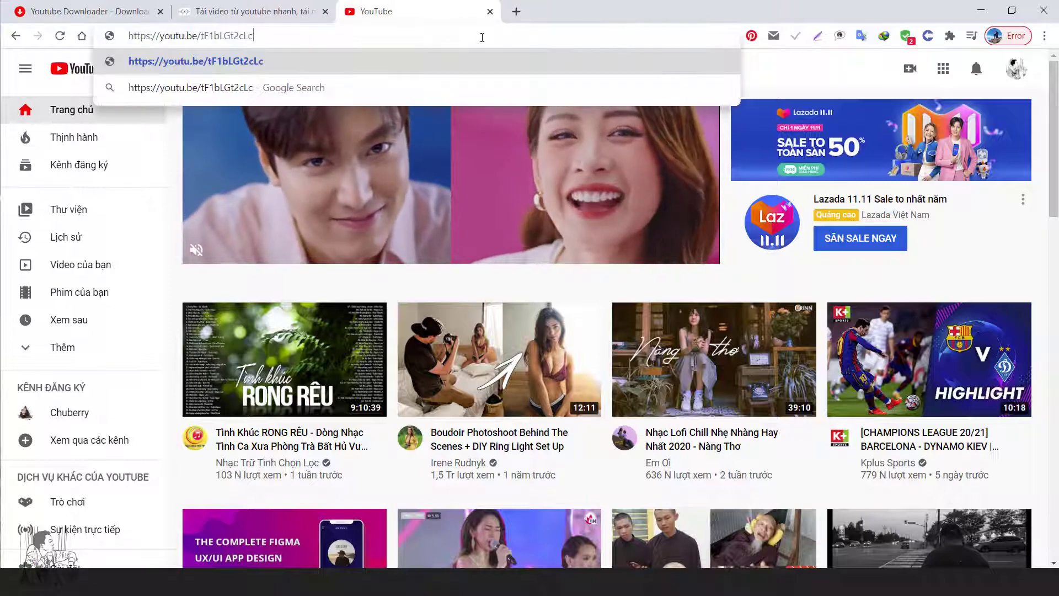
key(Return)
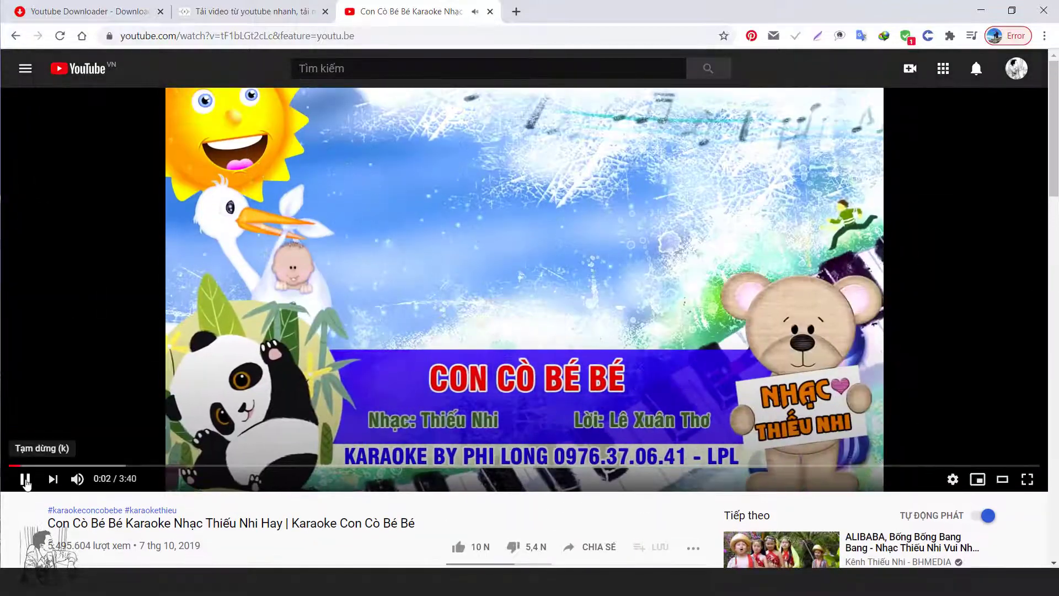
click(24, 477)
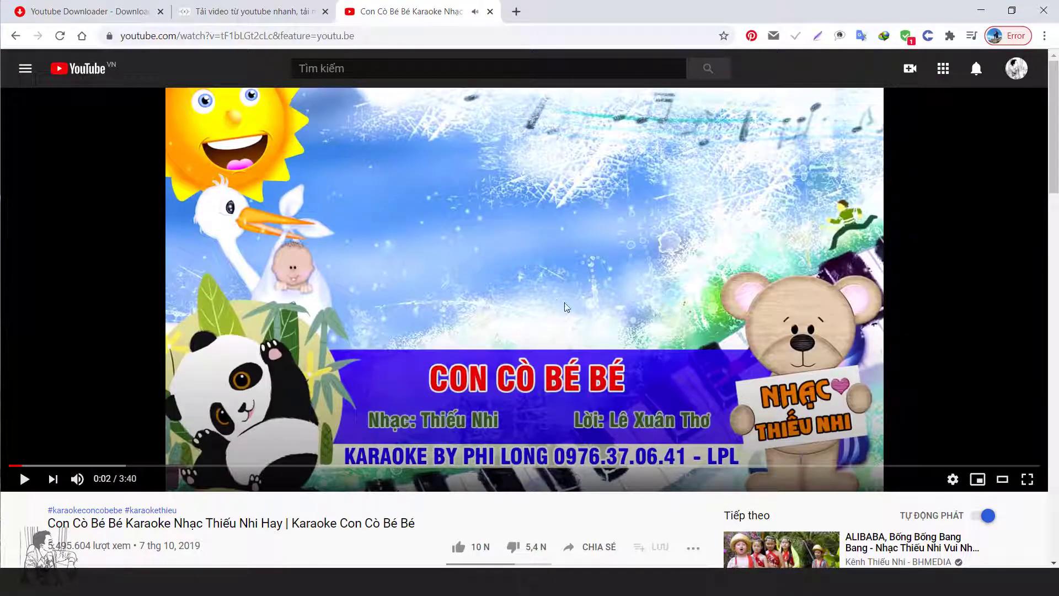
Step: Copy the karaoke video's share link and close the sharing window
scroll(716, 301, down, 6)
scroll(716, 301, down, 5)
scroll(658, 281, up, 4)
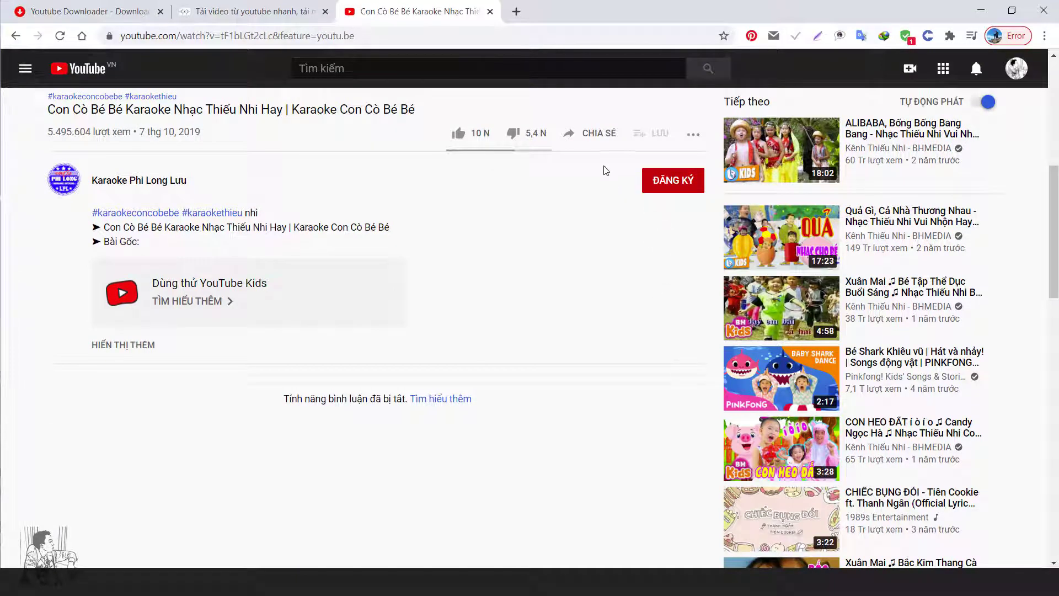
click(605, 139)
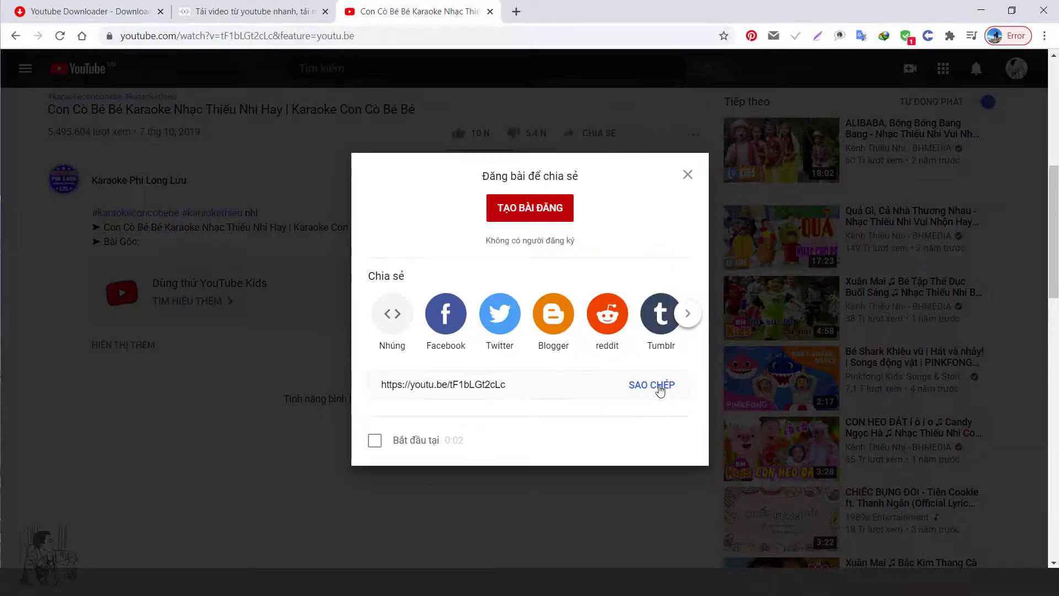
click(656, 387)
key(ctrl+c)
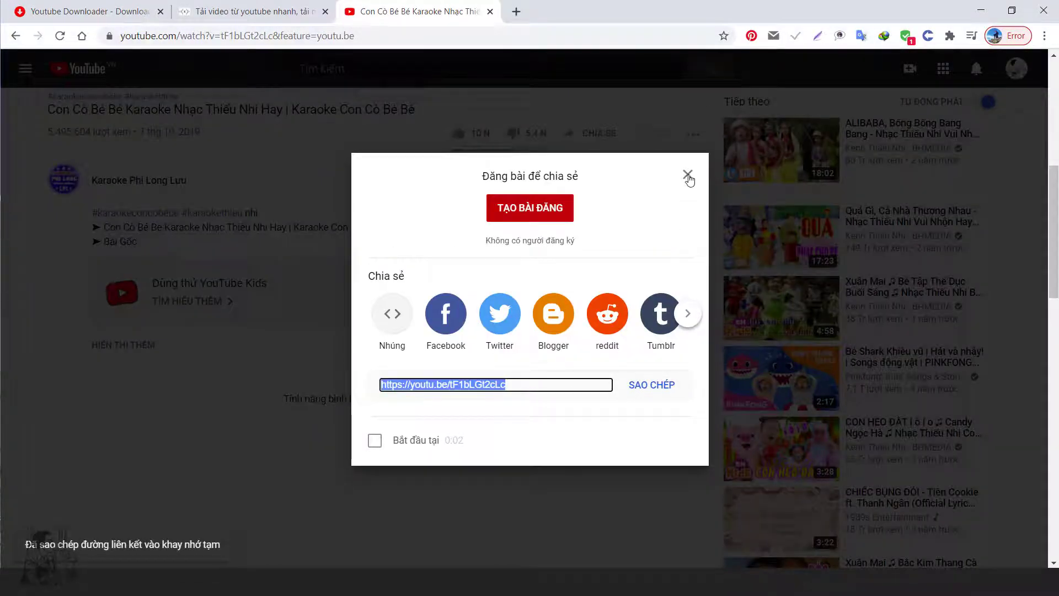
click(689, 176)
Step: Paste the copied video link into Y2Mate to load its download formats
click(89, 11)
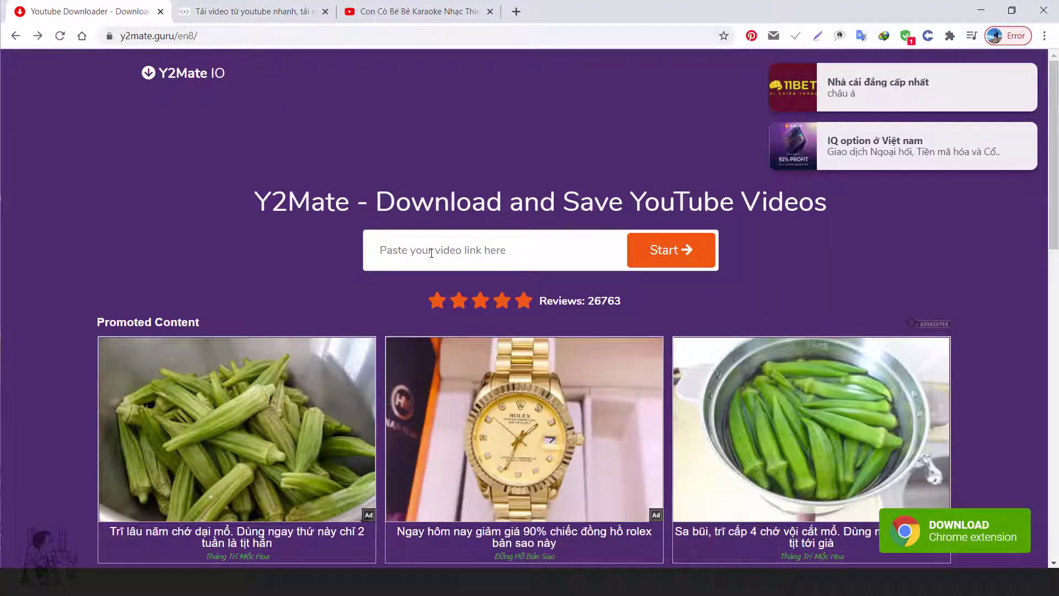
key(ctrl+v)
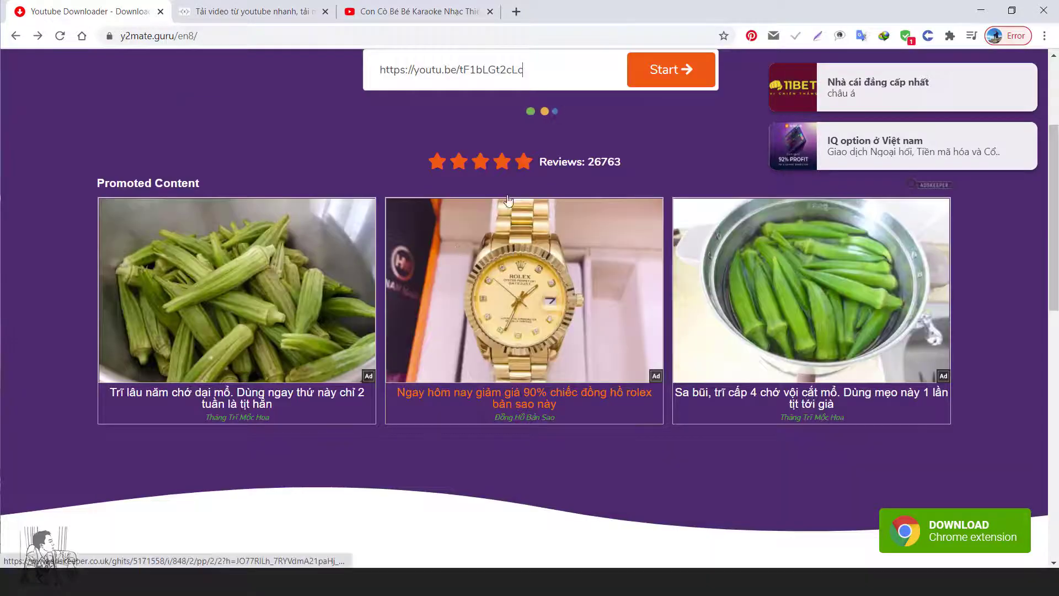
scroll(472, 345, down, 4)
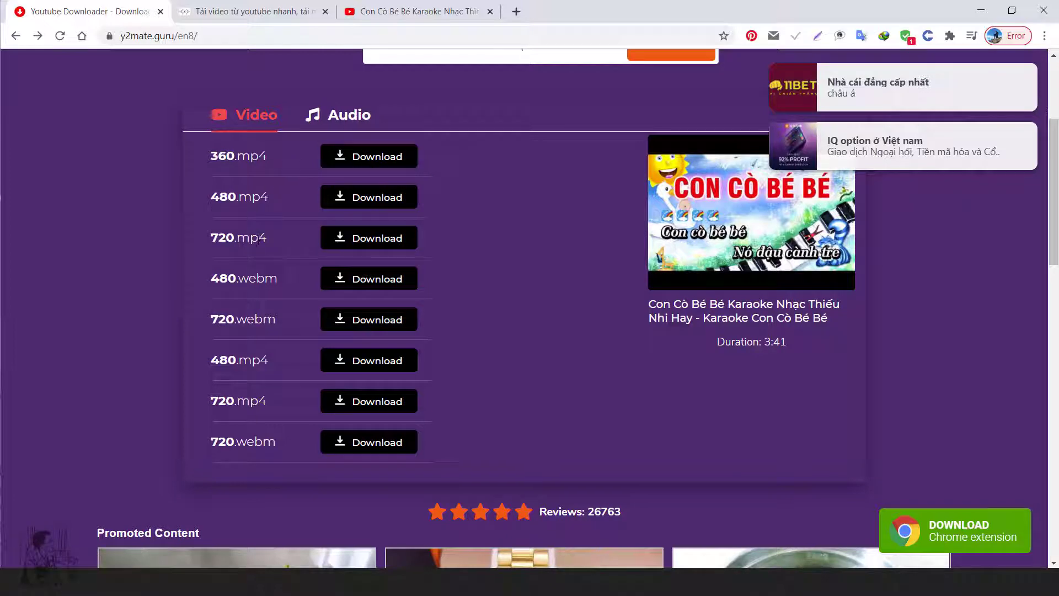
Step: Examine the mp4 and webm resolutions offered for the video by highlighting them in the format list
drag(272, 239, 207, 164)
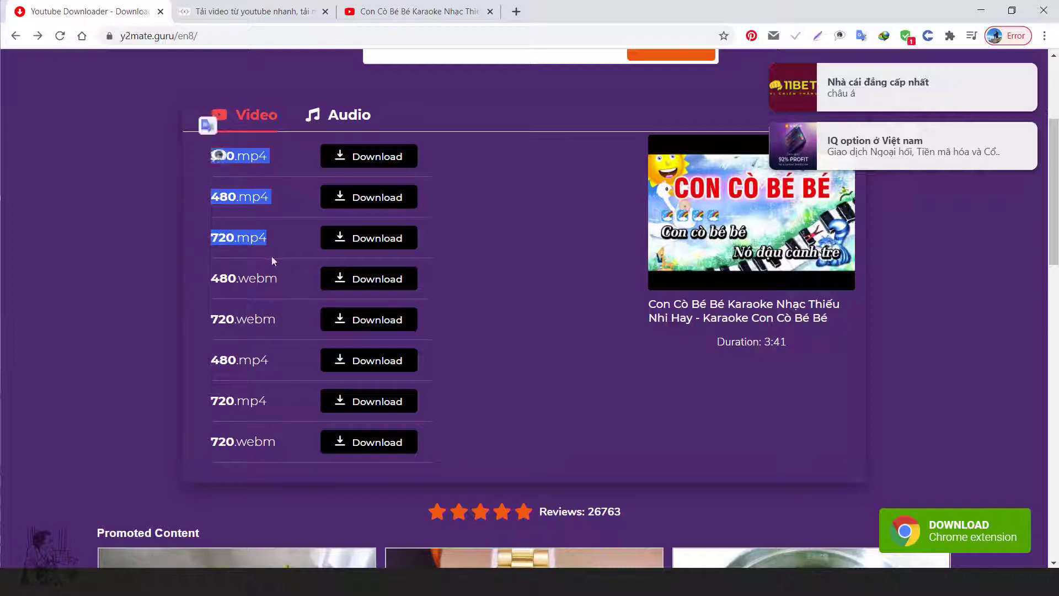
shift+click(267, 401)
shift+click(210, 361)
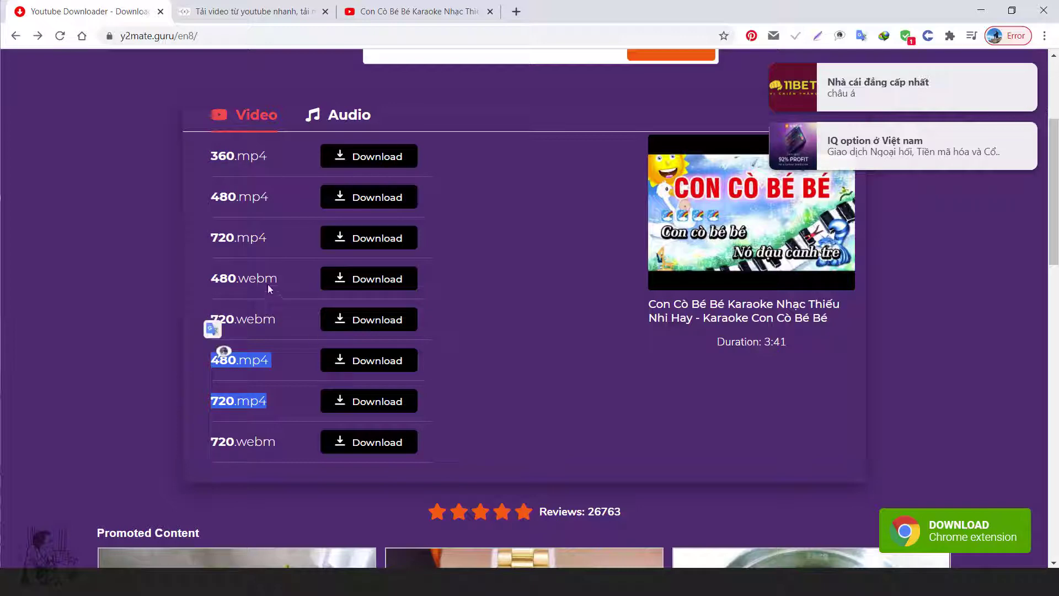
click(241, 276)
double_click(259, 278)
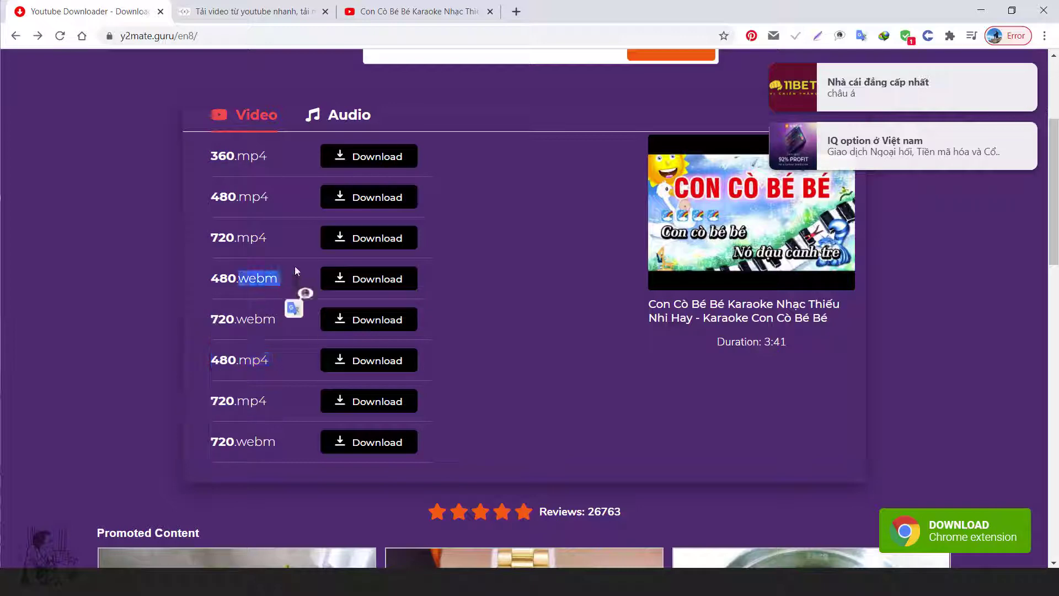
click(293, 263)
Step: Request the audio version of the karaoke song on Y2Mate and download it as an MP3
scroll(267, 261, up, 1)
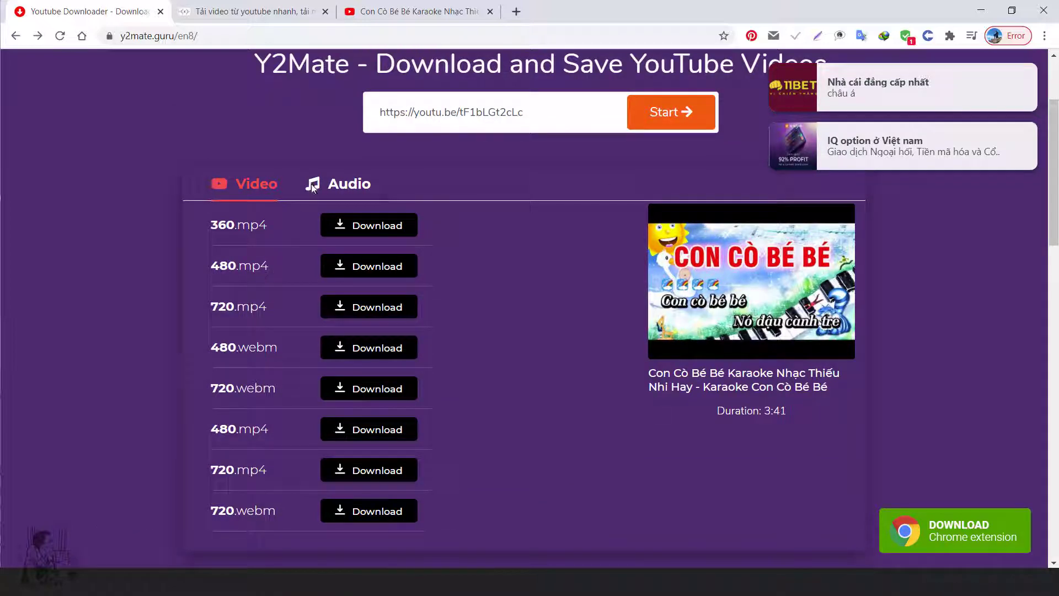
drag(310, 186, 401, 187)
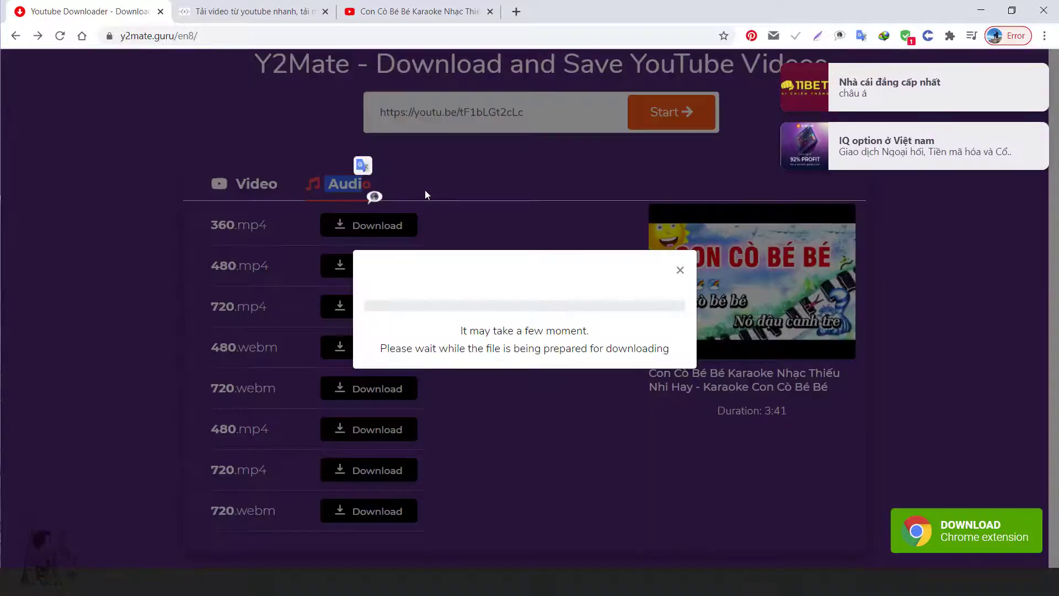
click(423, 176)
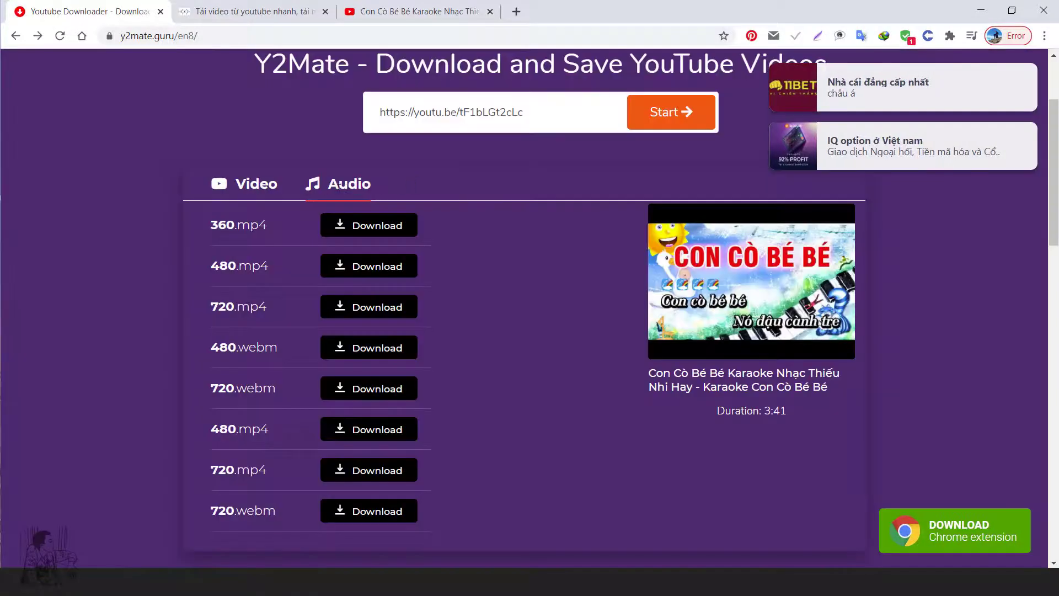
click(368, 511)
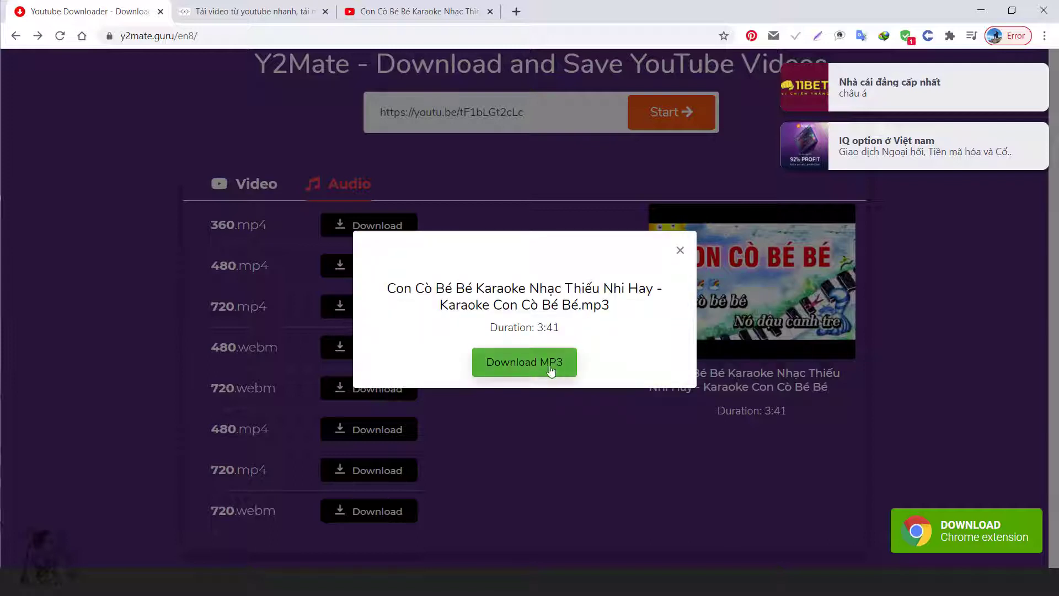
click(530, 369)
Step: Load the same video link on x2convert.com and view its MP3 download options
click(273, 17)
click(447, 179)
text(https://youtu.be/rF16LG0zLLc)
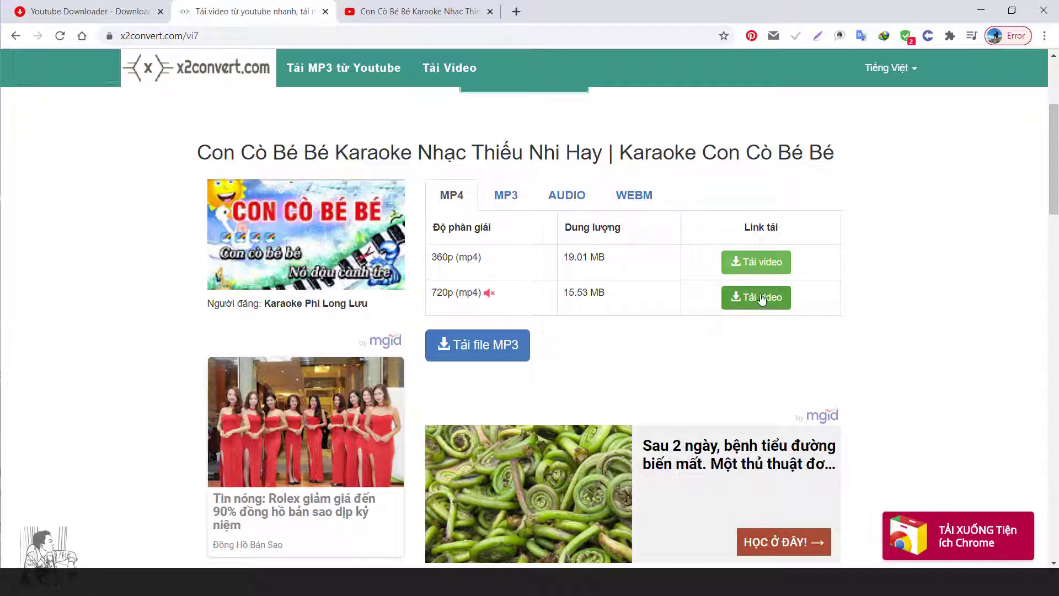
click(506, 196)
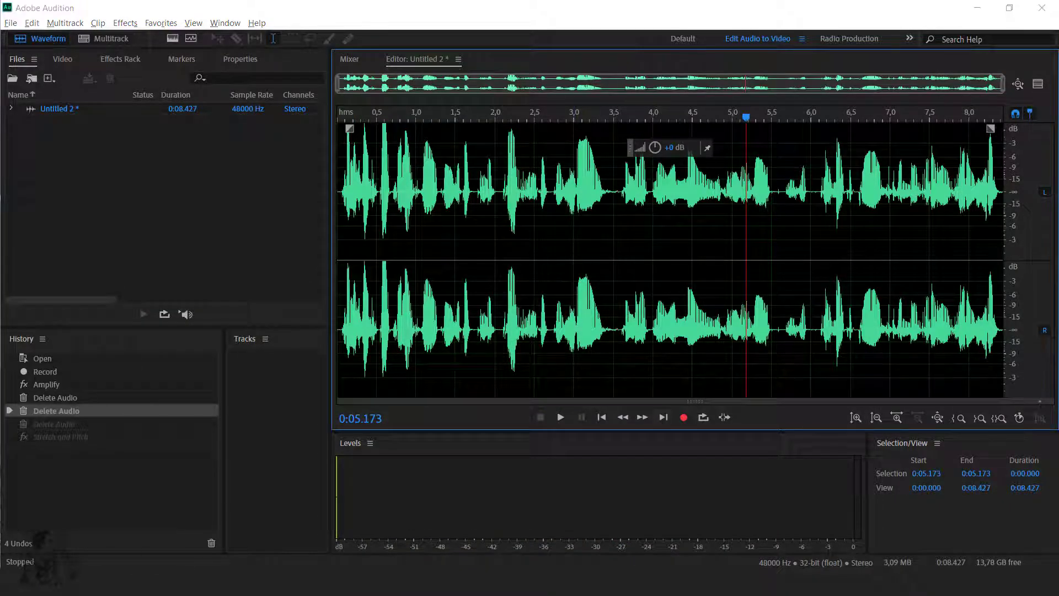
Step: Switch to the Tu liệu folder in File Explorer and select the videoplayback video together with the con_co_be_be karaoke MP3
mouse_move(149, 593)
click(225, 533)
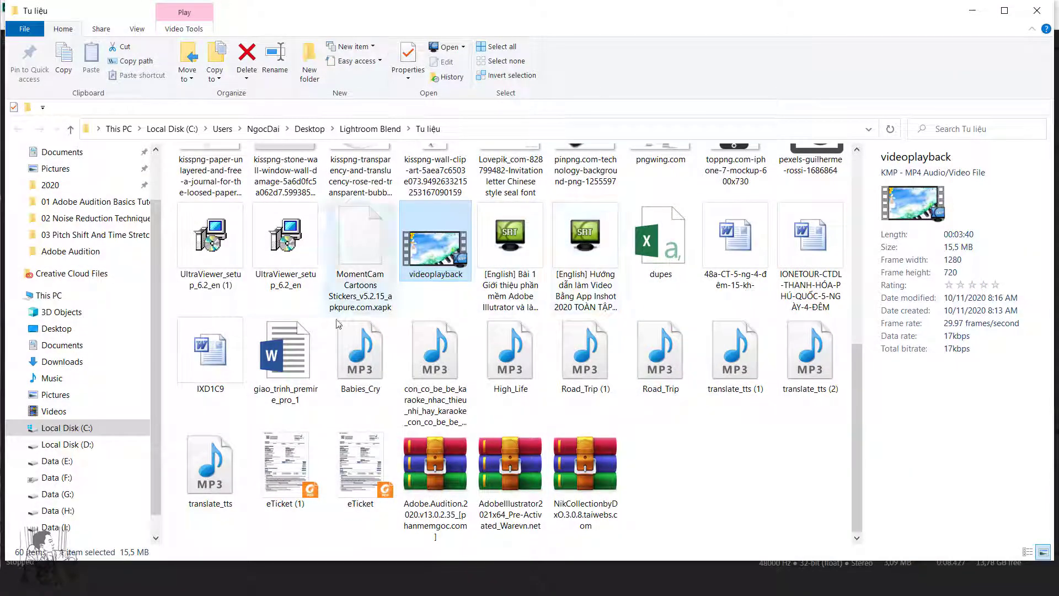
ctrl+click(435, 349)
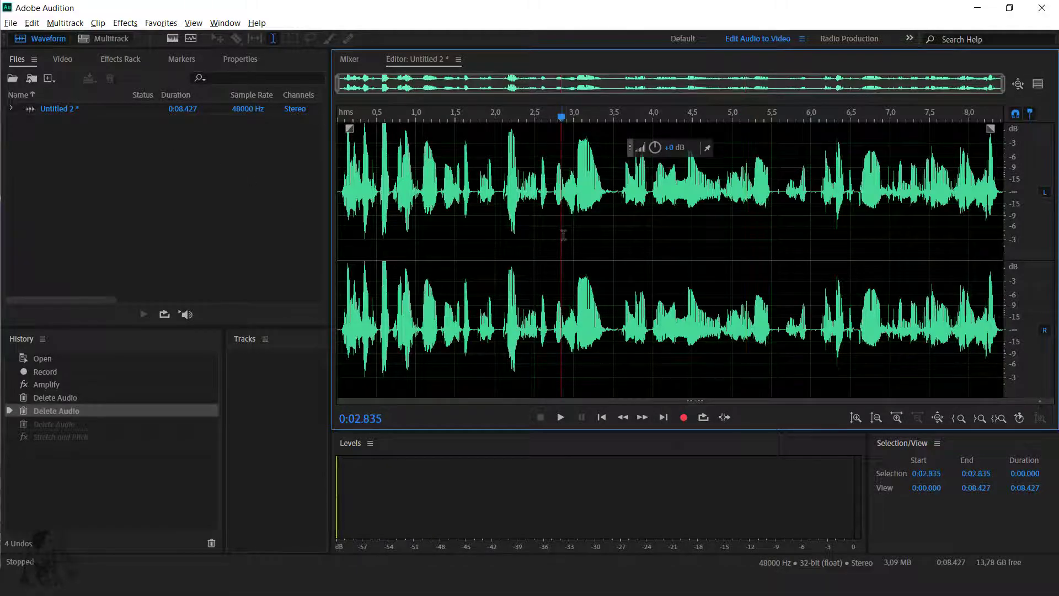
Step: Switch back to Adobe Audition and close the Untitled 2 recording
key(ctrl+w)
click(551, 307)
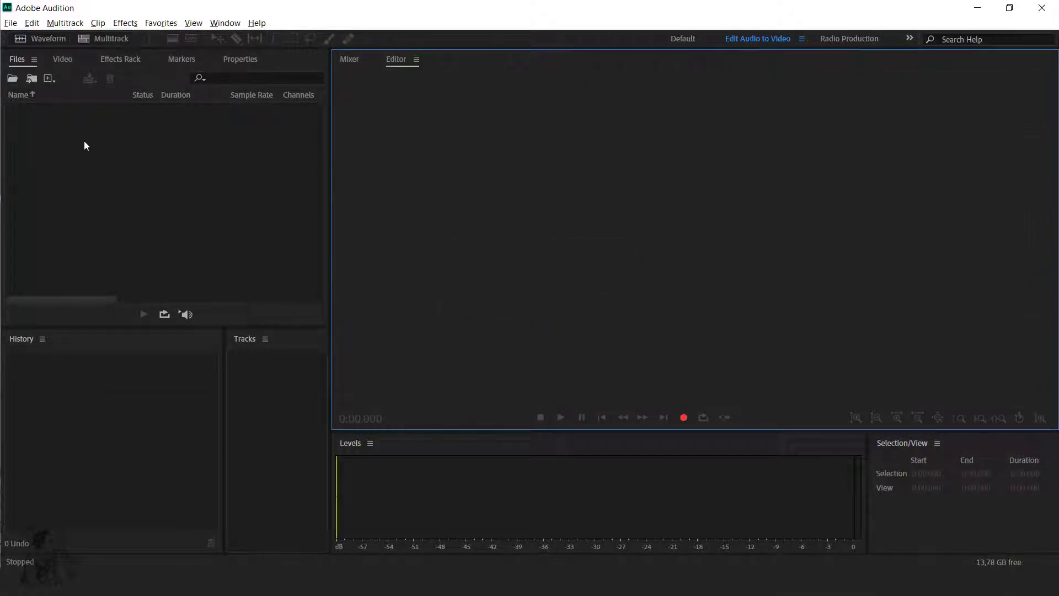
click(37, 100)
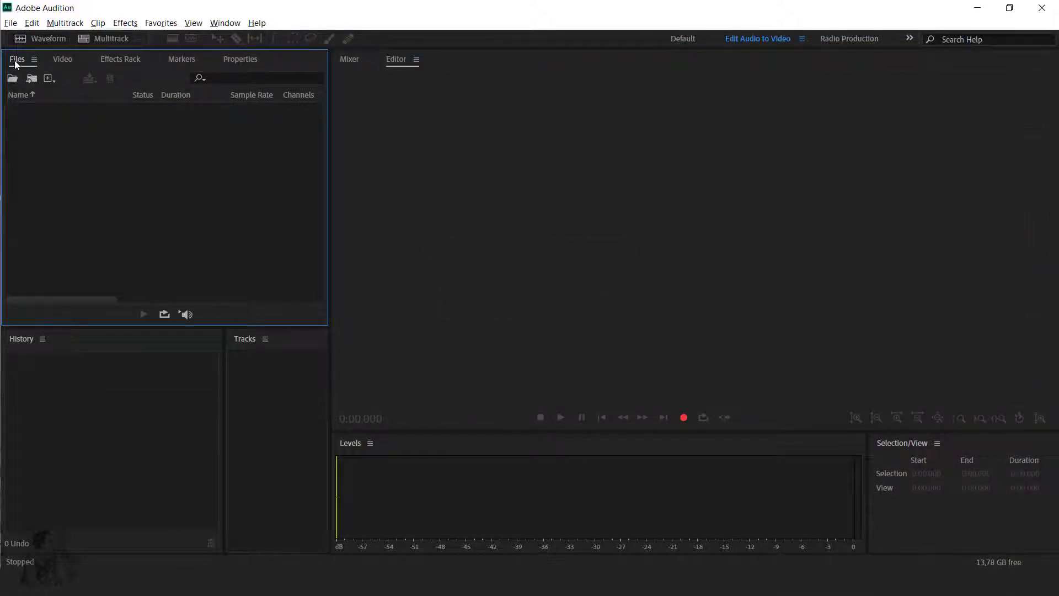
click(49, 79)
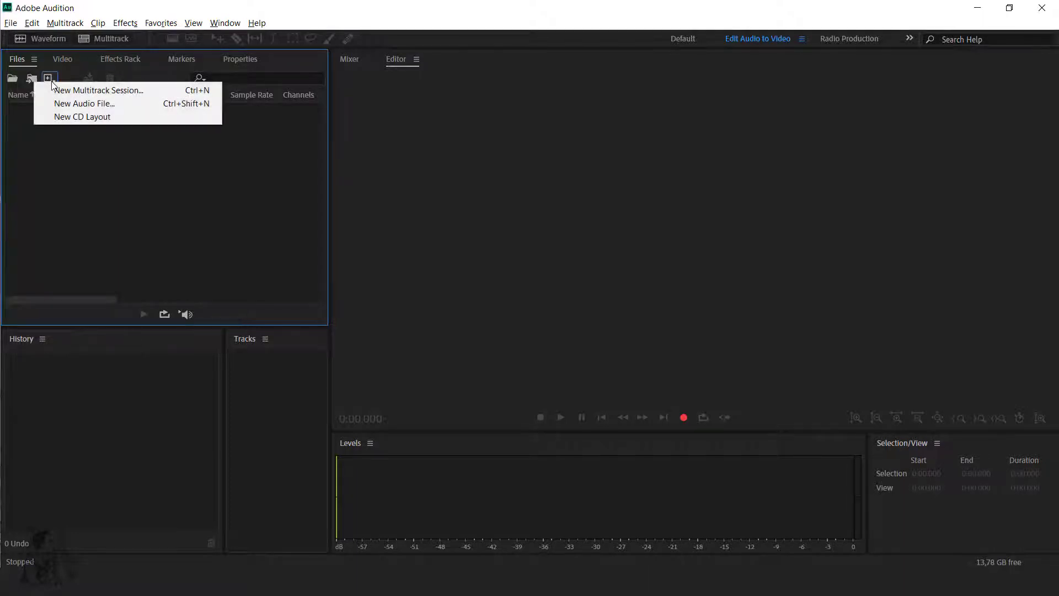
click(14, 80)
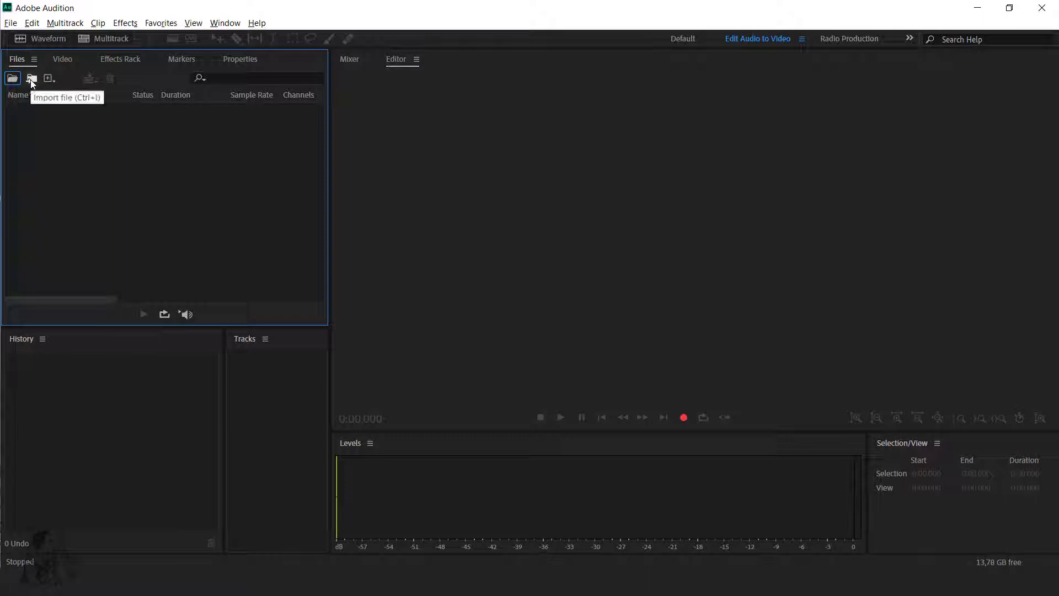
click(31, 79)
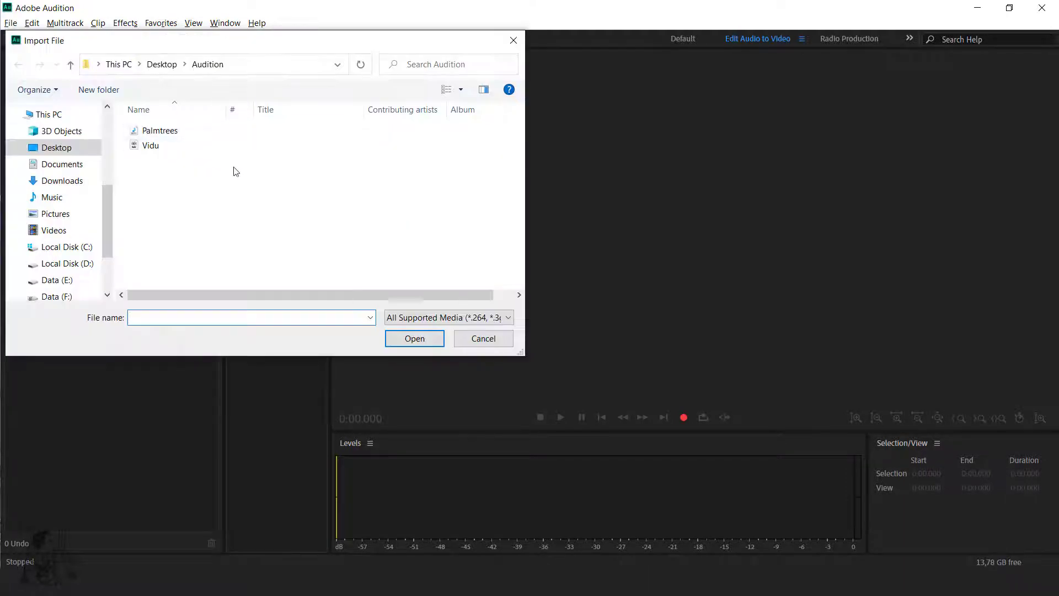
click(479, 338)
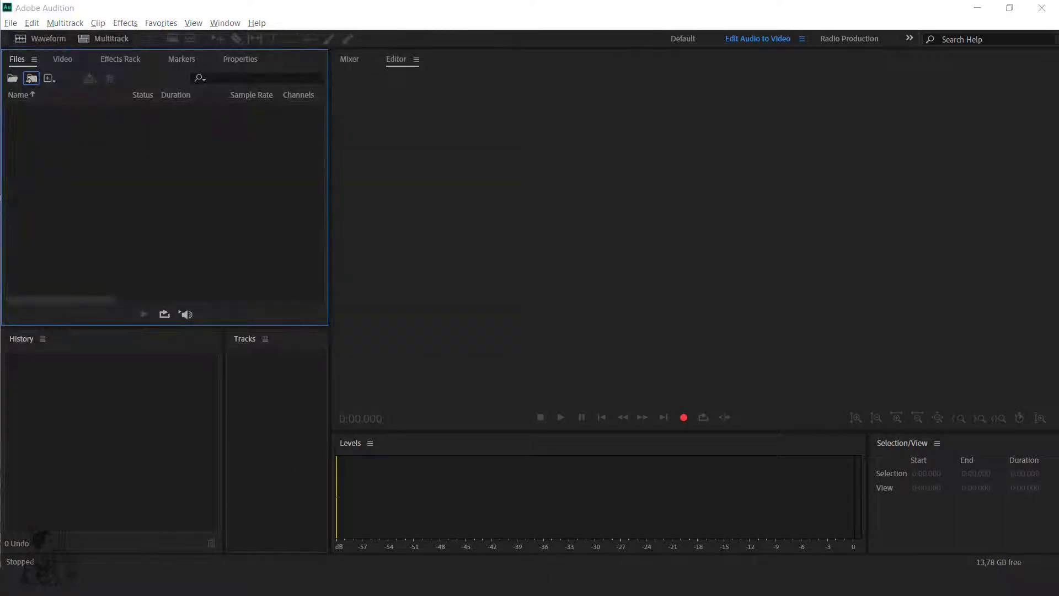
Step: Import the selected karaoke MP3 and videoplayback.mp4 from the Tu liệu folder into Audition's file list
mouse_move(149, 584)
click(225, 524)
drag(436, 353, 108, 189)
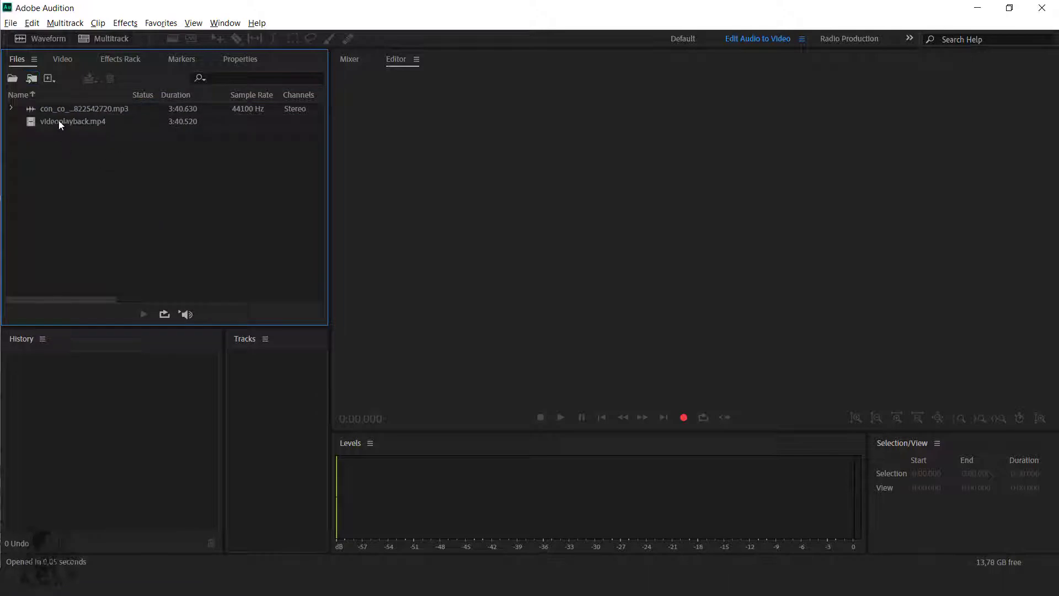
Step: Open the karaoke MP3 in the waveform editor and play a short passage from about 0:33
double_click(31, 108)
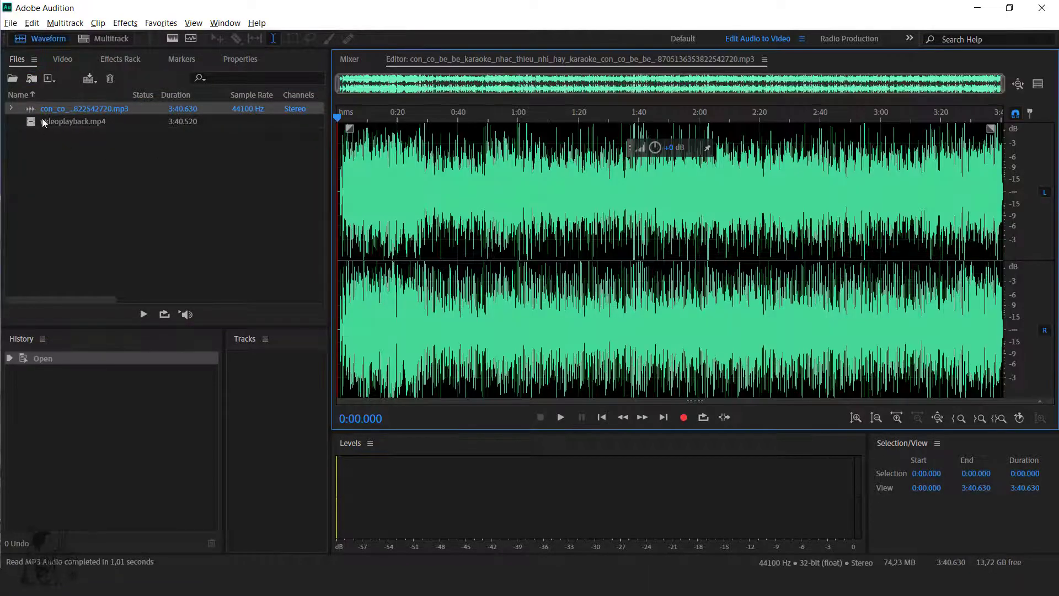
click(437, 211)
key(space)
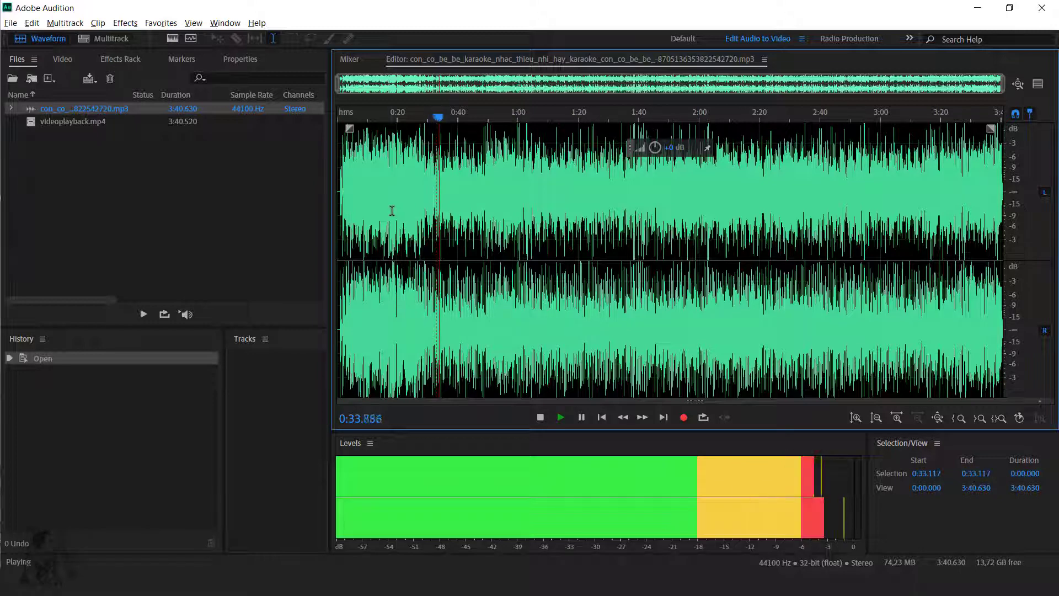
key(space)
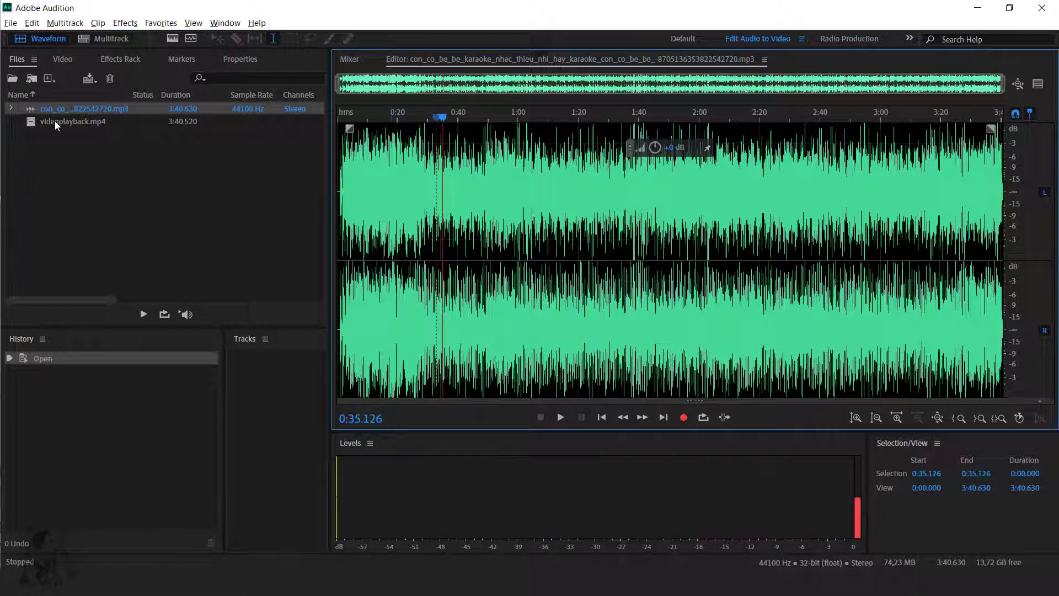
Step: Open videoplayback.mp4 in the editor, check the video preview, and return to the file list
click(55, 121)
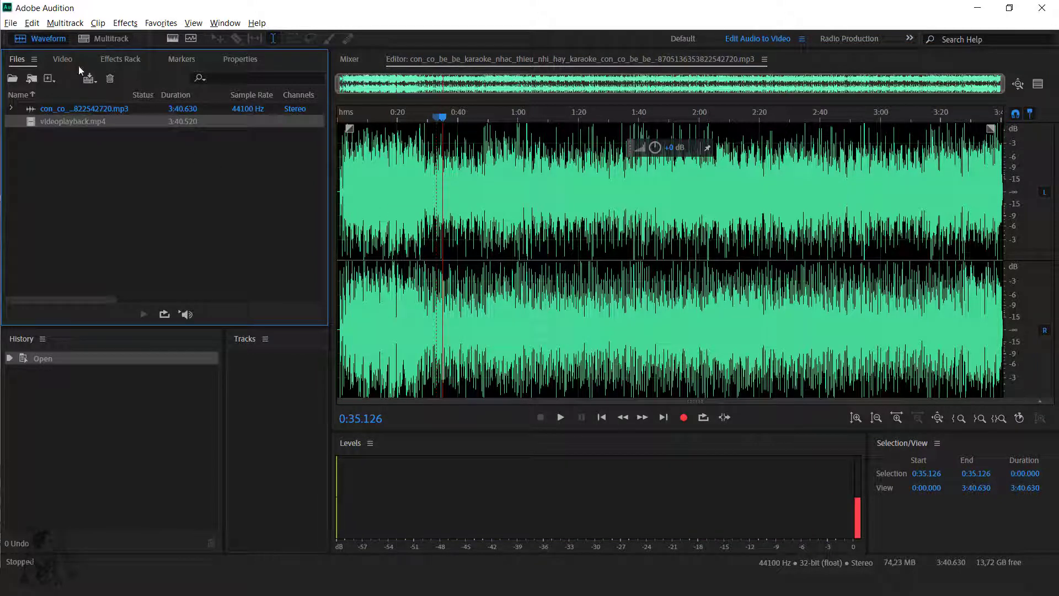
click(63, 59)
click(21, 60)
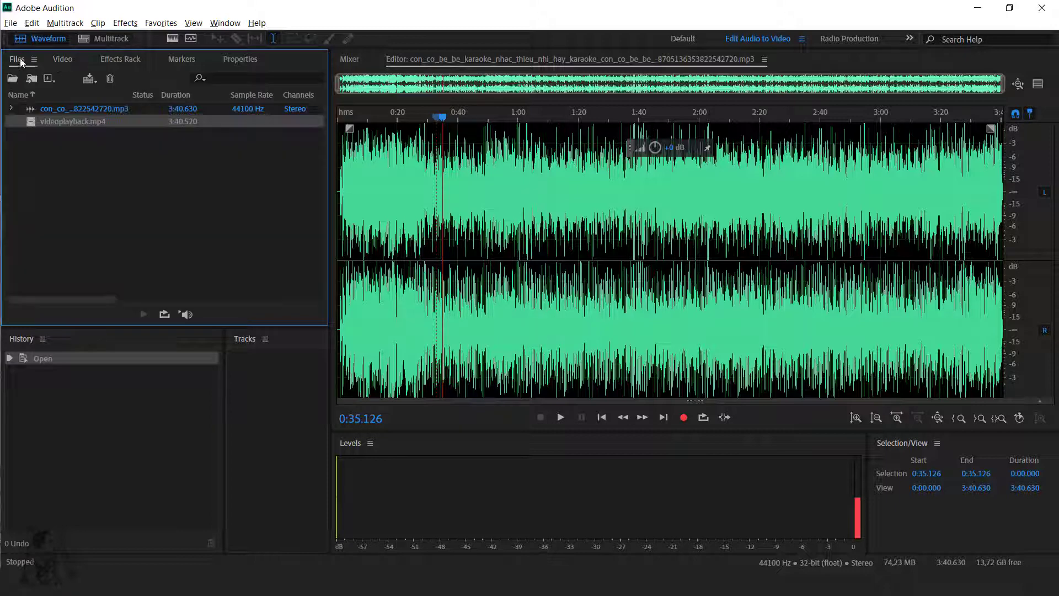
double_click(83, 120)
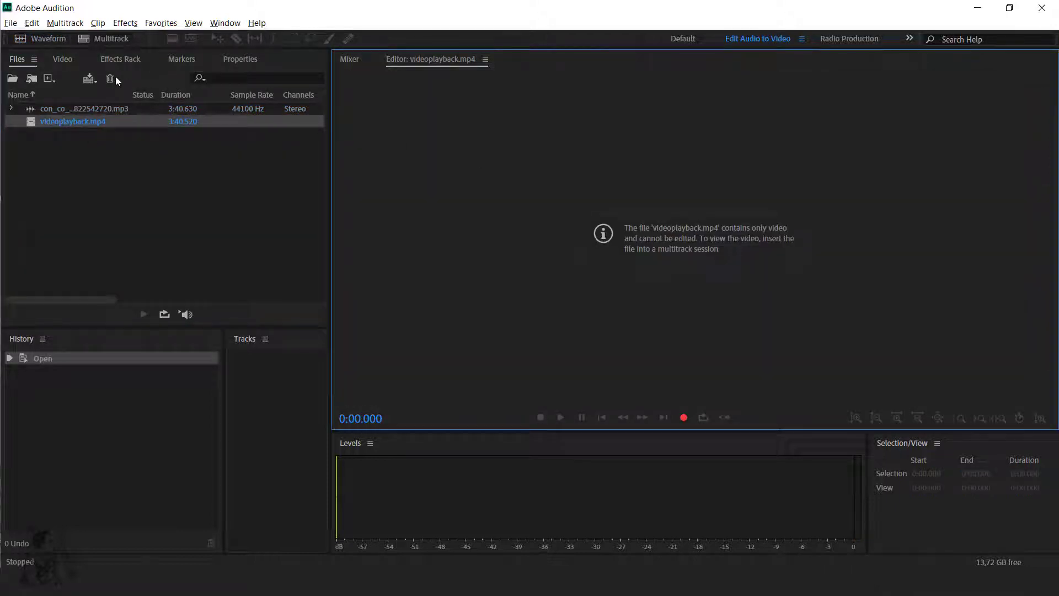
click(64, 61)
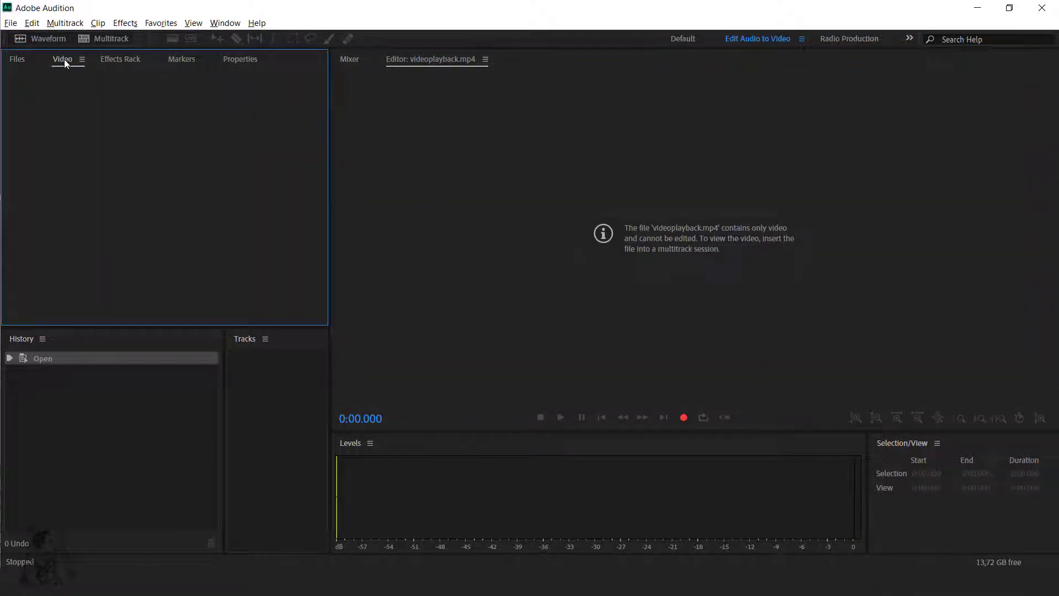
click(23, 59)
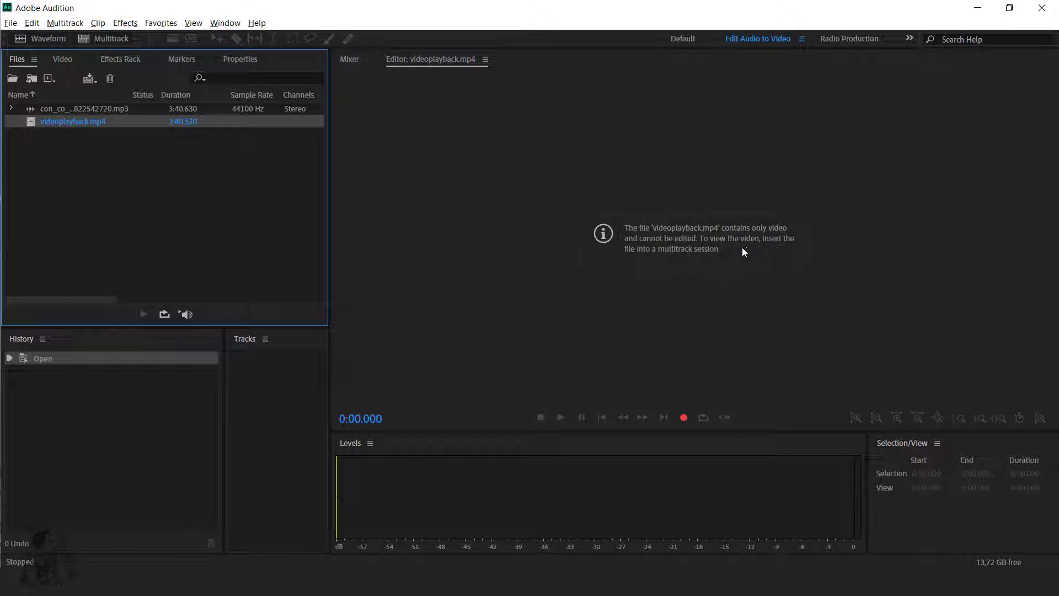
Step: Expand the karaoke MP3 in the file list to show its left and right channels
click(149, 167)
click(82, 108)
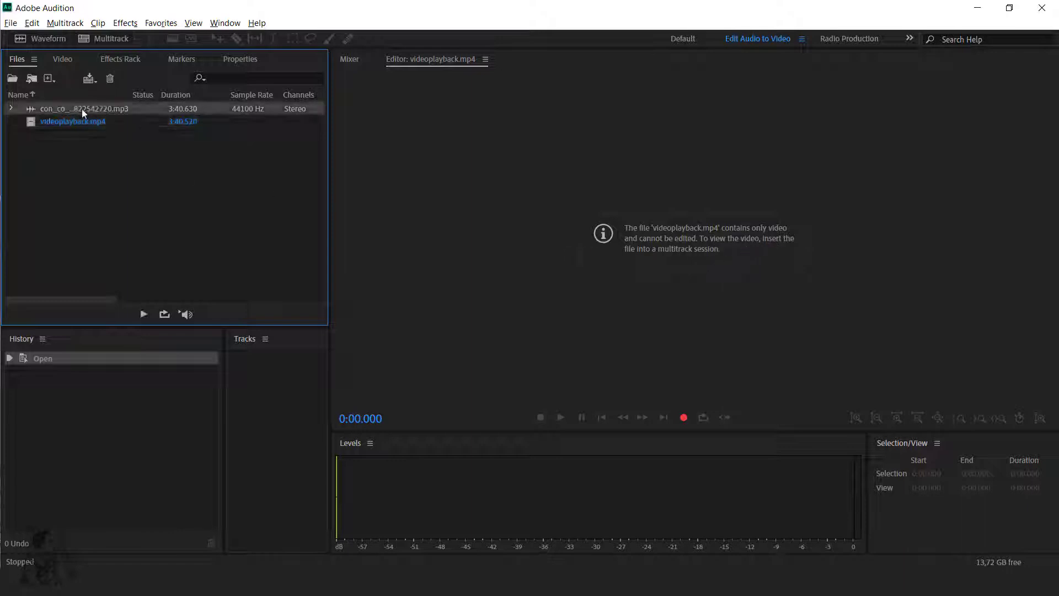
click(55, 155)
click(11, 108)
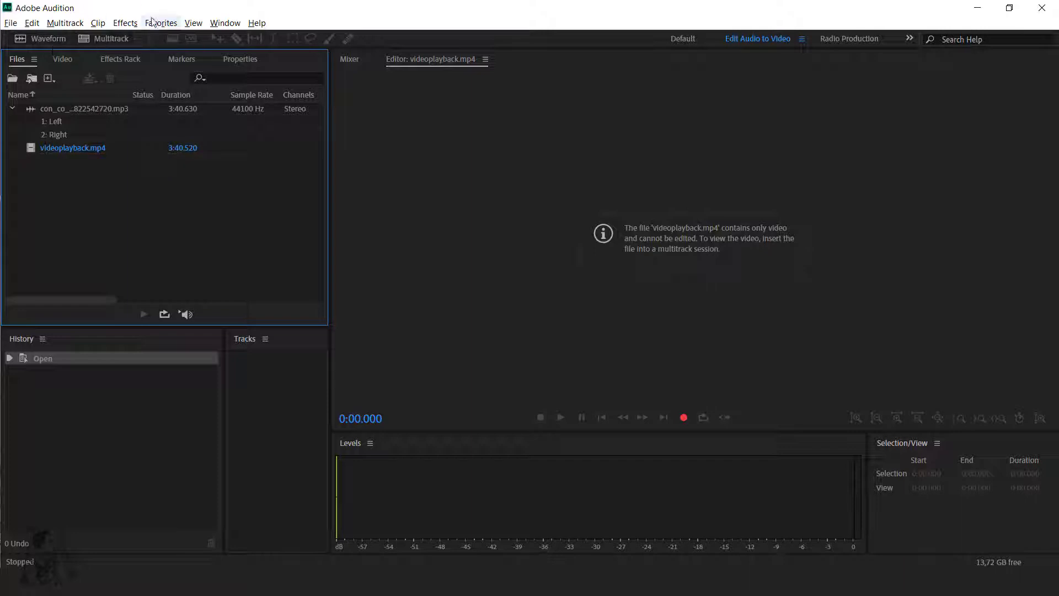
click(9, 25)
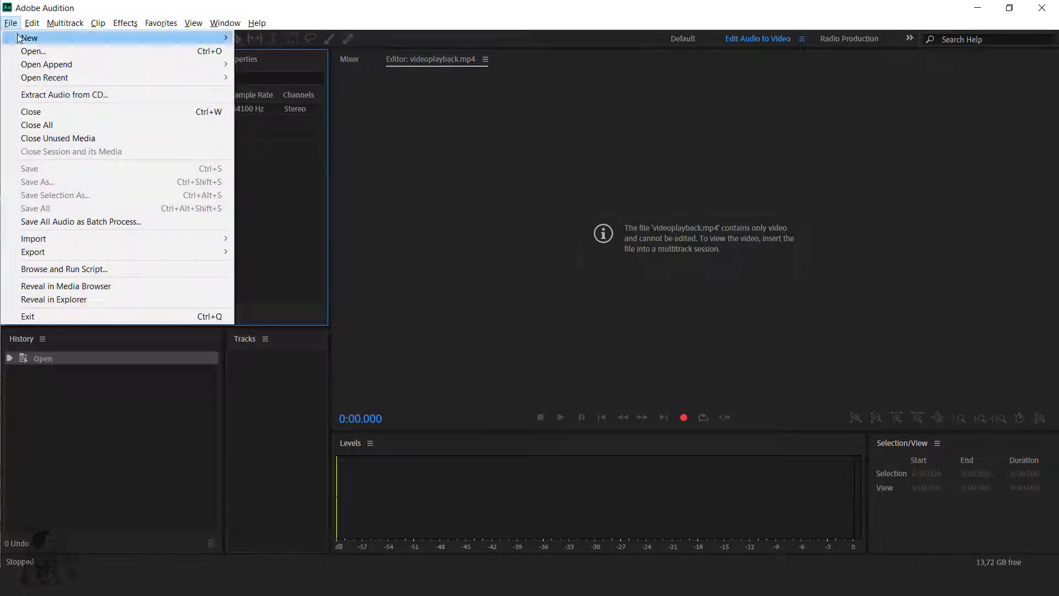
mouse_move(138, 39)
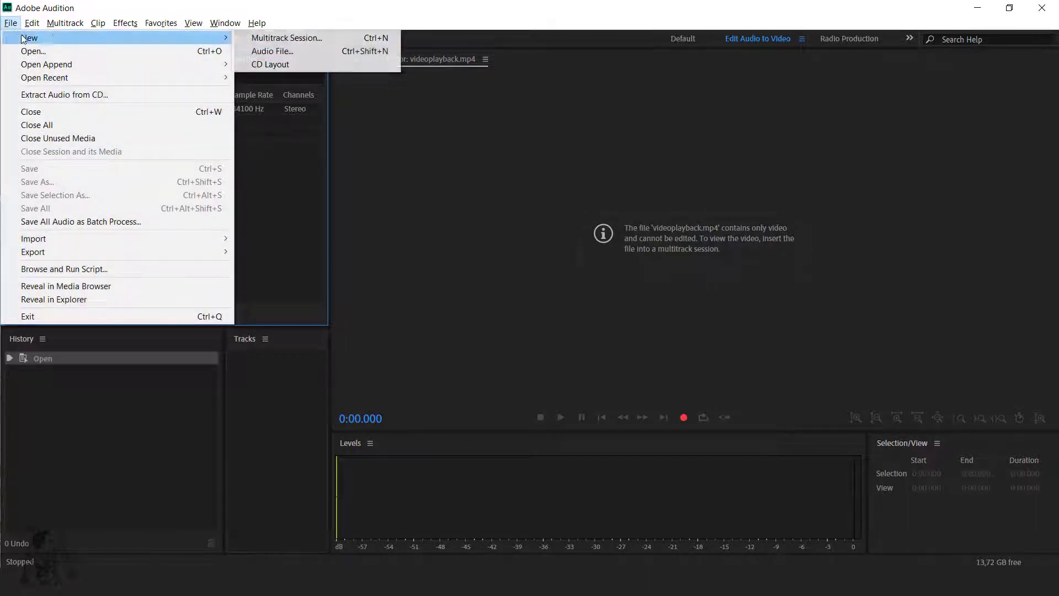
click(318, 38)
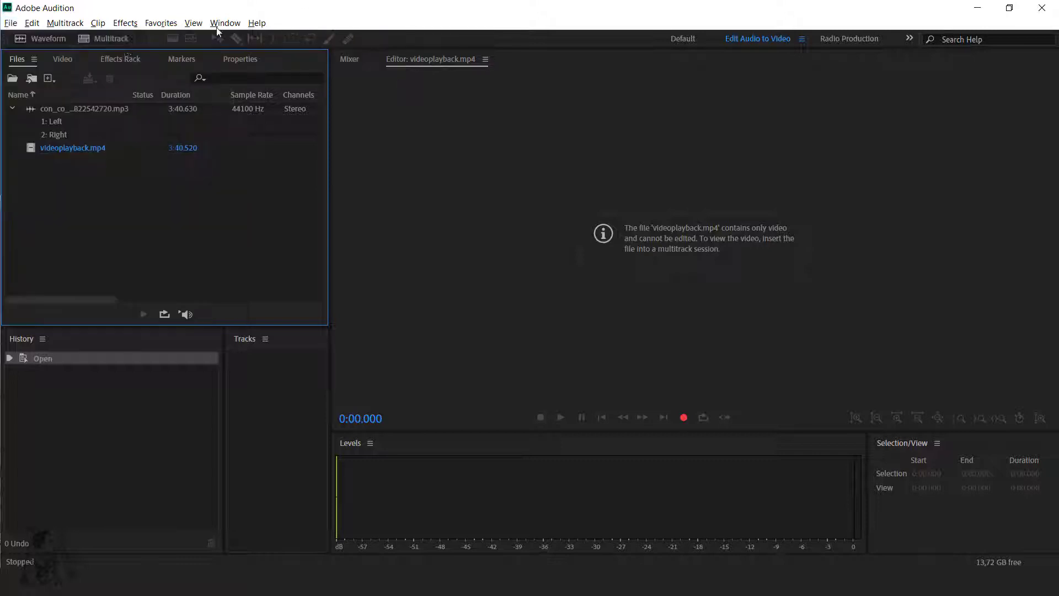
click(101, 38)
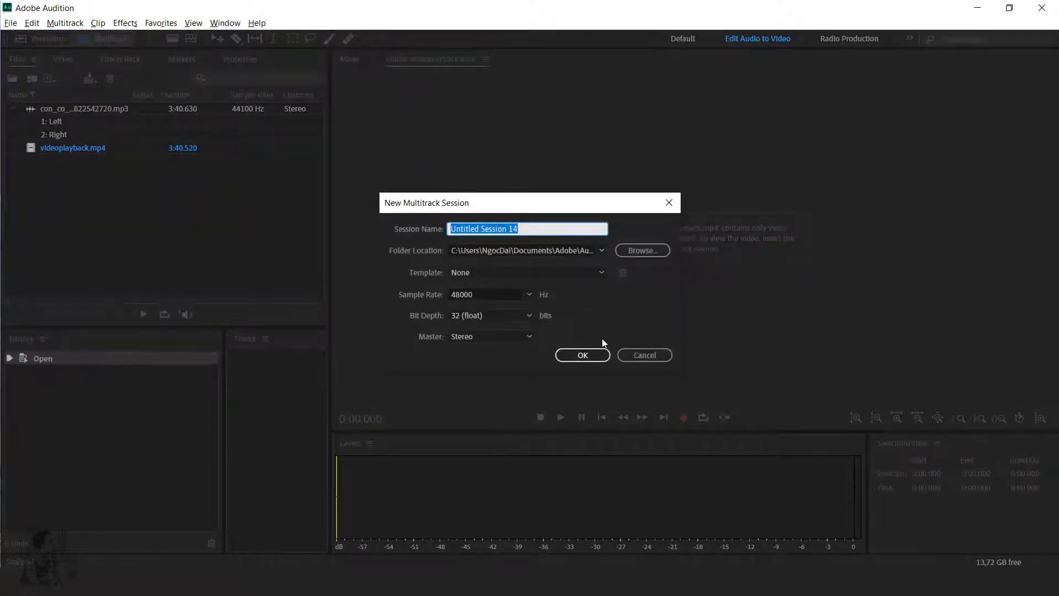
click(642, 356)
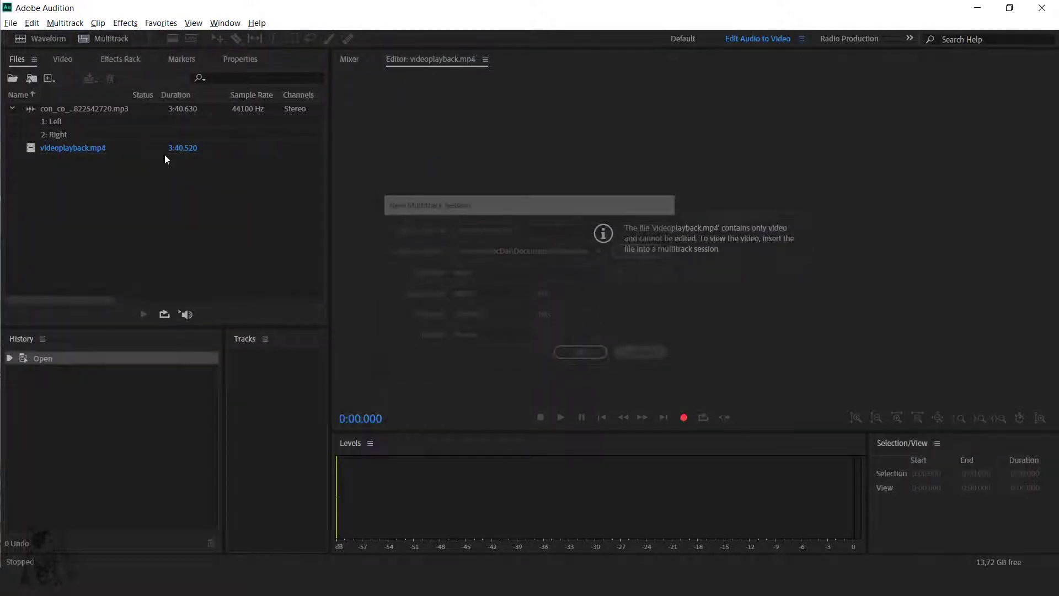
Step: Create a new multitrack session named "Con ò be bé" with no template and a 48000 Hz sample rate
click(49, 79)
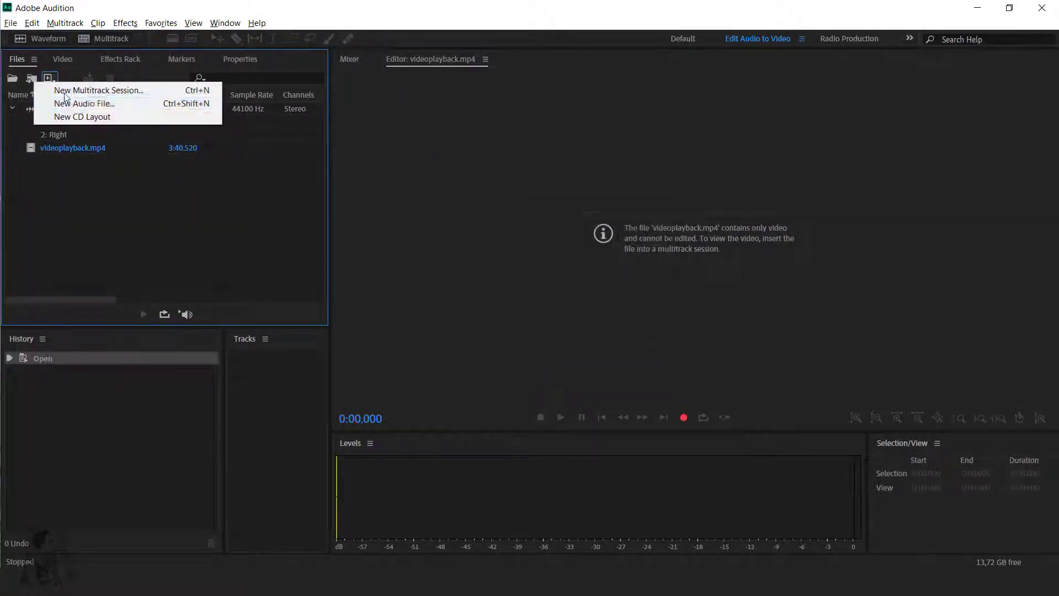
click(107, 92)
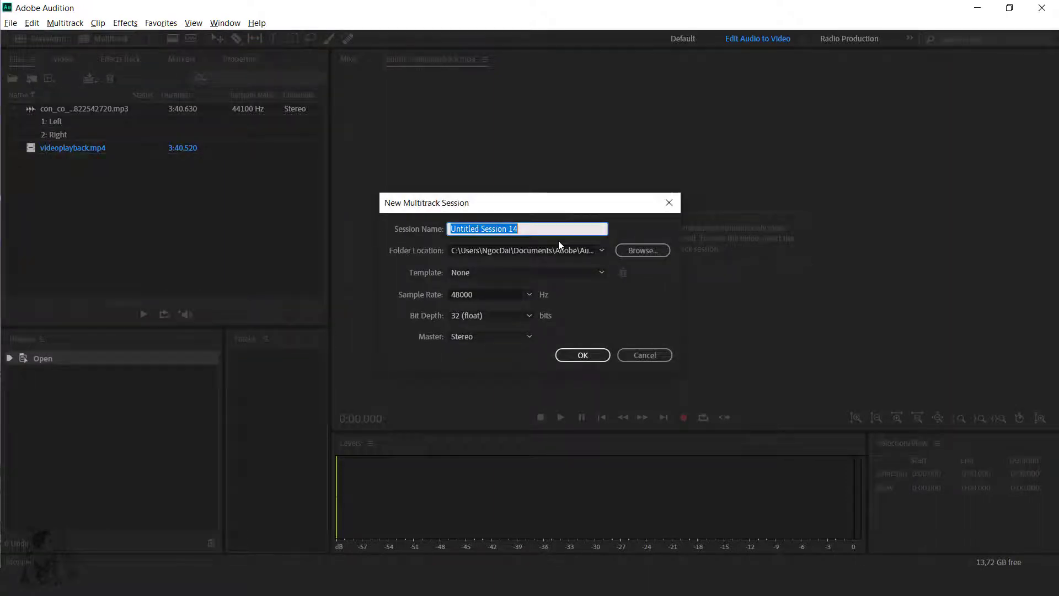
text(Con CO be)
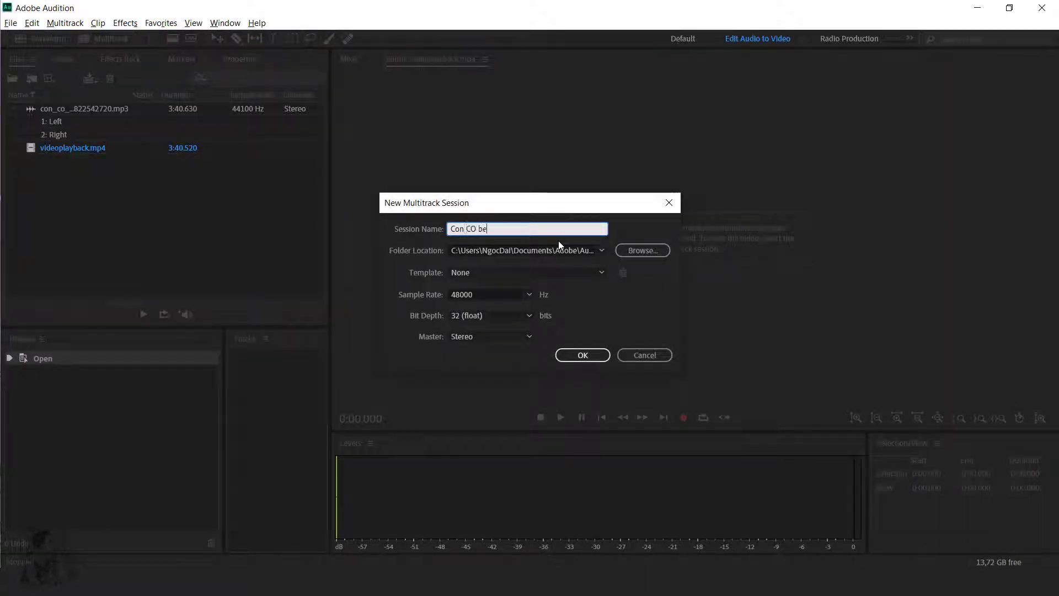
text( bé)
key(BackSpace)
key(BackSpace)
text(ò)
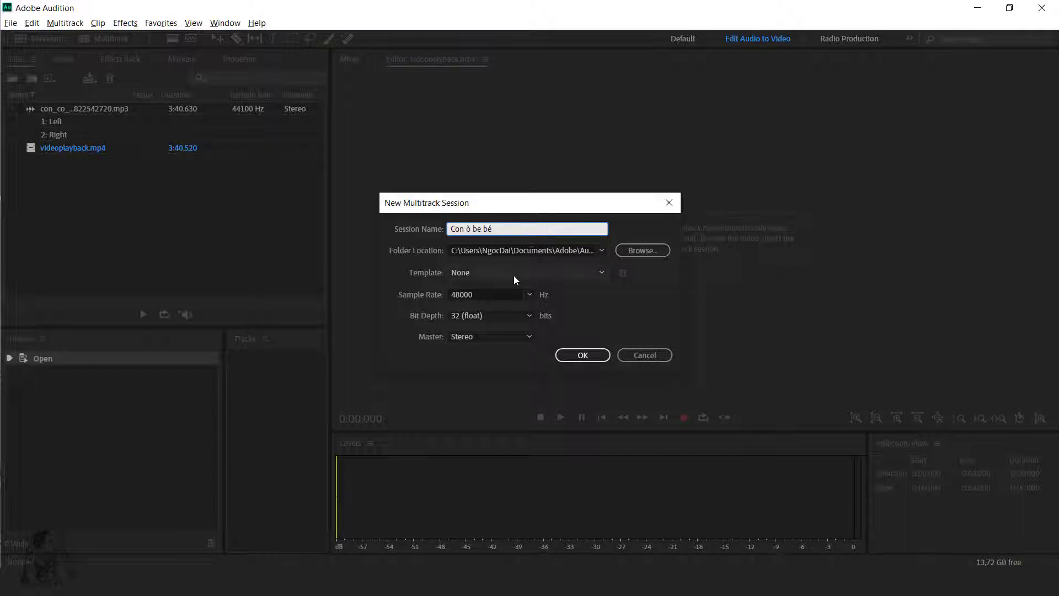
click(527, 273)
click(544, 282)
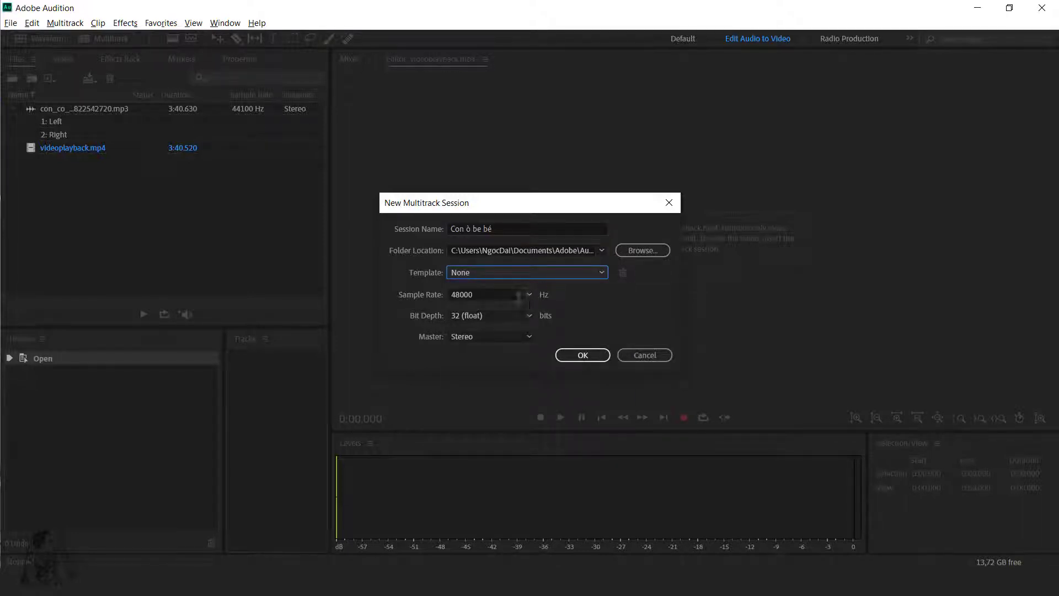
click(586, 356)
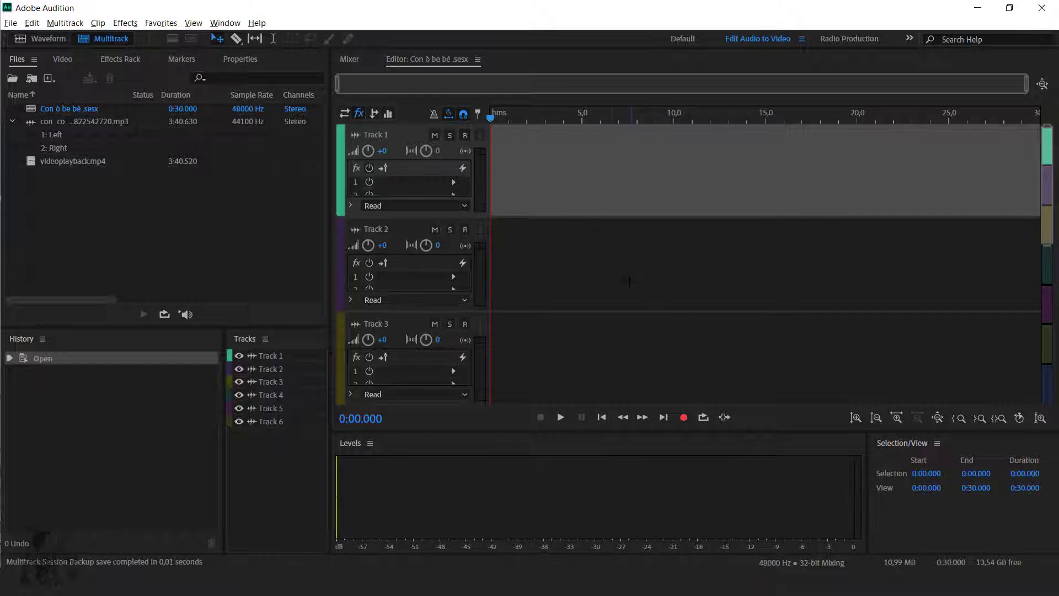
Step: Show the tracks' inputs and outputs, and insert videoplayback.mp4 as the video reference at the session's start
click(453, 121)
click(350, 114)
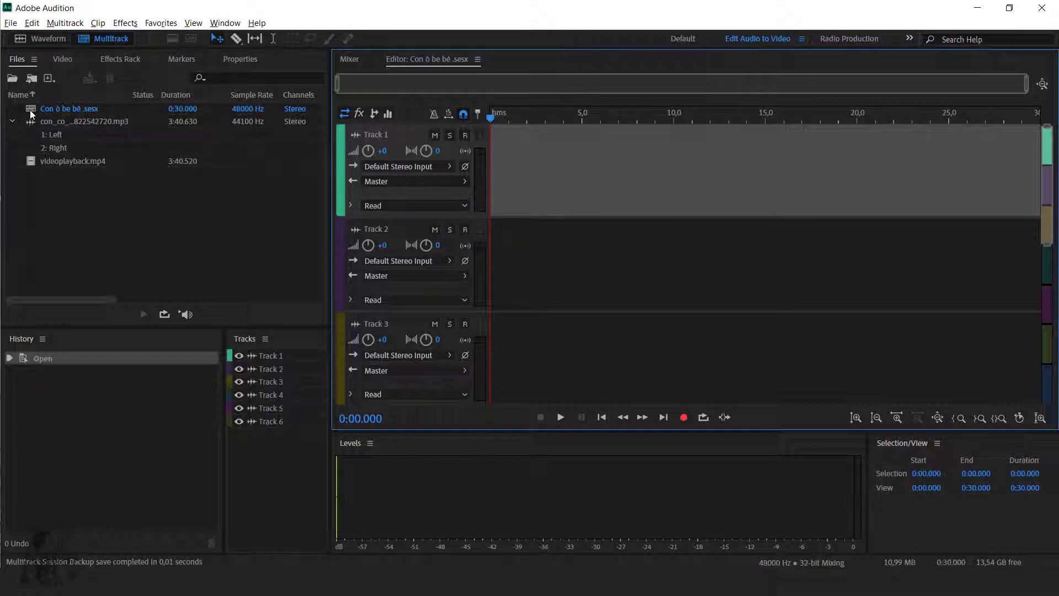
click(35, 161)
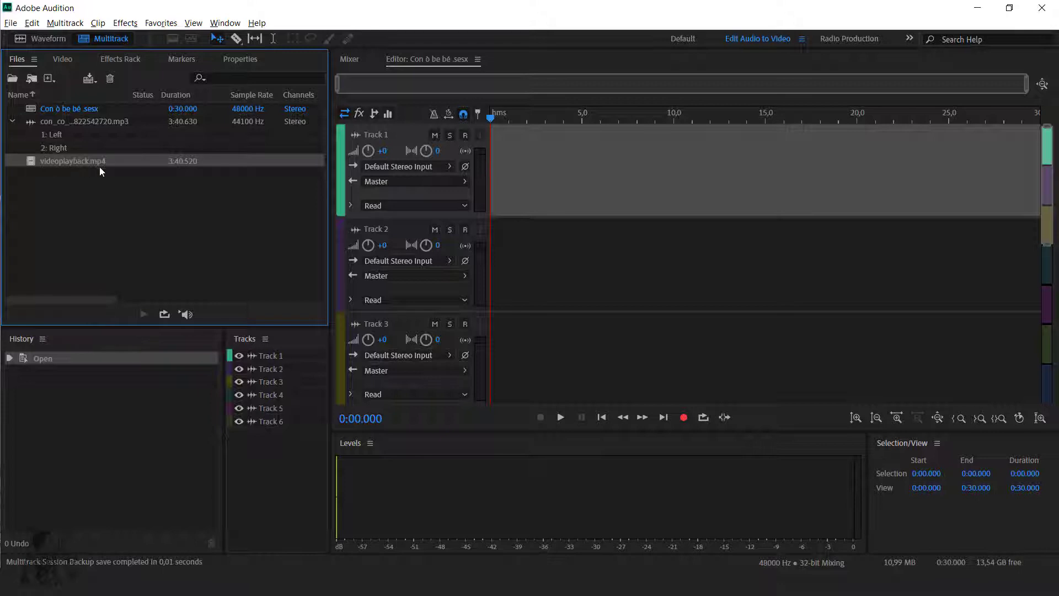
drag(35, 164, 568, 158)
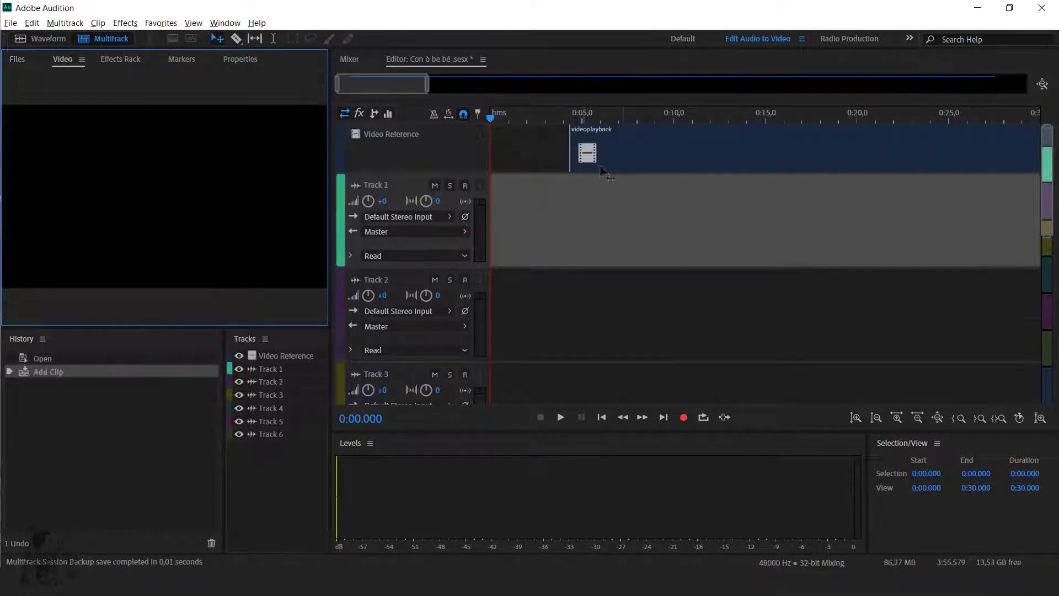
drag(669, 160, 429, 125)
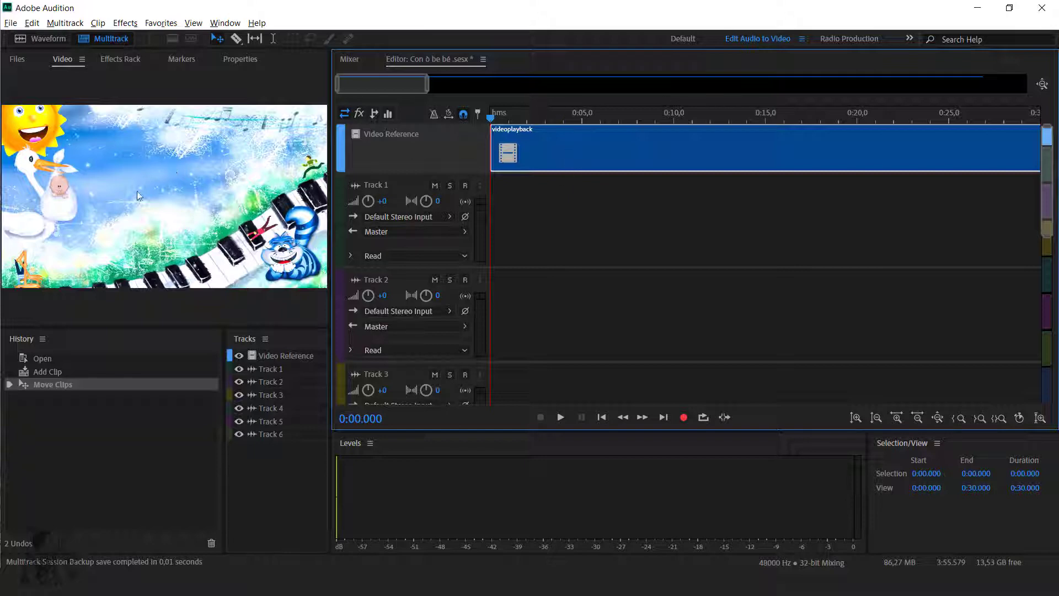
Step: Scrub the video preview to about 0:22, and delete the video clip and undo the deletion
click(63, 61)
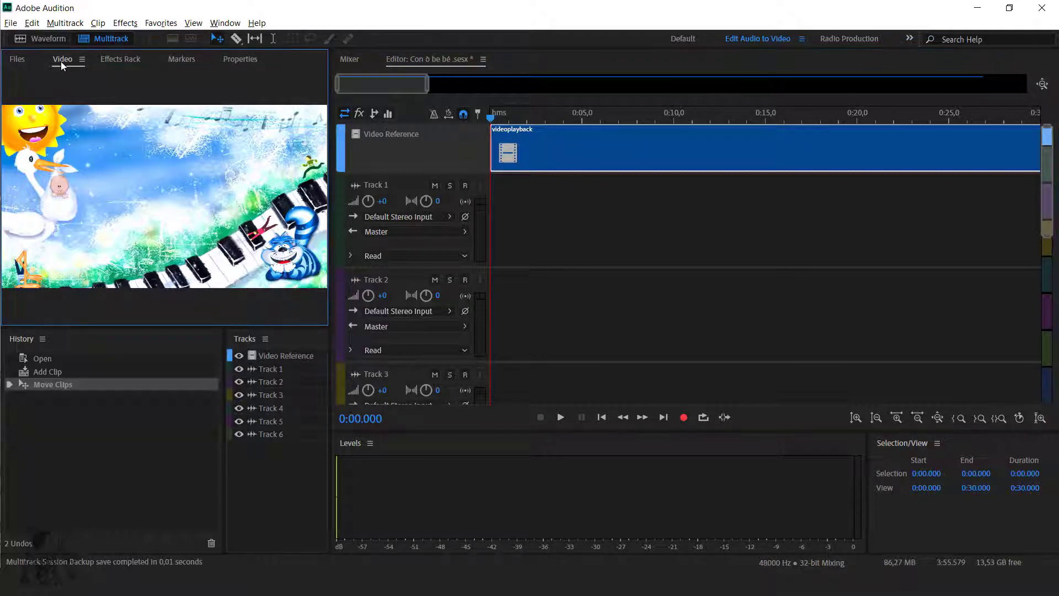
drag(526, 121, 894, 124)
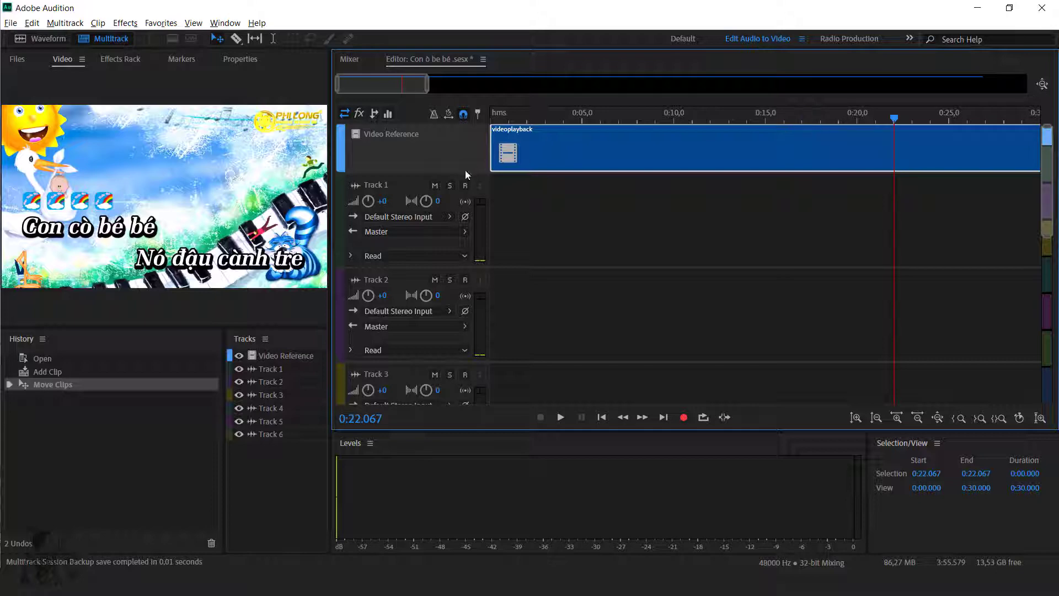
key(Delete)
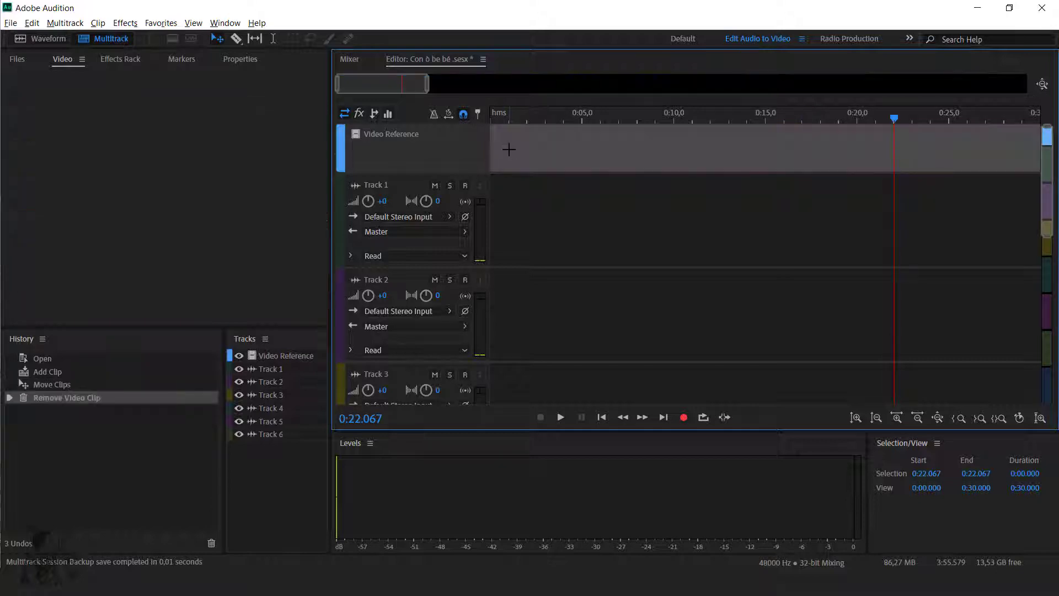
key(ctrl+z)
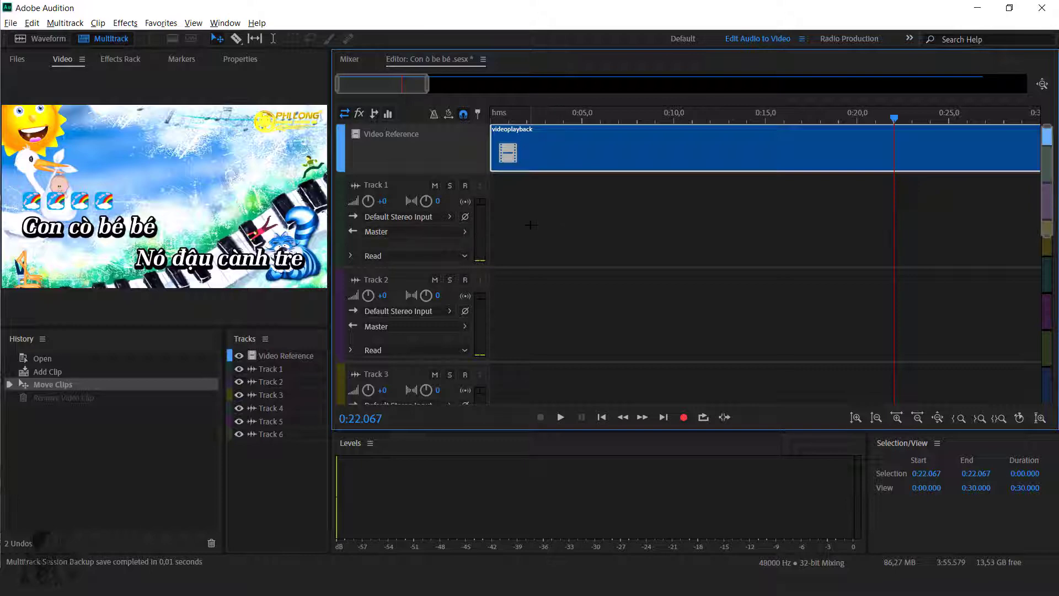
Step: Convert the karaoke MP3 to a 48000 Hz WAV for the session and place that WAV at the start of Track 1
click(16, 60)
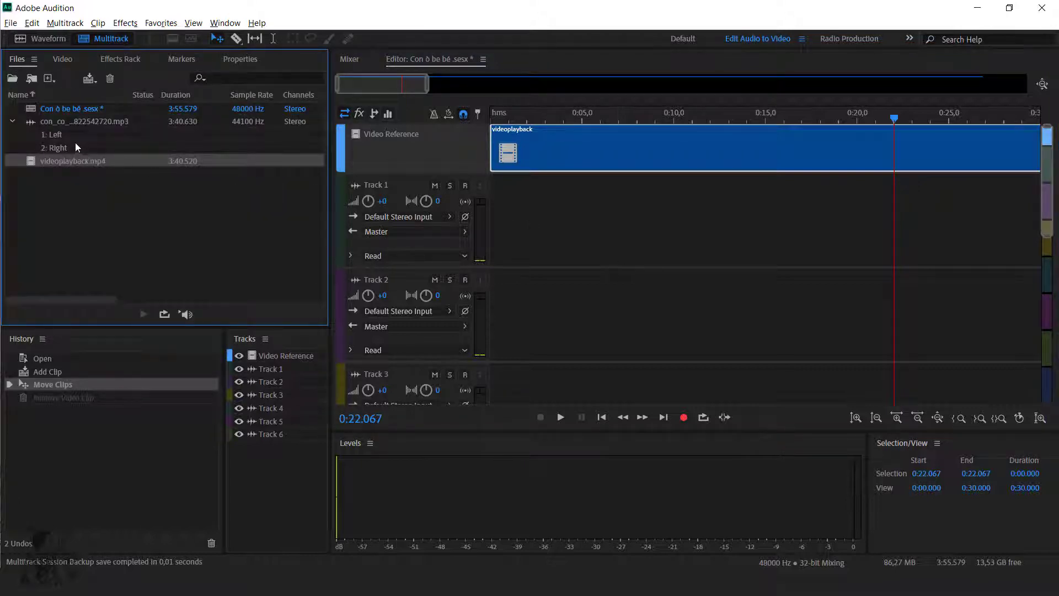
drag(31, 120, 592, 219)
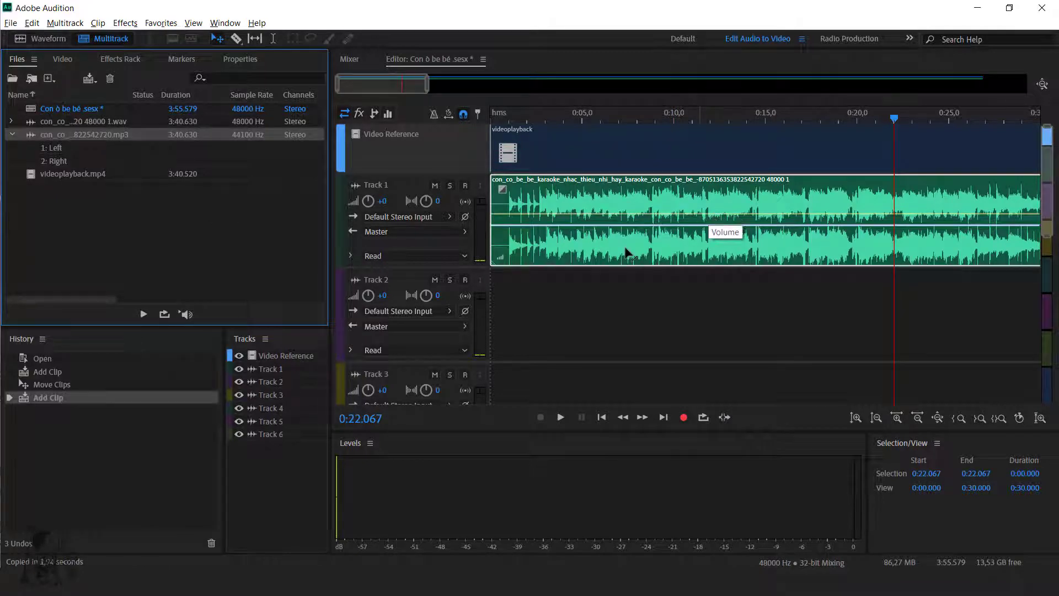
key(ctrl+z)
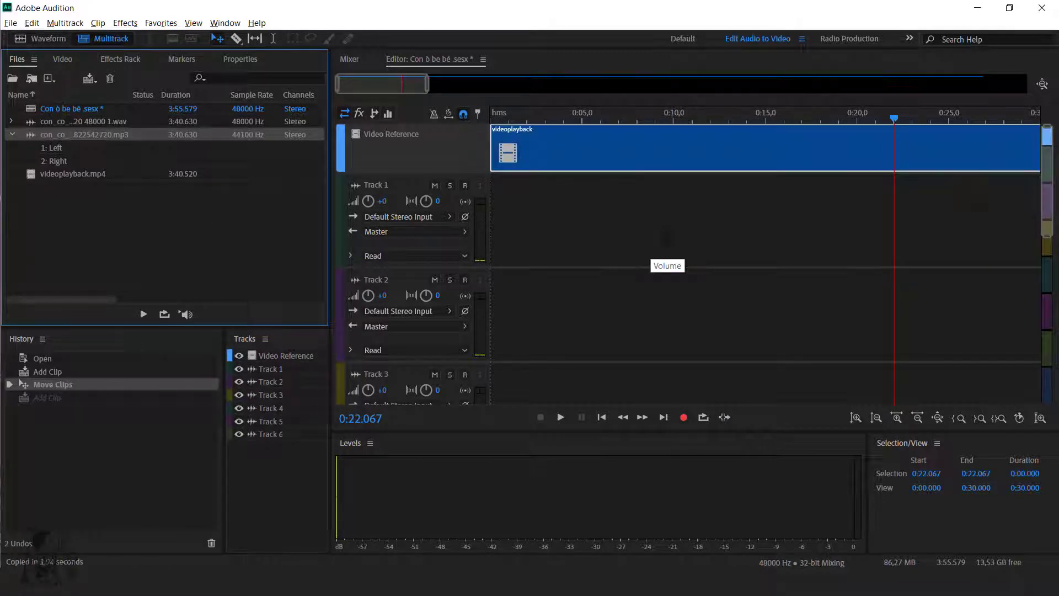
click(37, 124)
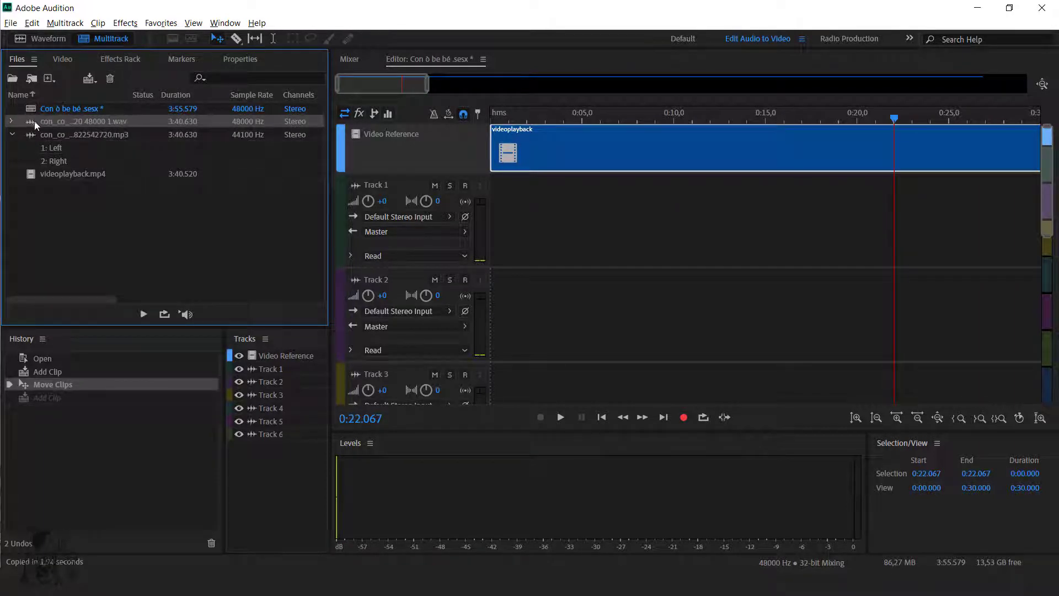
drag(31, 121, 471, 223)
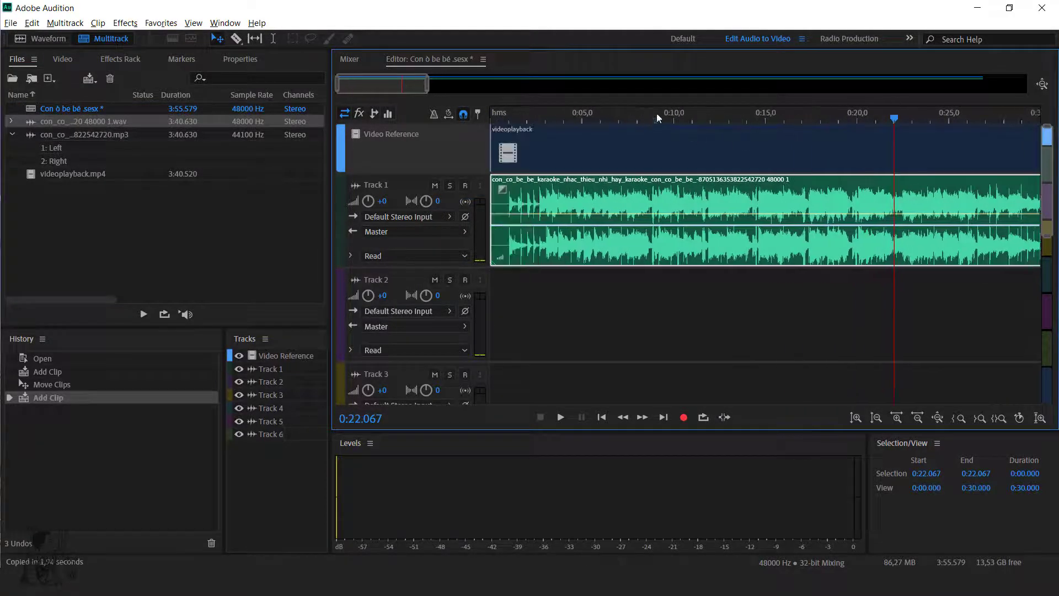
Step: Return the playhead to the session's start and align the video and karaoke audio clips at 0:00
click(447, 138)
key(Home)
key(space)
drag(662, 155, 623, 156)
drag(670, 212, 656, 214)
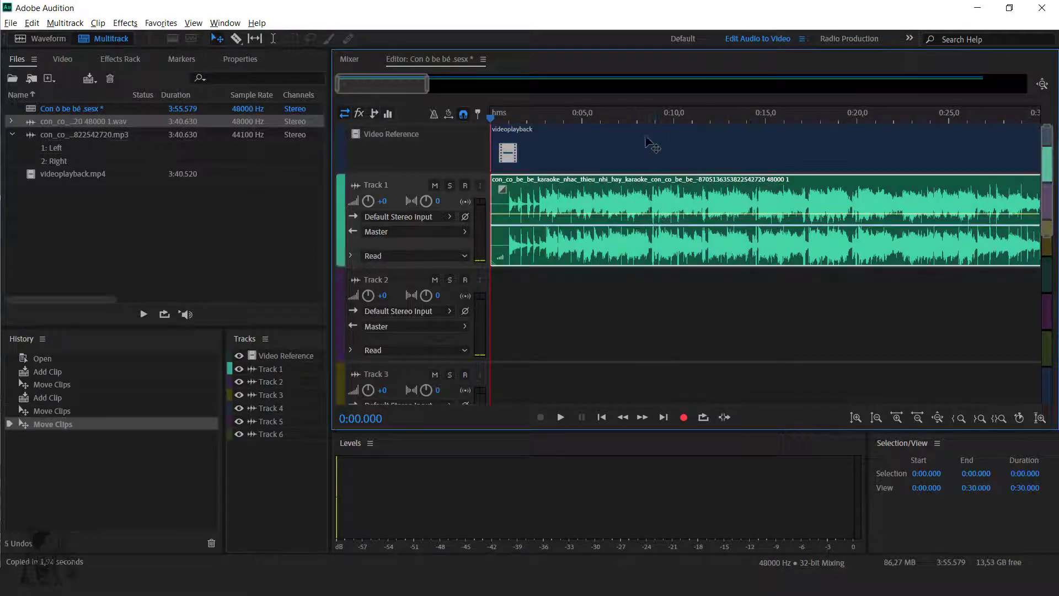
Step: Play short passages near the session's start, and return the playhead to 0:00 with the video clip selected
key(space)
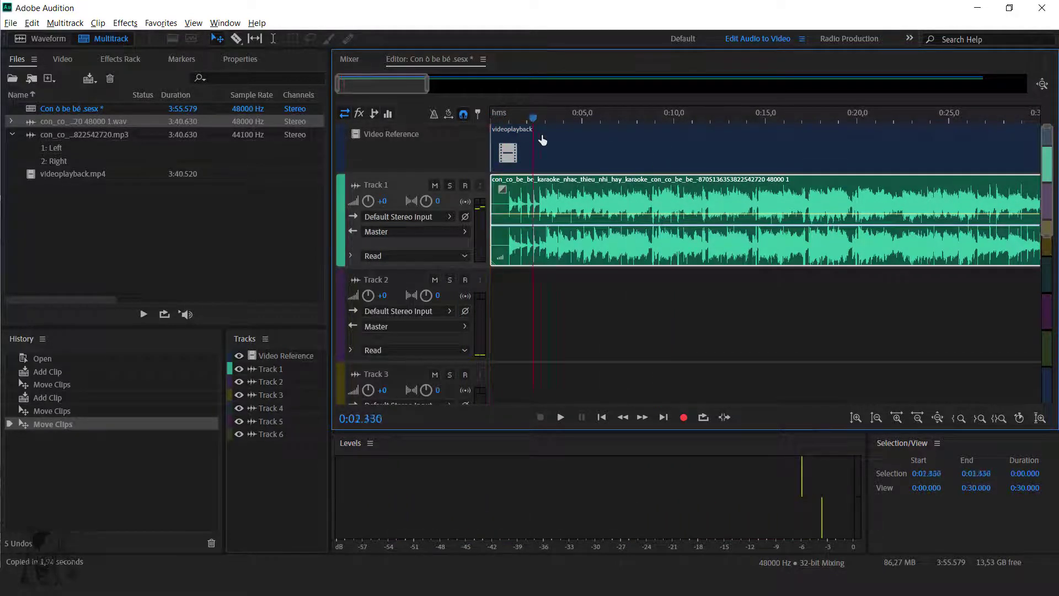
click(586, 143)
click(507, 144)
key(space)
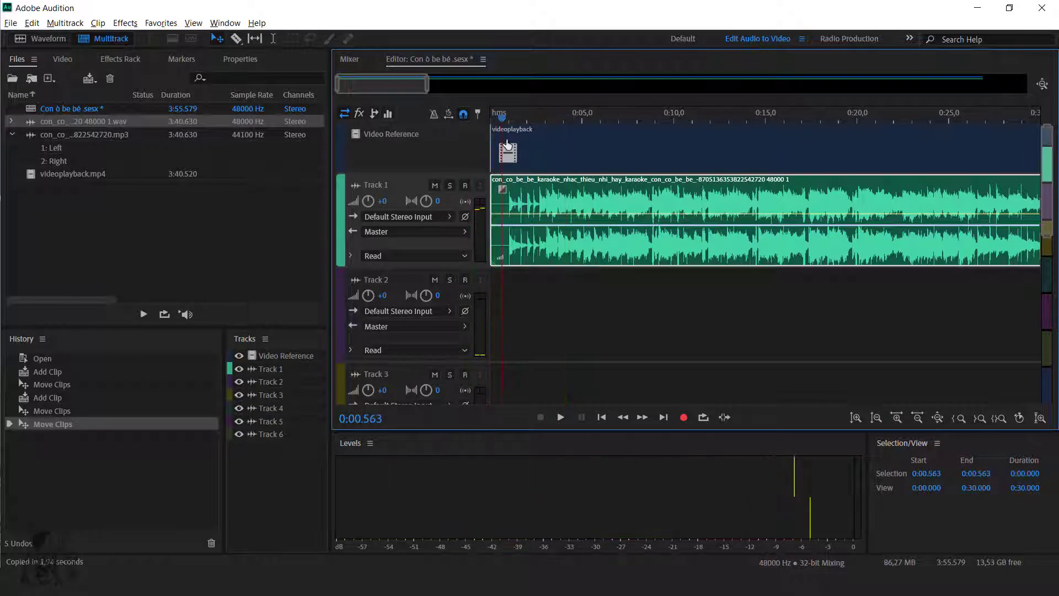
click(491, 144)
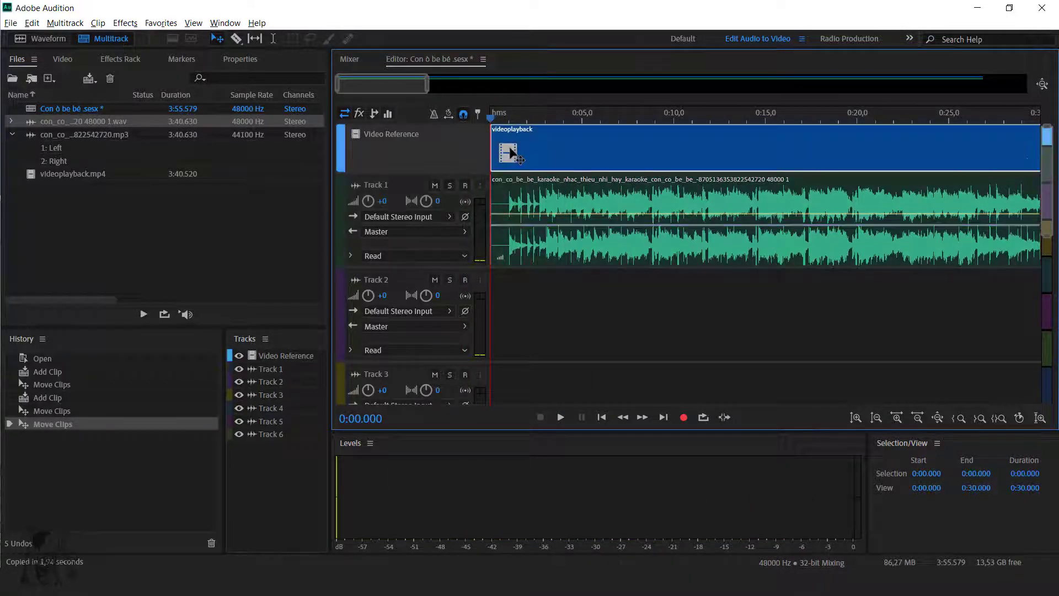
Step: Check the karaoke video's preview frame at the session's start, and show the file list again
click(510, 150)
click(62, 58)
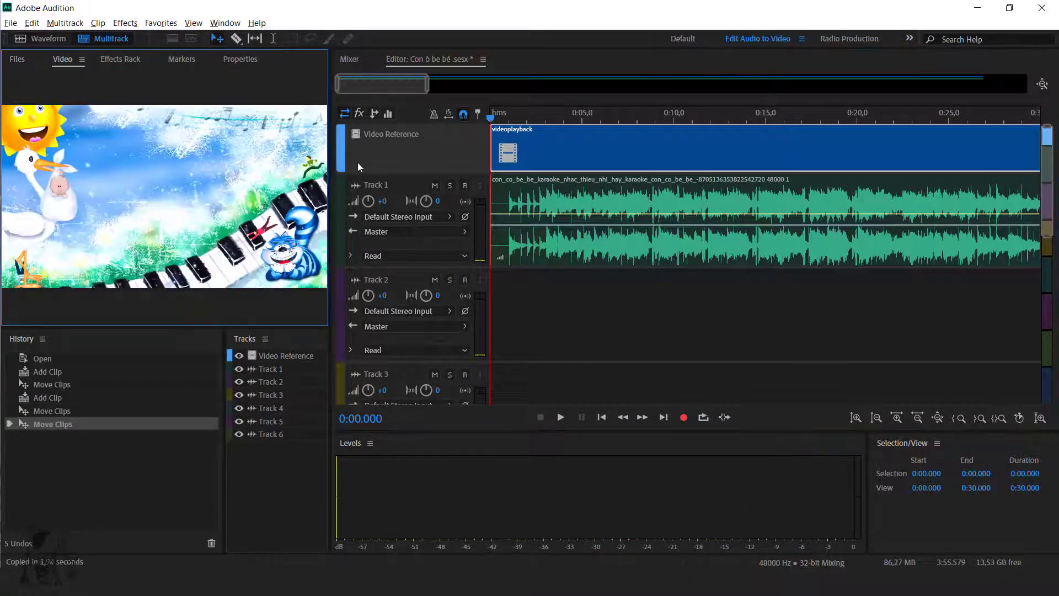
drag(528, 118, 410, 176)
scroll(593, 318, down, 1)
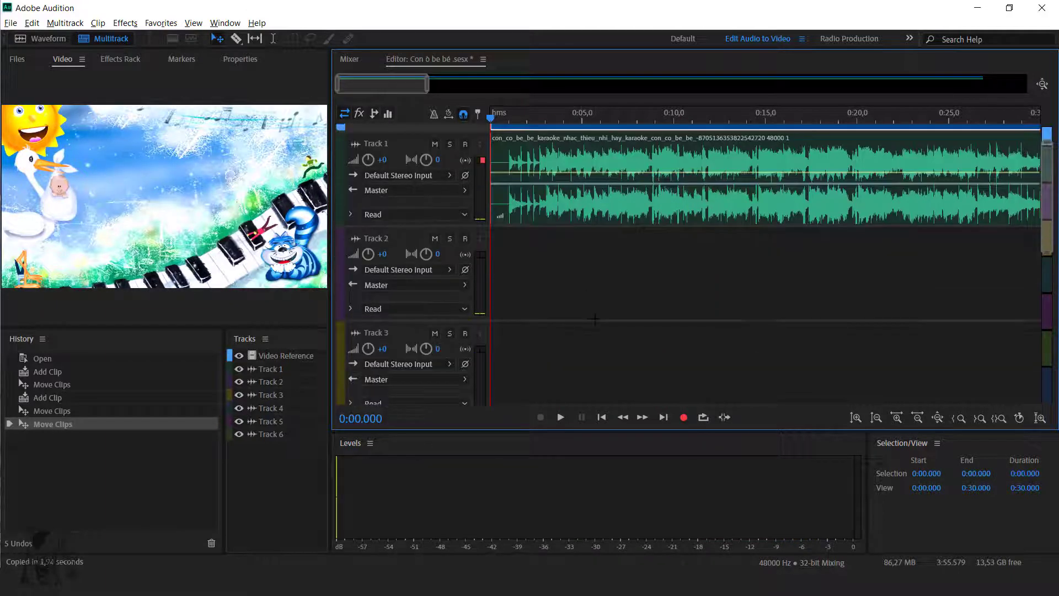
scroll(594, 319, up, 1)
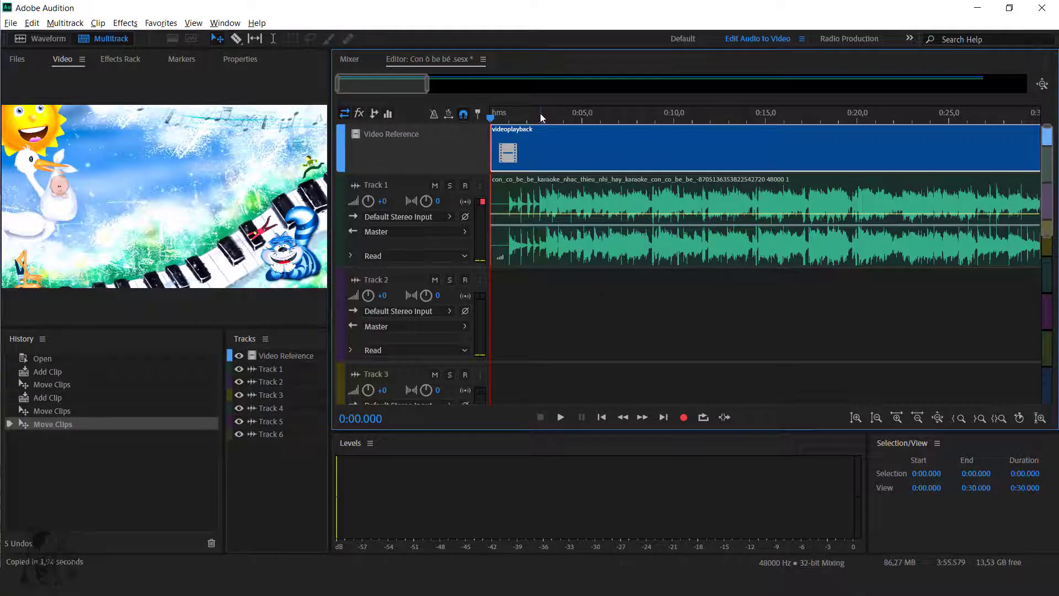
click(17, 59)
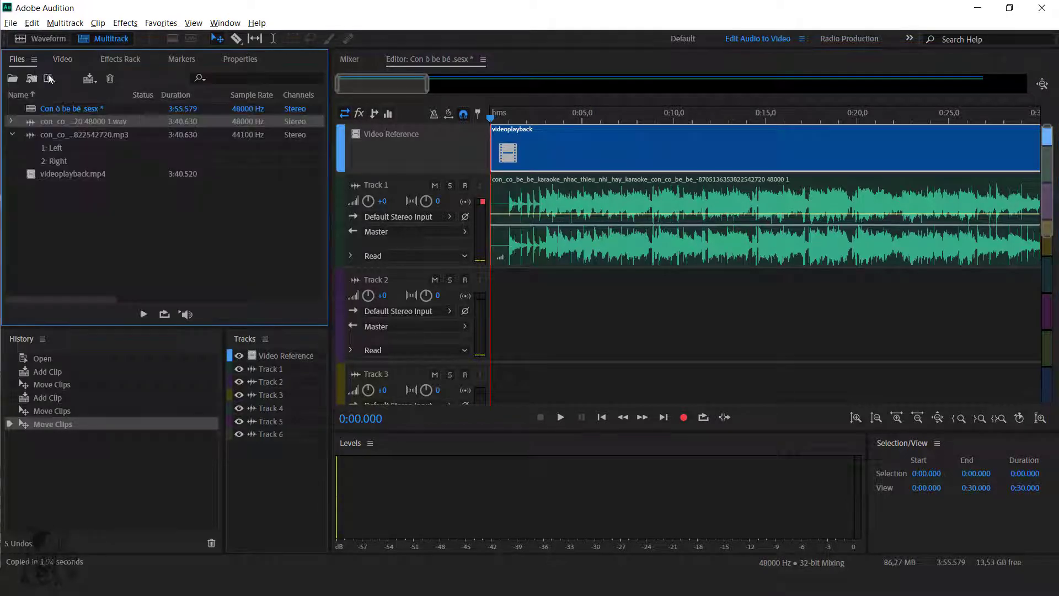
Step: Open the Track 1 karaoke WAV in the waveform editor, and inspect it around 0:14 and over its full length
click(606, 221)
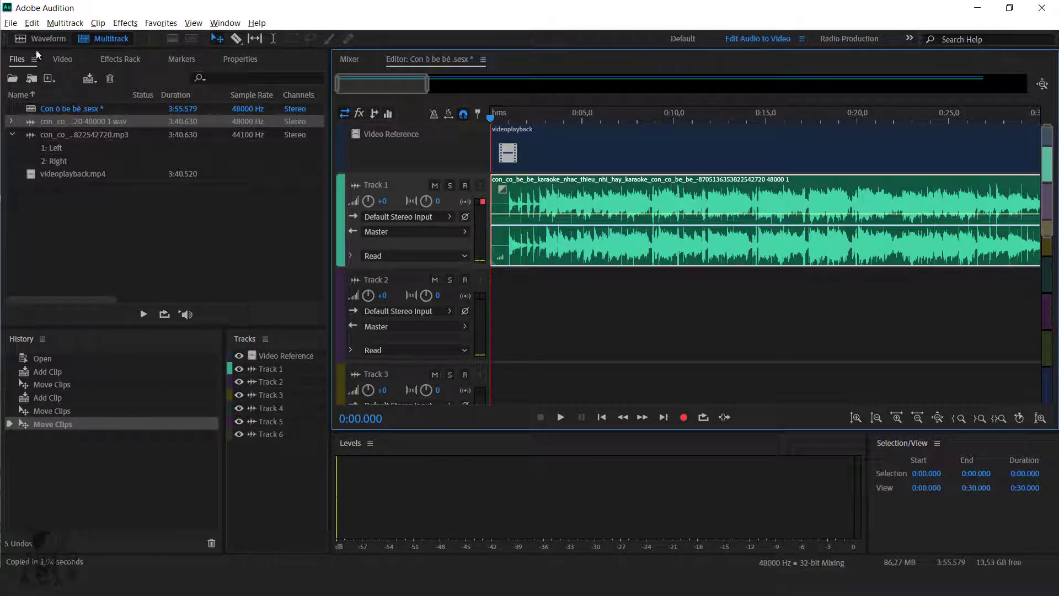
click(48, 38)
click(559, 199)
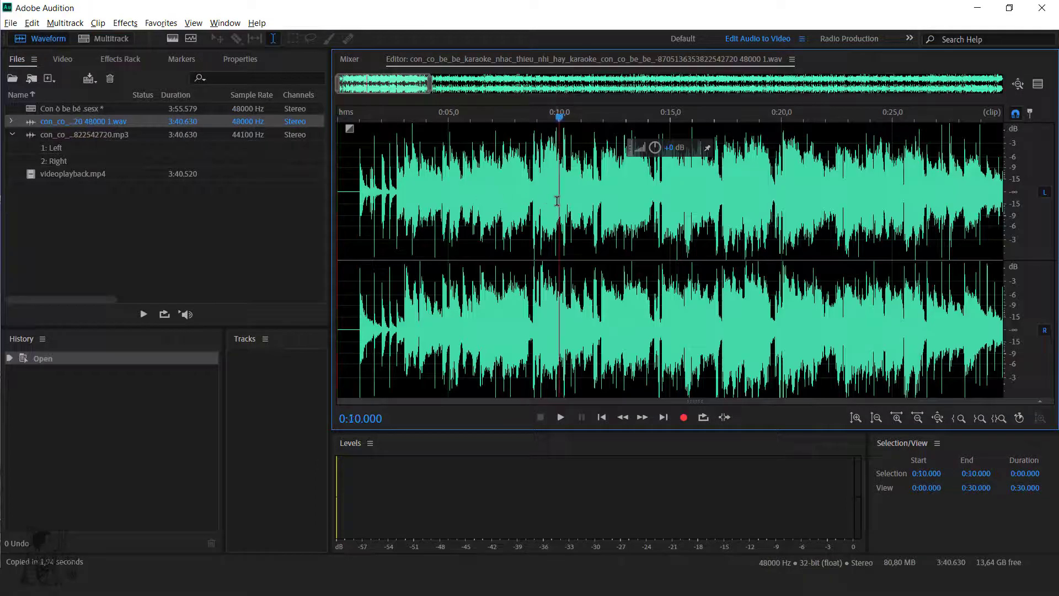
click(654, 221)
scroll(662, 220, up, 10)
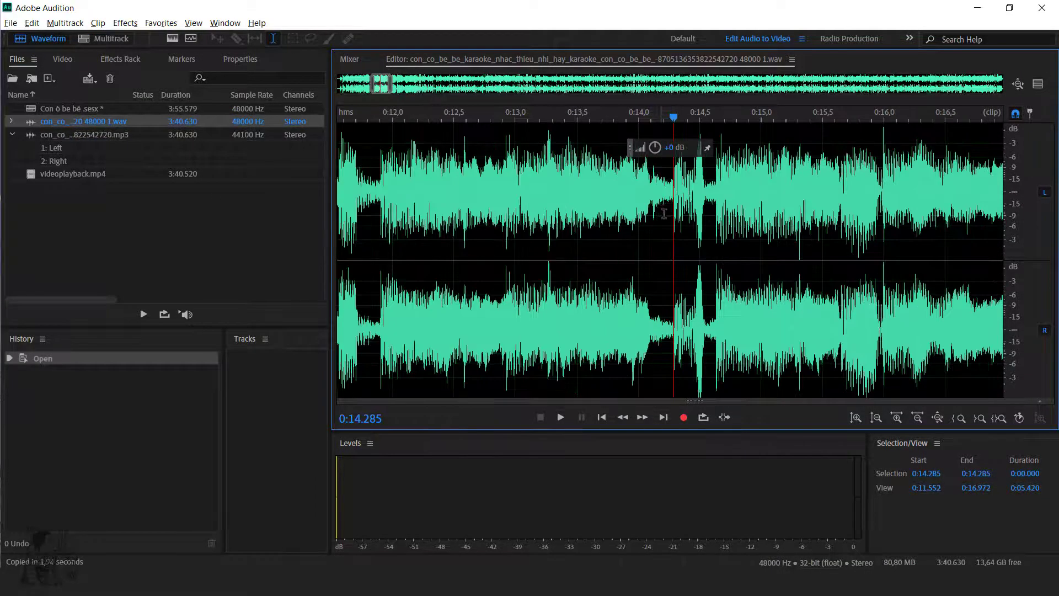
scroll(673, 220, down, 10)
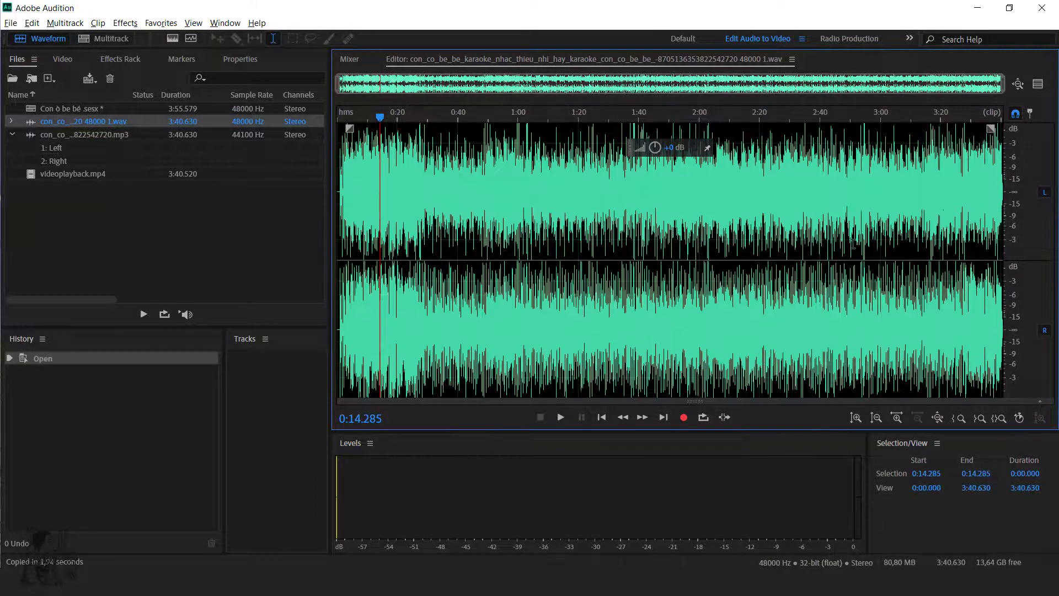
Step: Delete the karaoke WAV's audio from 1:40 to its end, accepting the possible loss of sync in the session
click(638, 187)
key(shift+End)
key(Delete)
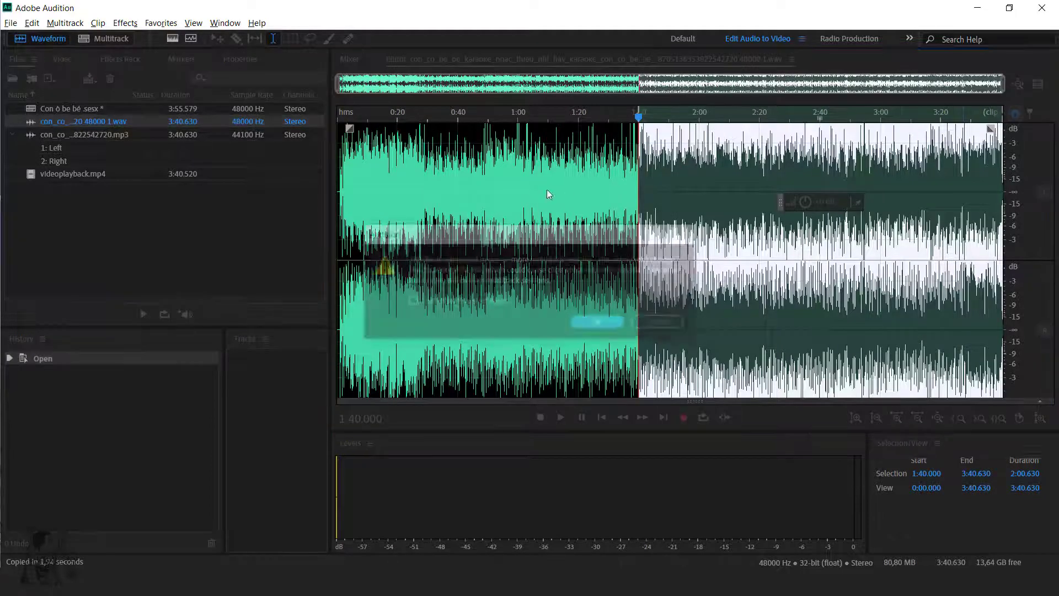
click(534, 312)
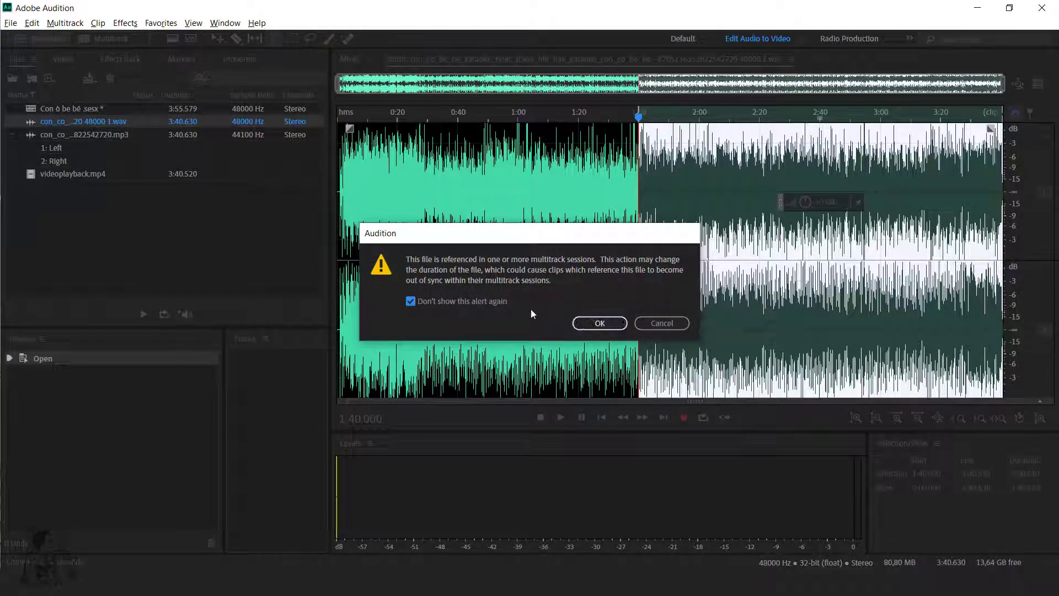
click(604, 324)
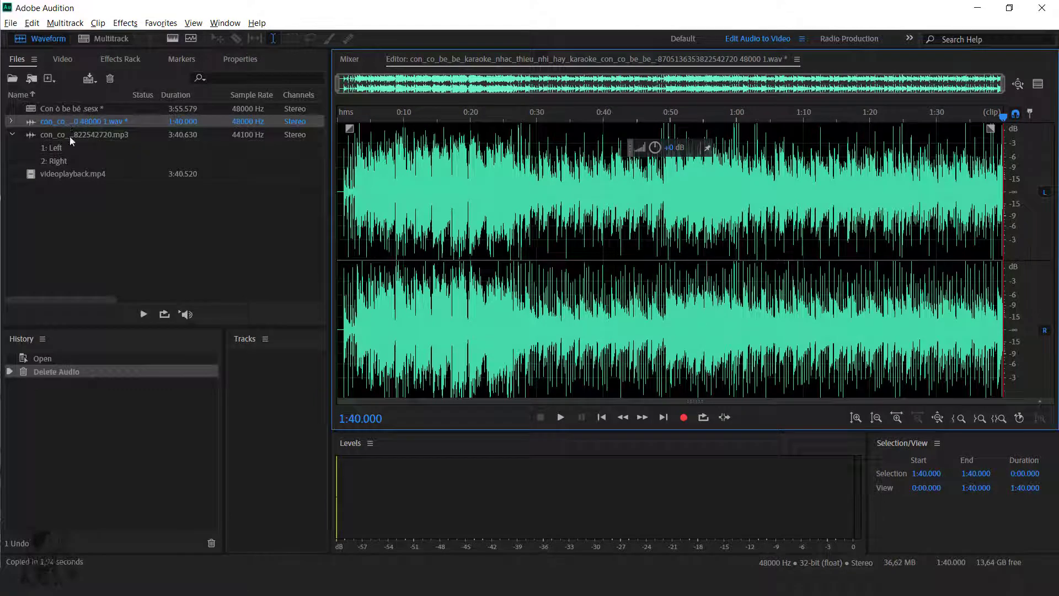
Step: Return to the multitrack session and examine the Track 1 clip across the whole timeline
double_click(60, 110)
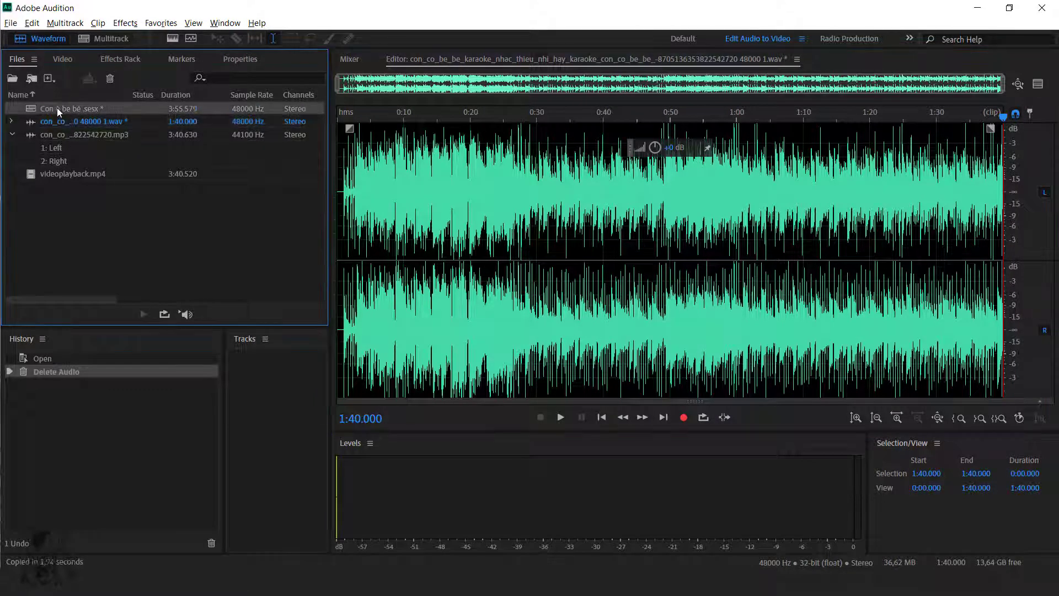
click(634, 353)
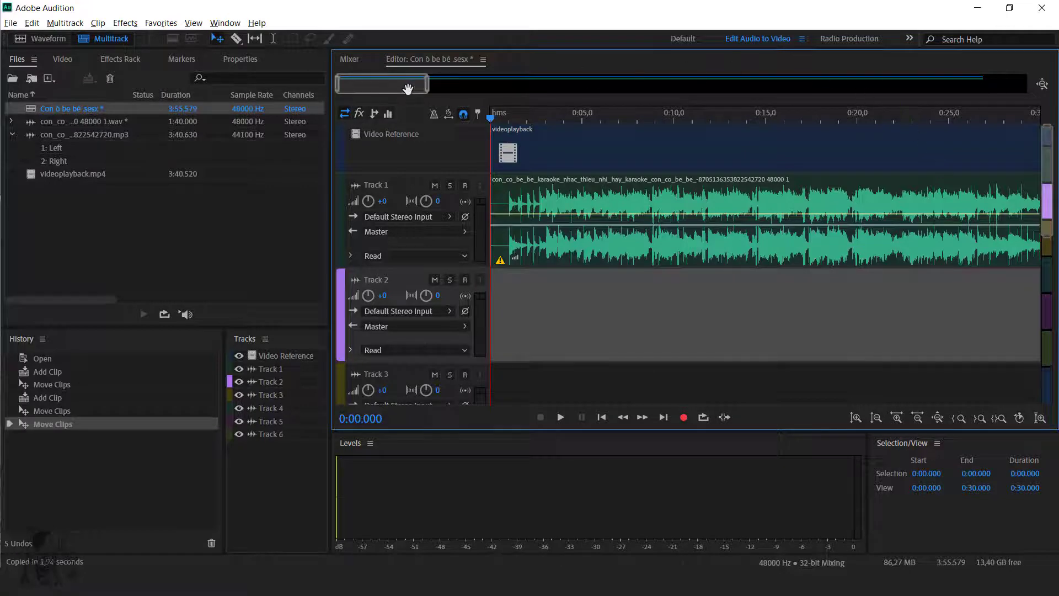
drag(406, 86, 688, 105)
scroll(688, 110, down, 10)
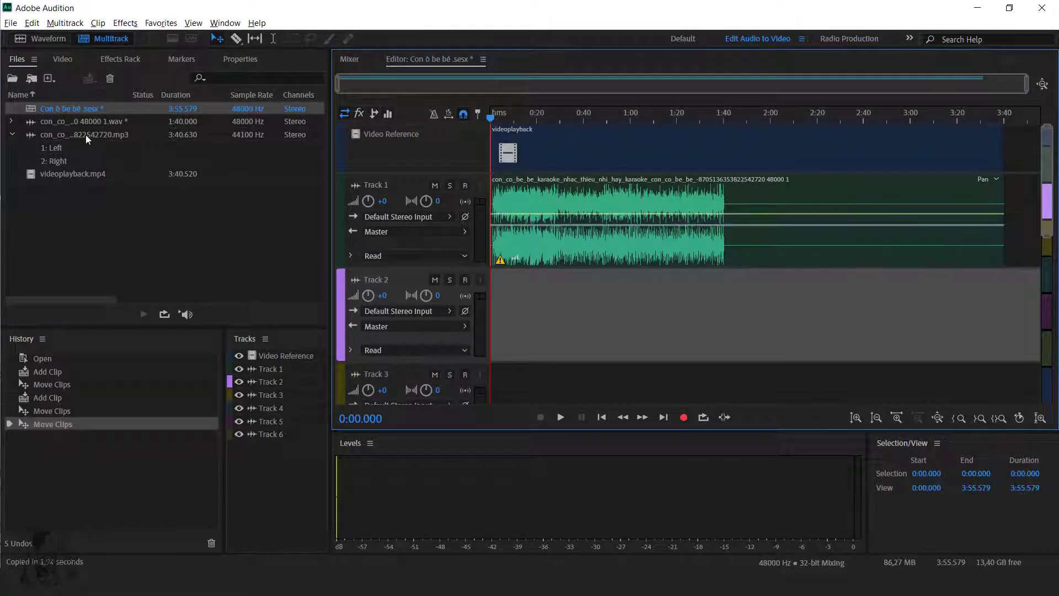
Step: Undo the audio deletion in the karaoke WAV, and return to the multitrack session
click(40, 38)
key(ctrl+z)
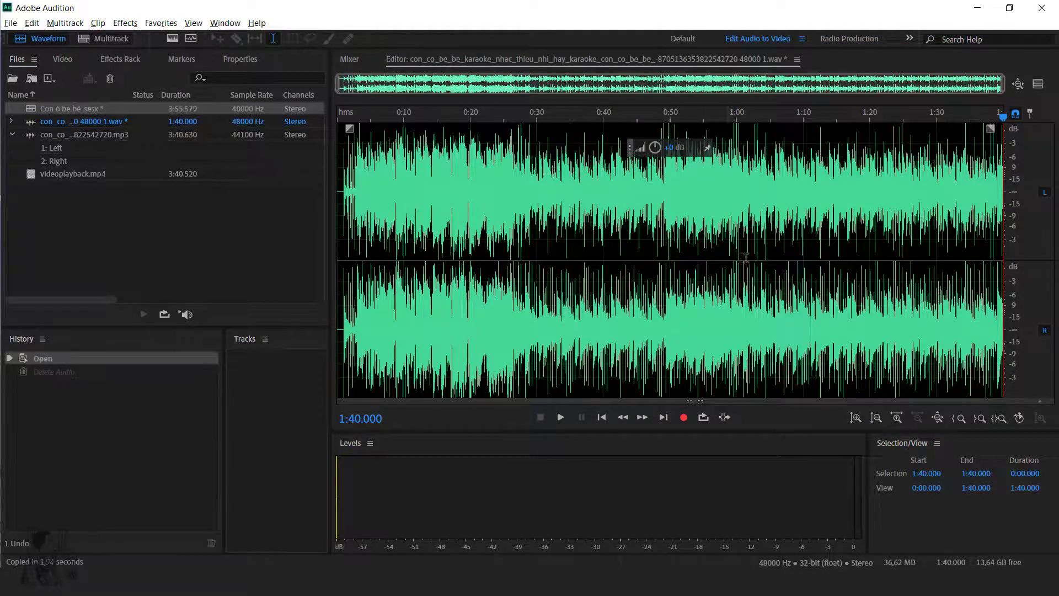
click(779, 254)
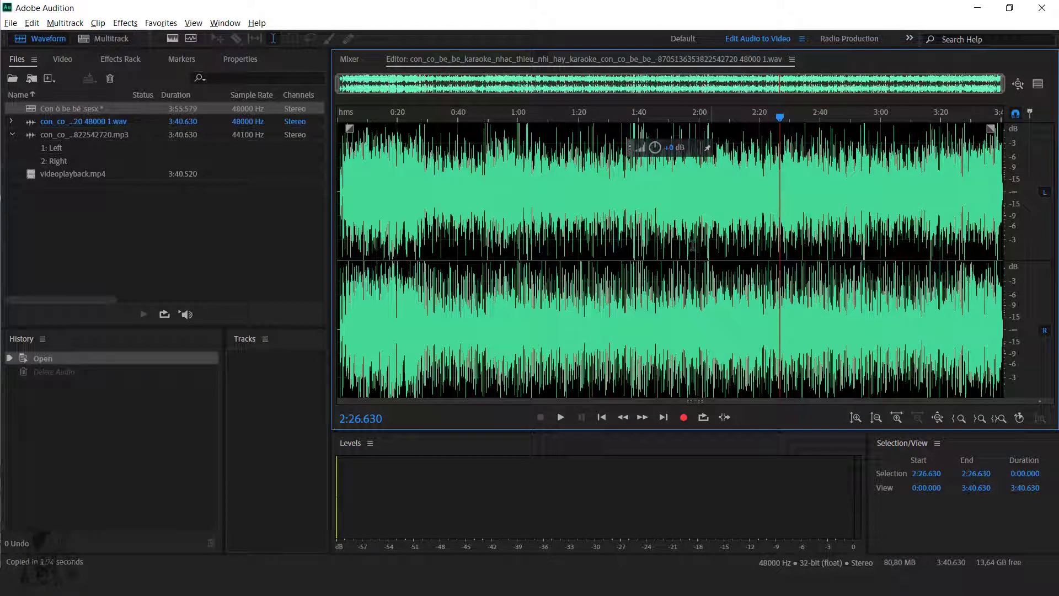
click(111, 39)
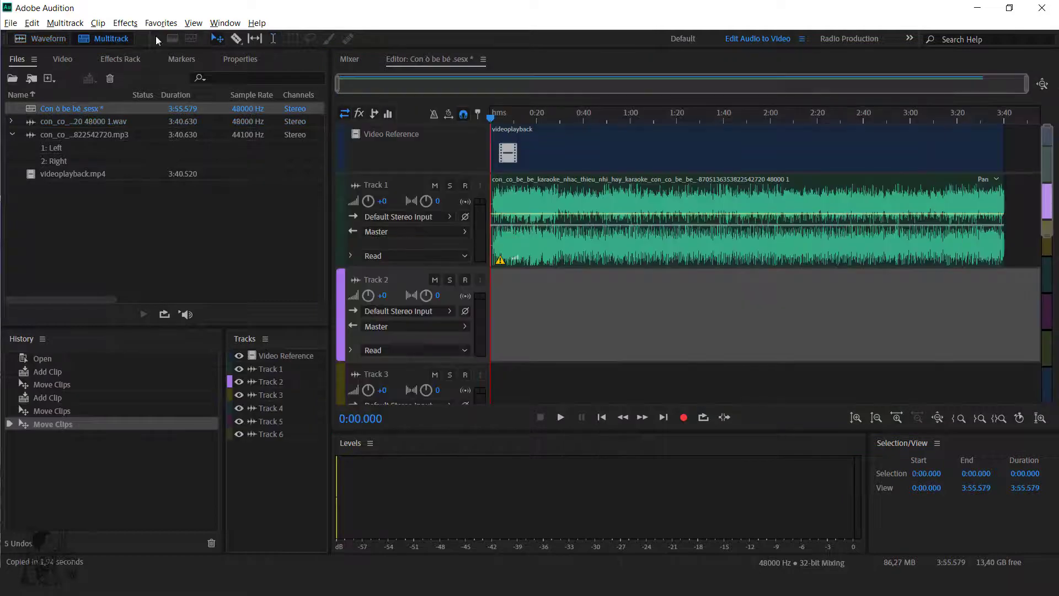
Step: Set Track 2's input to the stereo [01S] Microphone (Realtek Audio USB) 1, and arm the track for recording
click(927, 255)
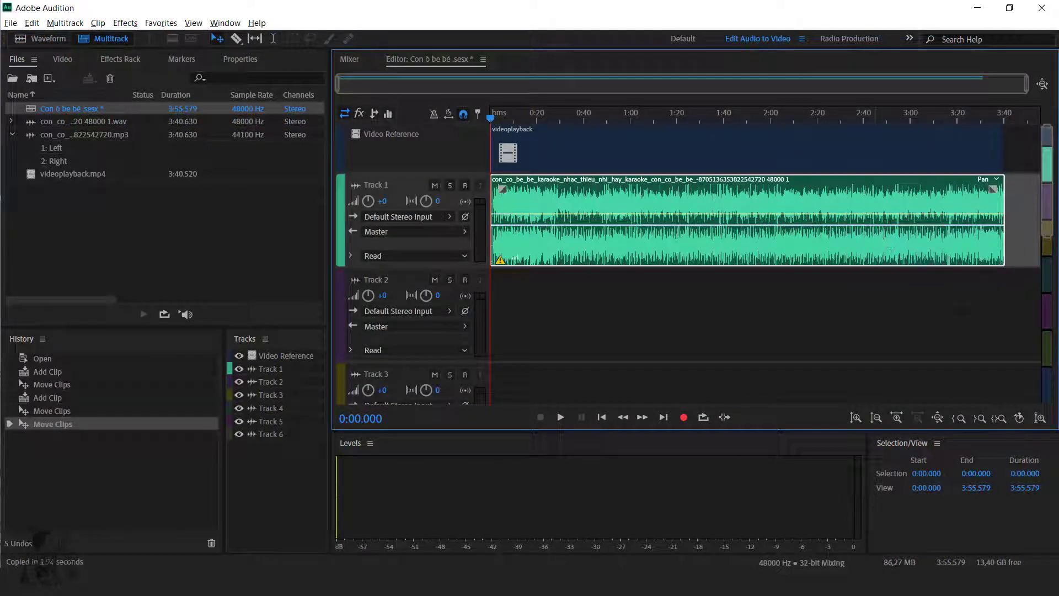
drag(1008, 114, 452, 156)
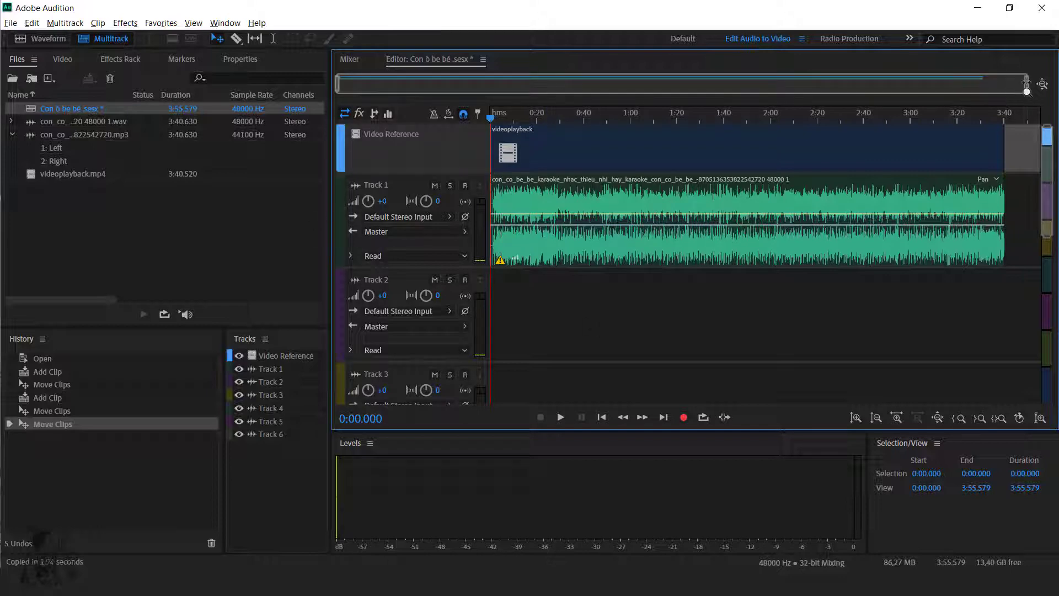
drag(1026, 84, 714, 109)
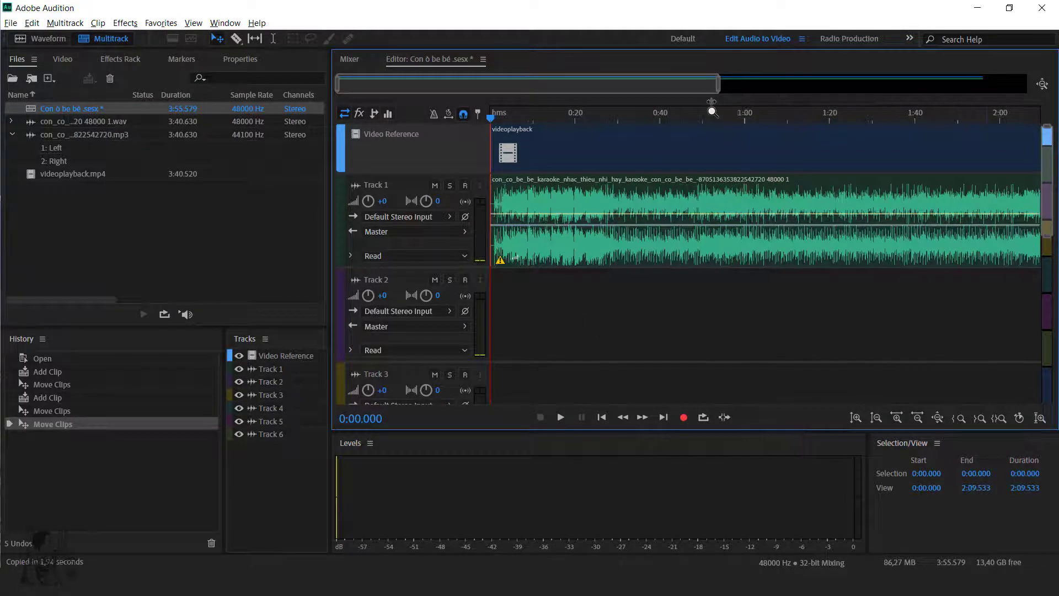
drag(1046, 233, 1046, 199)
click(581, 333)
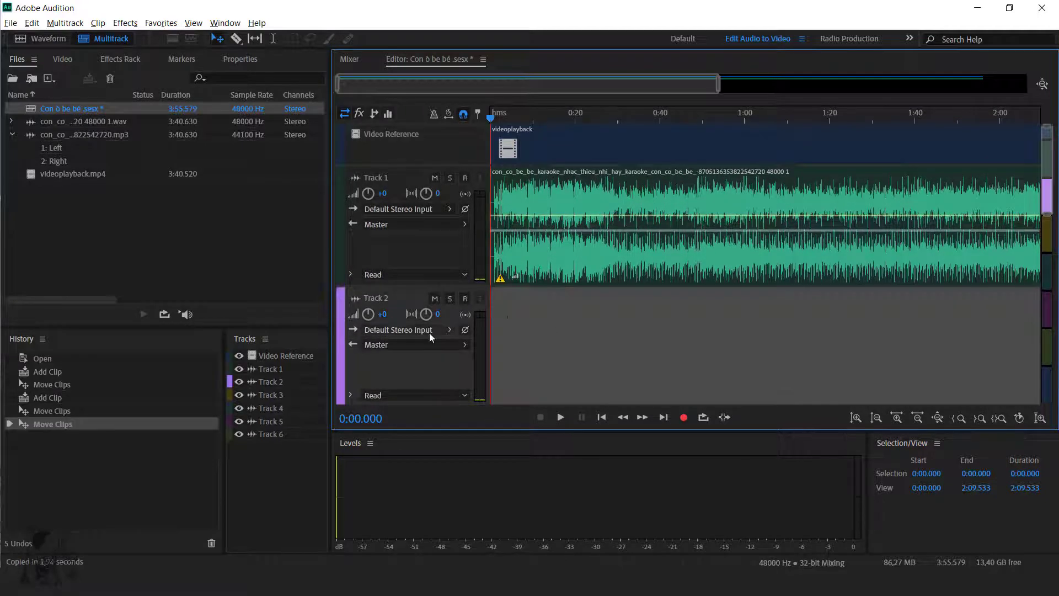
scroll(527, 318, down, 1)
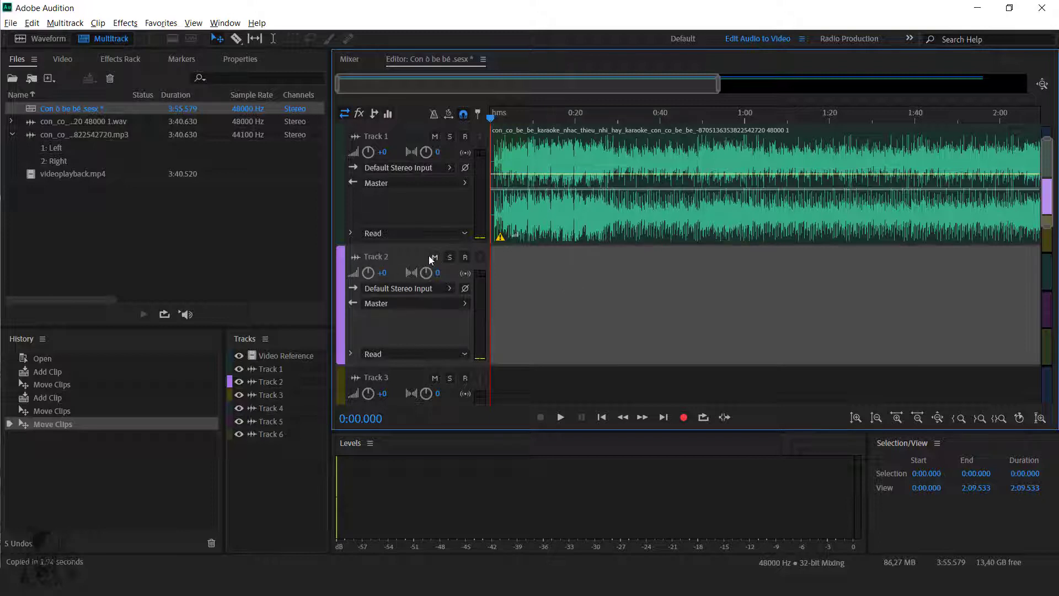
click(432, 288)
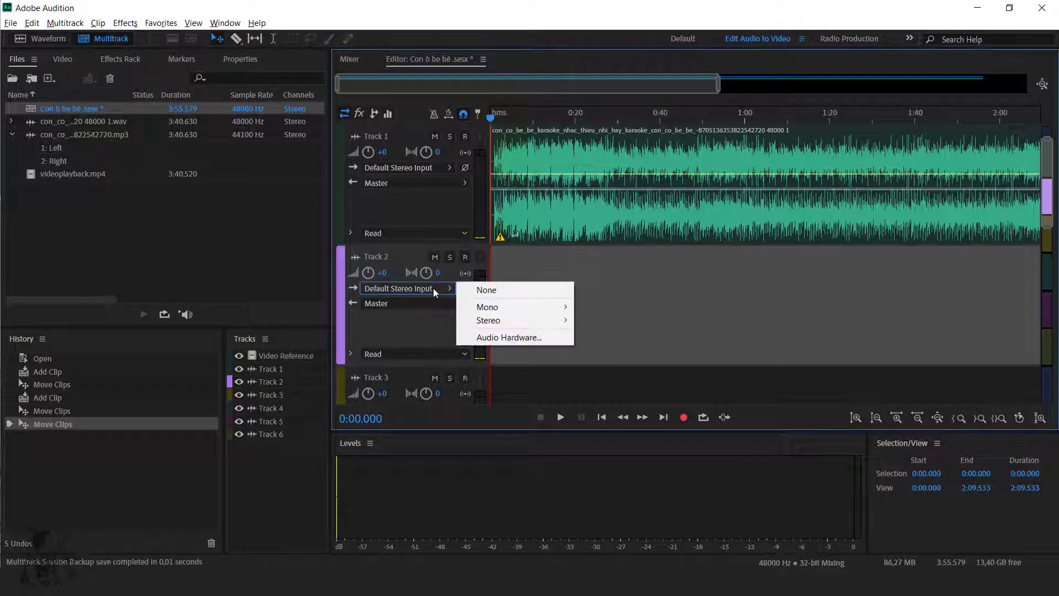
mouse_move(494, 324)
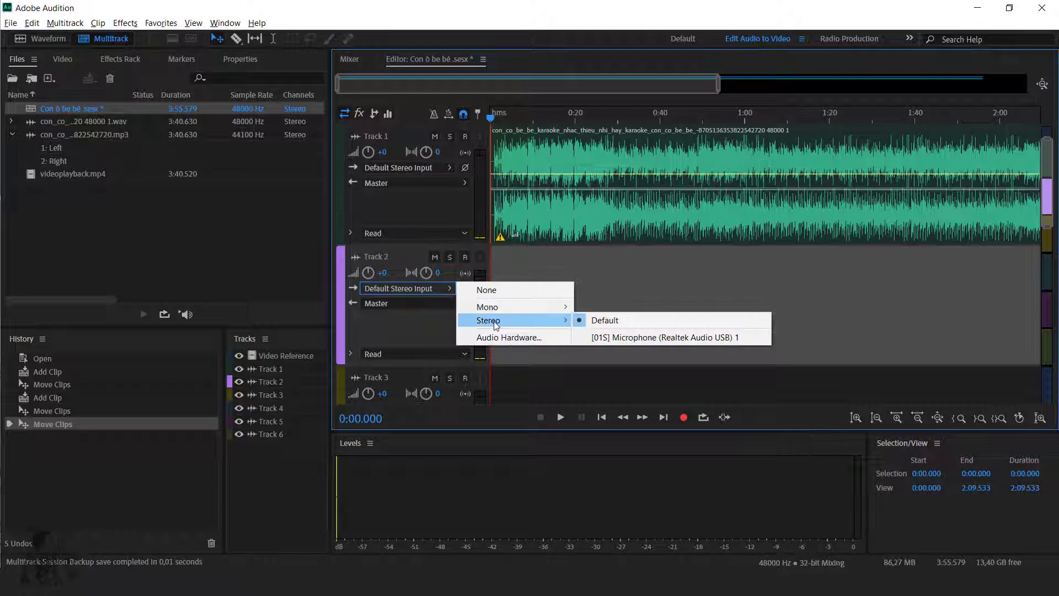
click(608, 338)
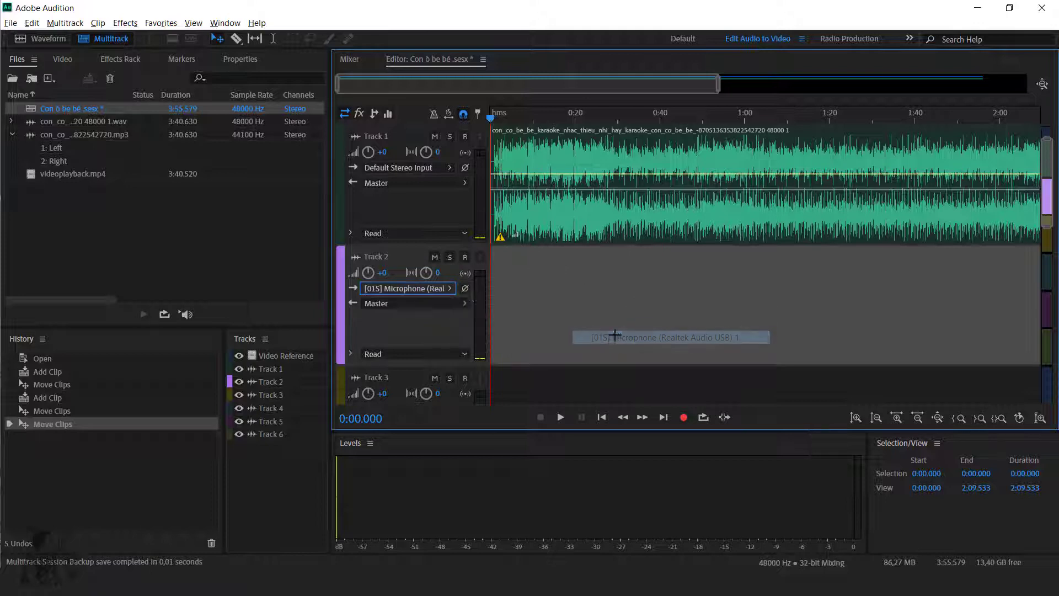
click(465, 258)
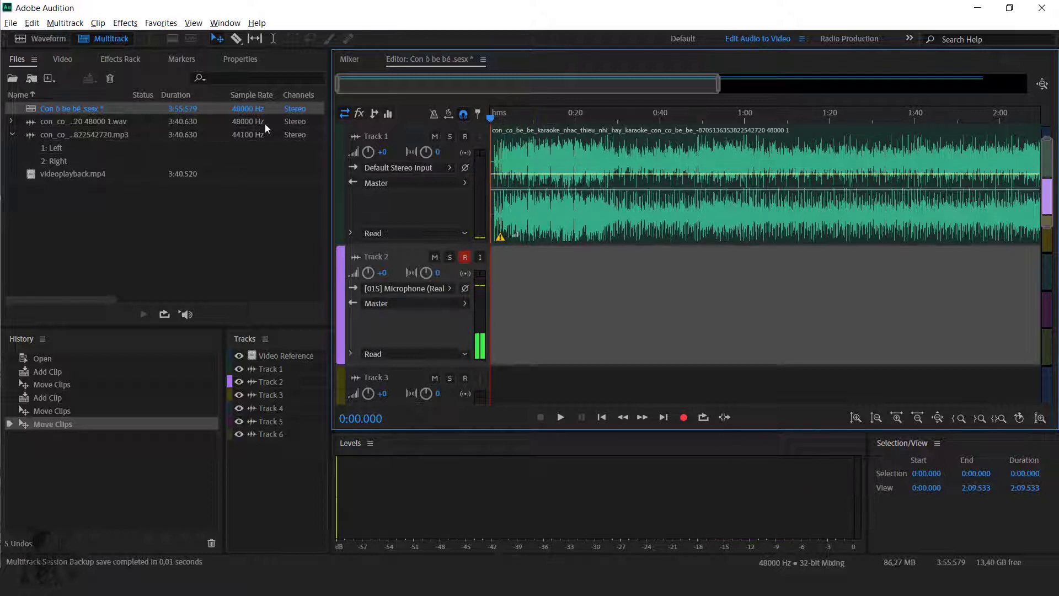
Step: Show the video preview, scrub it to about 0:17, and adjust the track heights so Tracks 1 and 2 are both in view
click(68, 58)
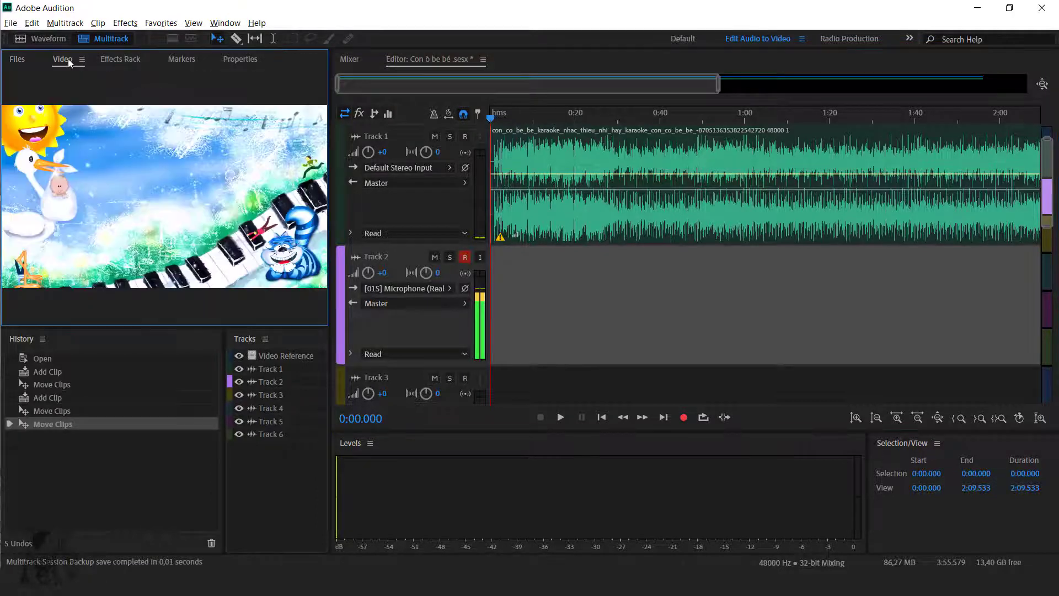
drag(490, 119, 565, 142)
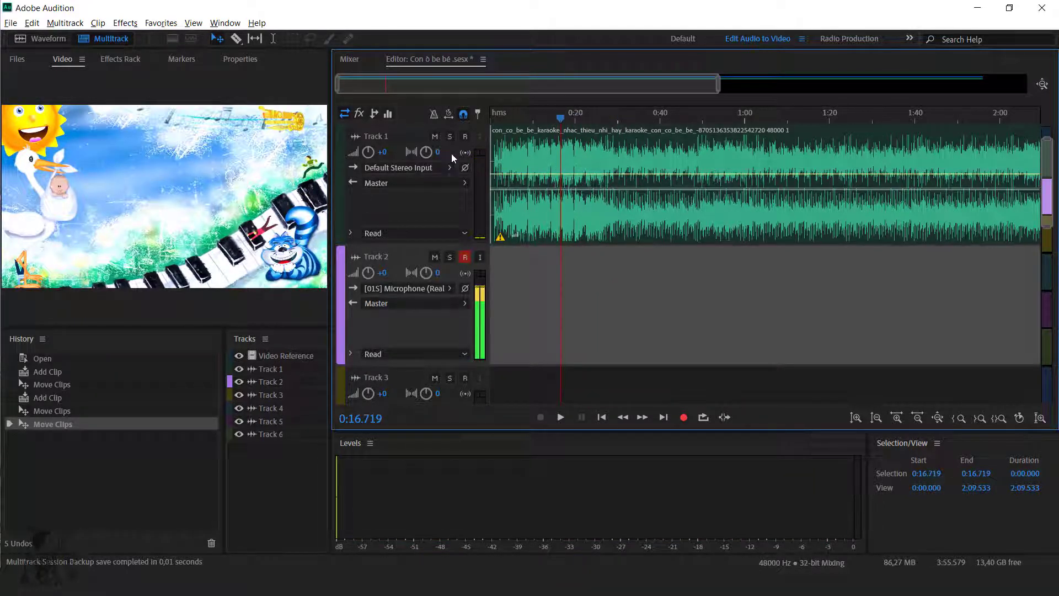
scroll(451, 153, down, 3)
scroll(451, 154, down, 2)
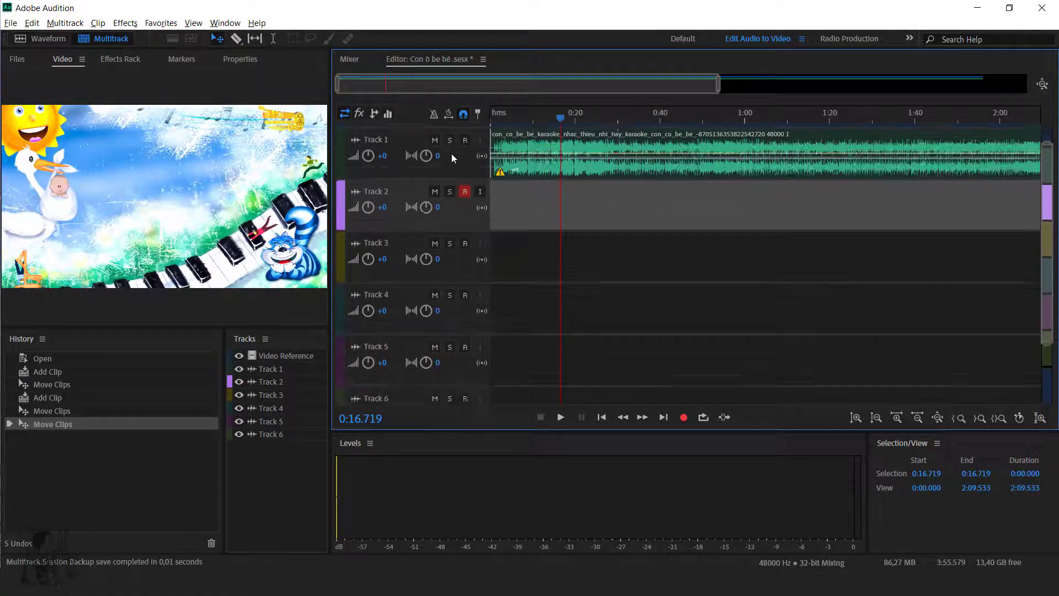
scroll(451, 153, up, 2)
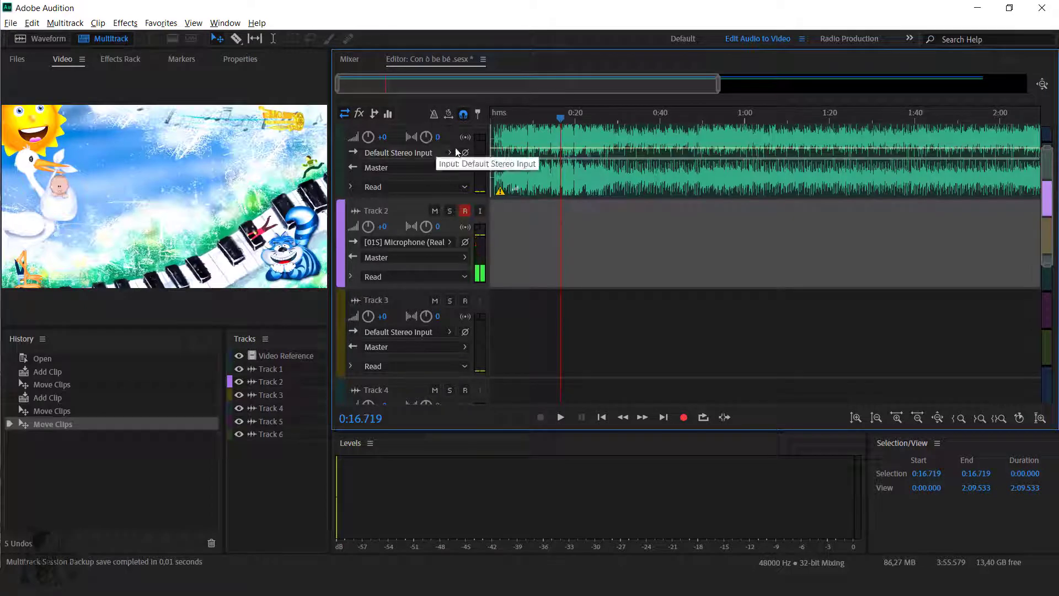
scroll(487, 148, down, 1)
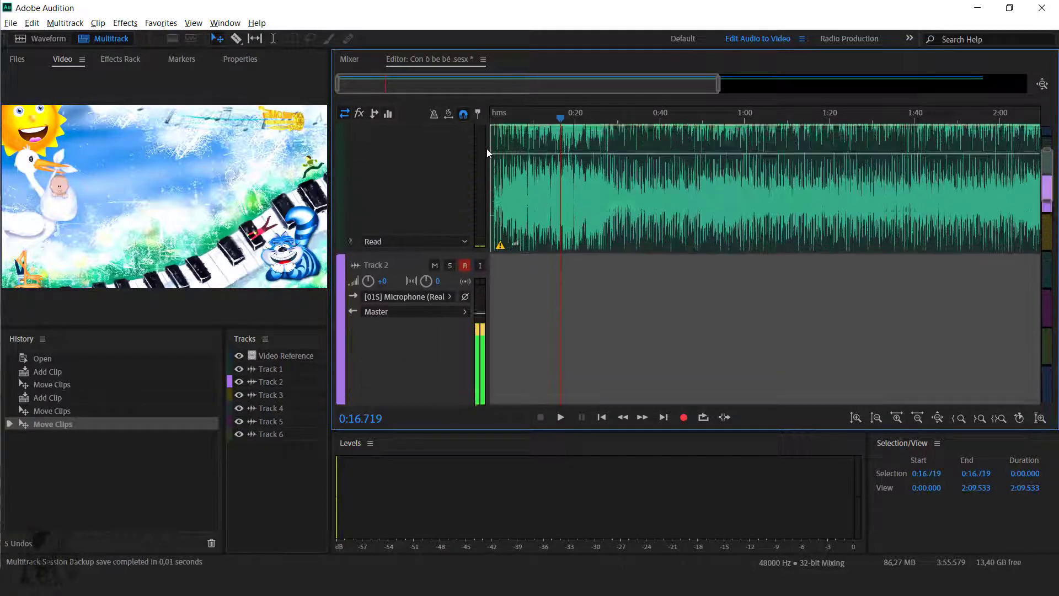
scroll(1047, 171, up, 2)
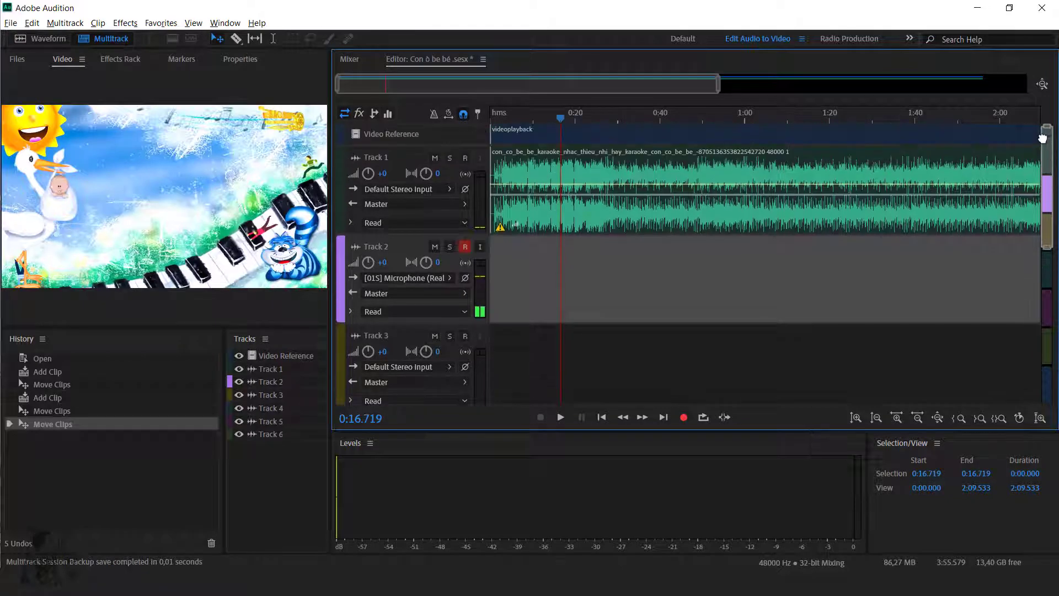
Step: Mute the karaoke audio on Track 1, and return the playhead to 0:00
click(435, 158)
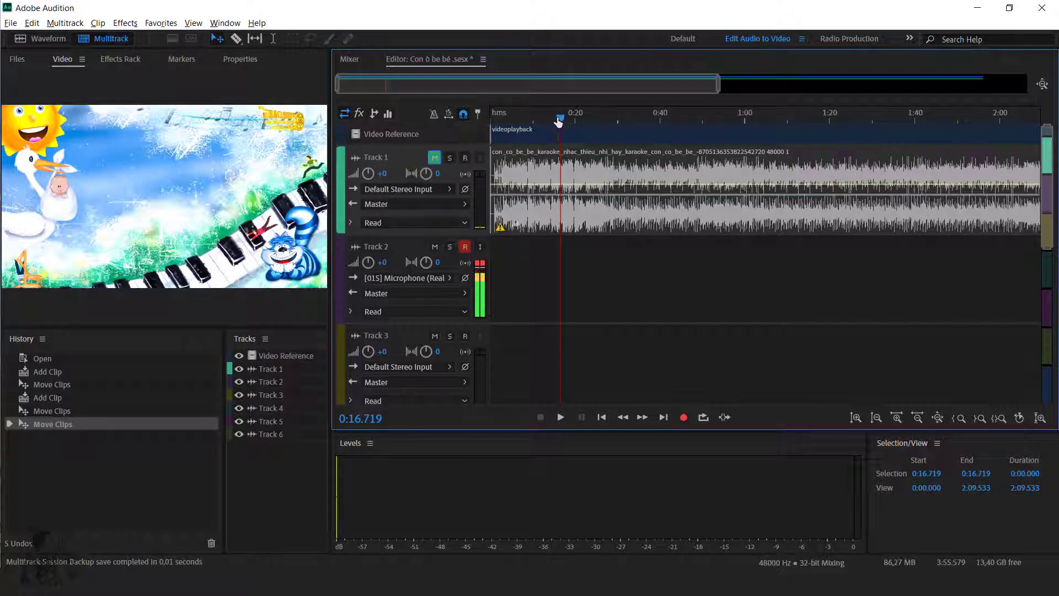
drag(558, 121, 475, 134)
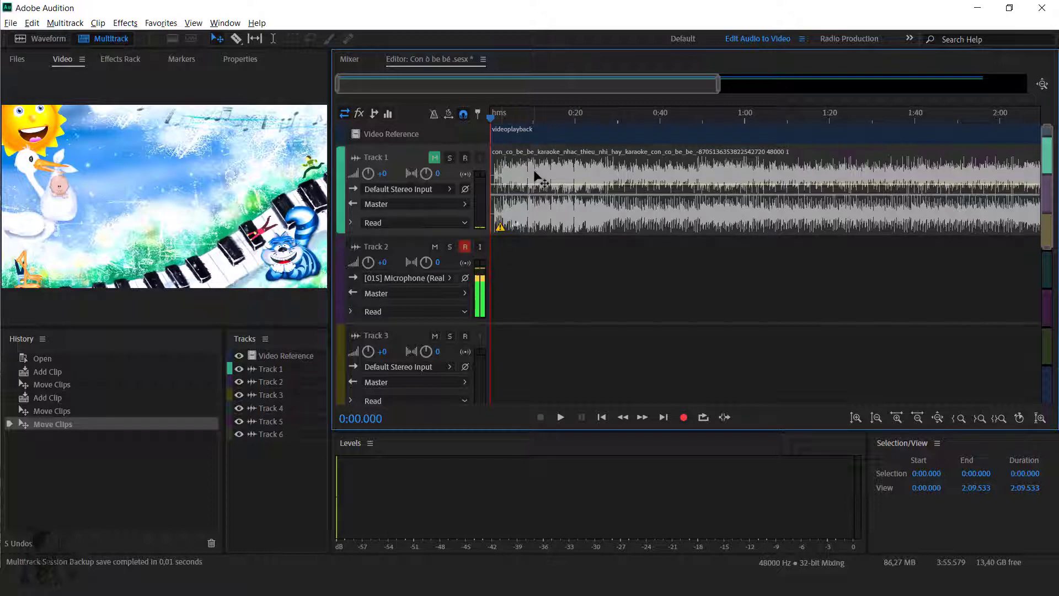
mouse_move(492, 123)
mouse_down()
mouse_move(534, 119)
mouse_move(490, 119)
mouse_up()
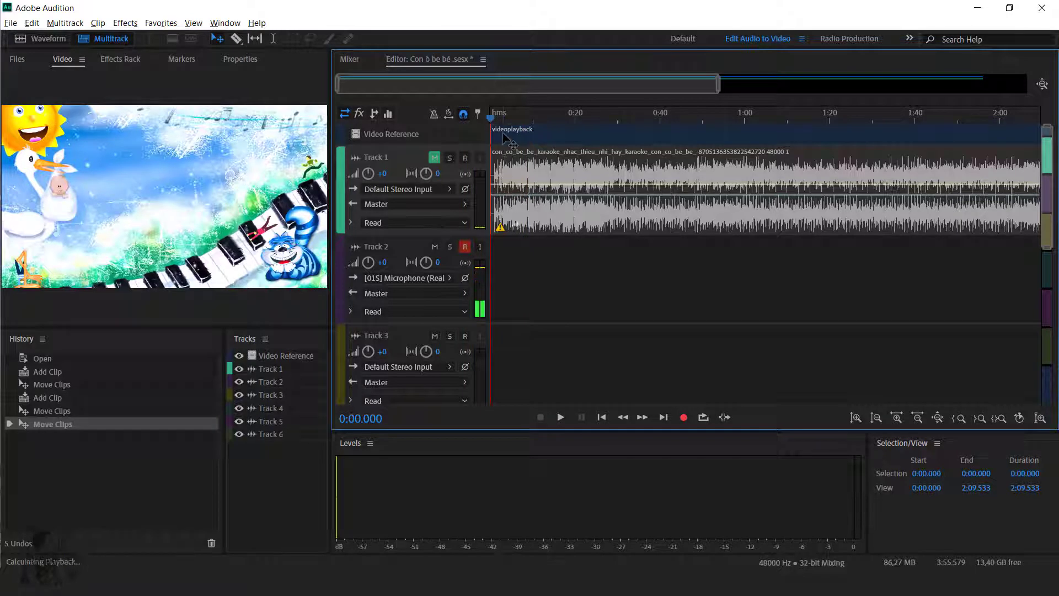
Step: Play the session's opening with the Track 1 karaoke muted and unmuted to compare, and leave Track 1 muted
key(space)
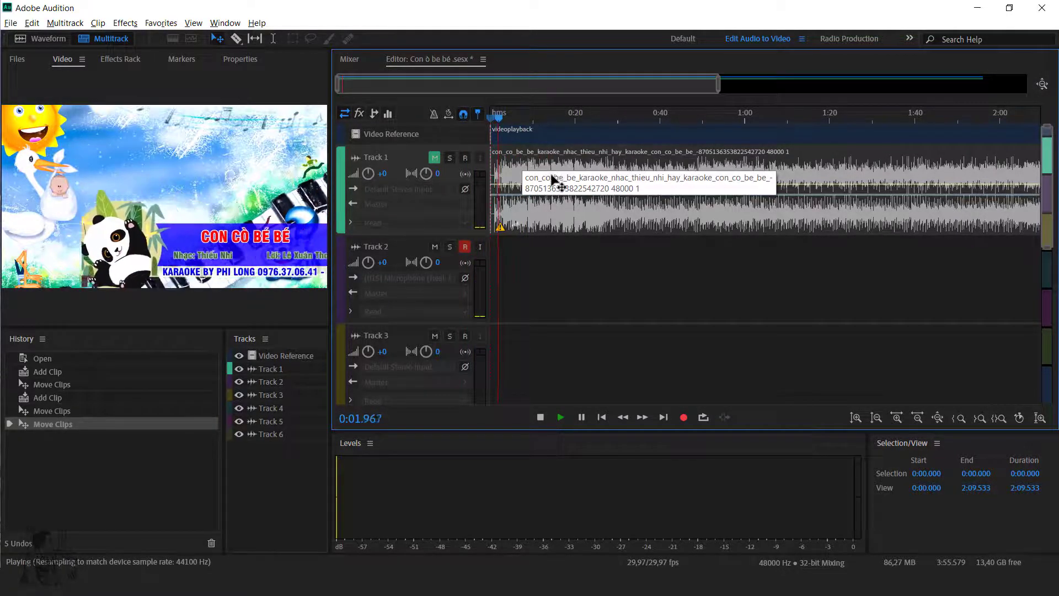
click(434, 158)
key(space)
click(434, 158)
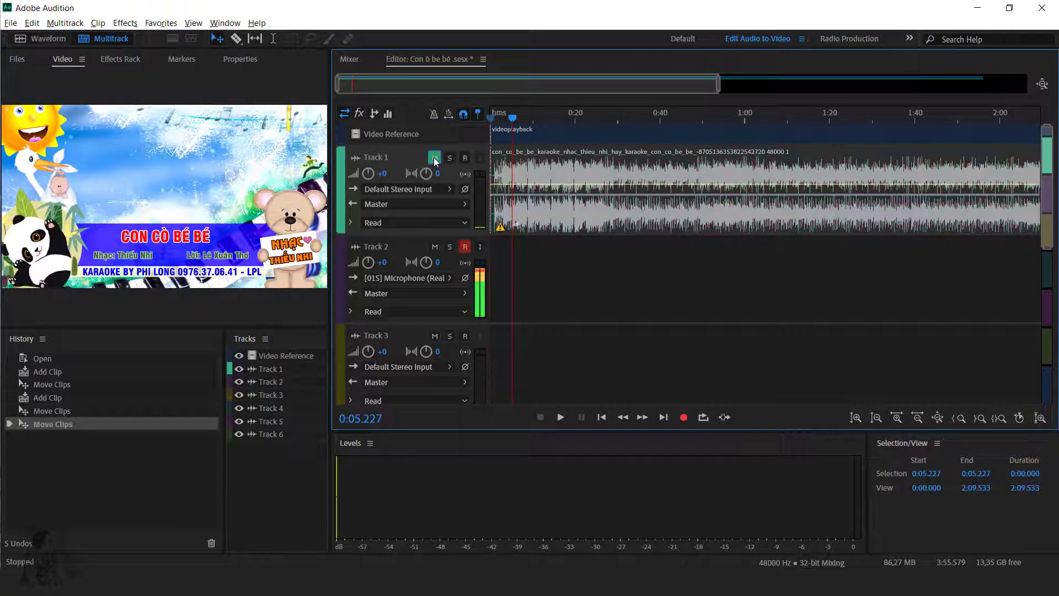
click(434, 157)
key(space)
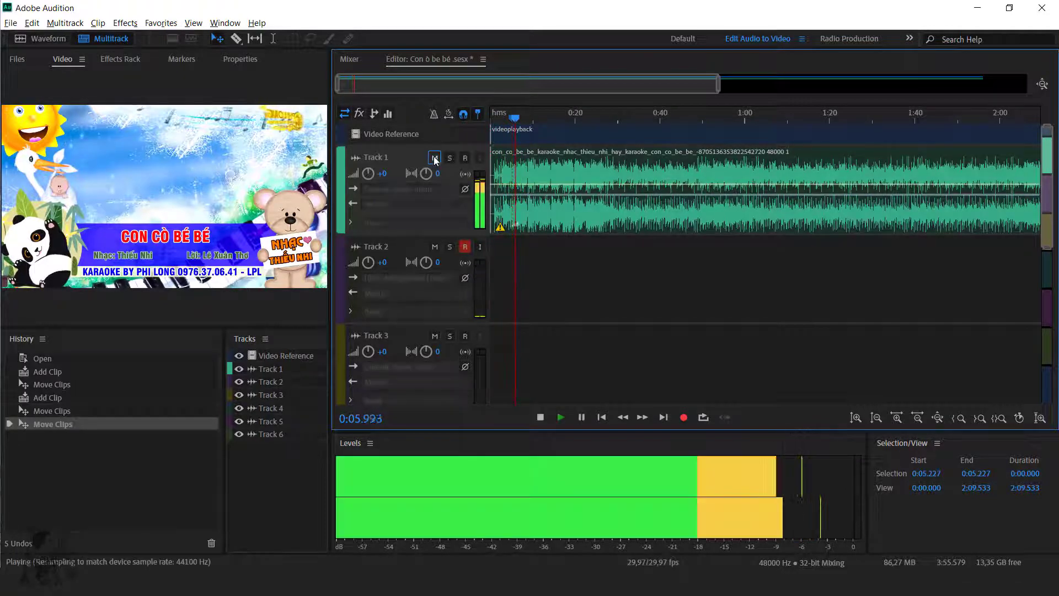
key(space)
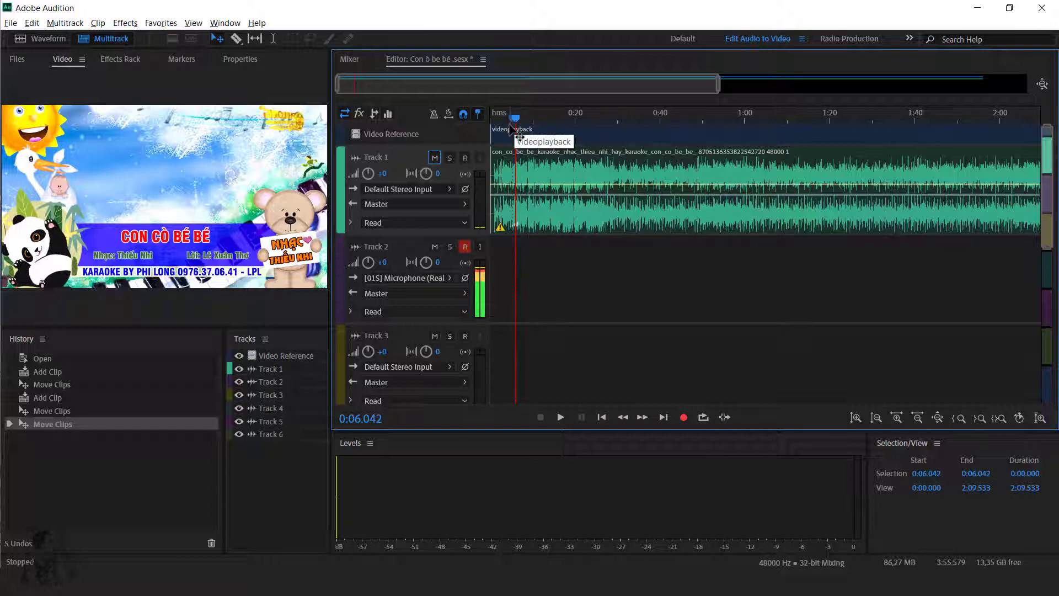
click(435, 159)
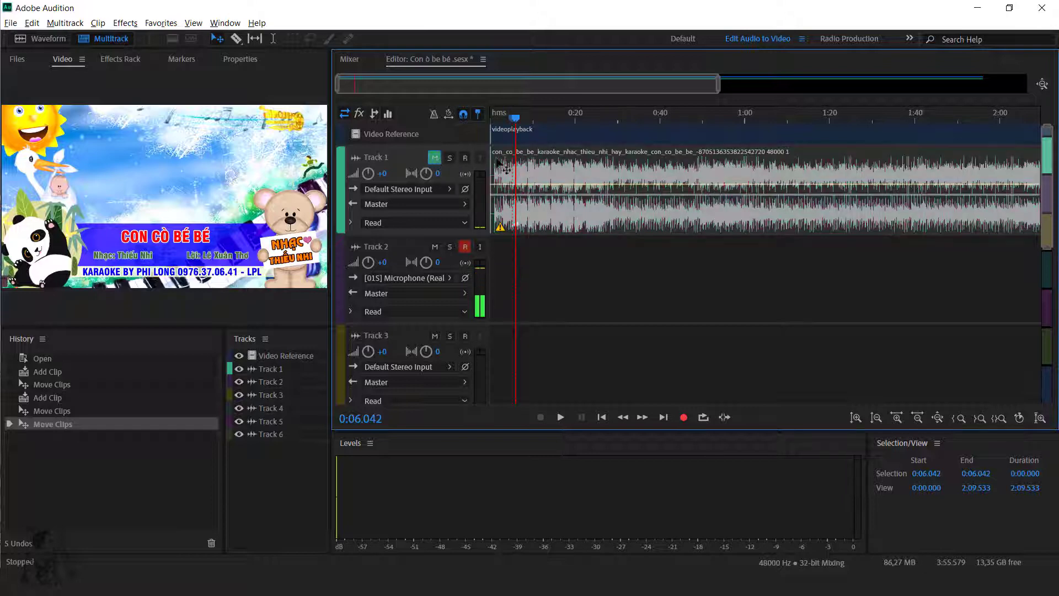
Step: Record the microphone vocals onto Track 2 with the playhead starting at about 0:21, and stop at about 0:37
scroll(510, 250, down, 2)
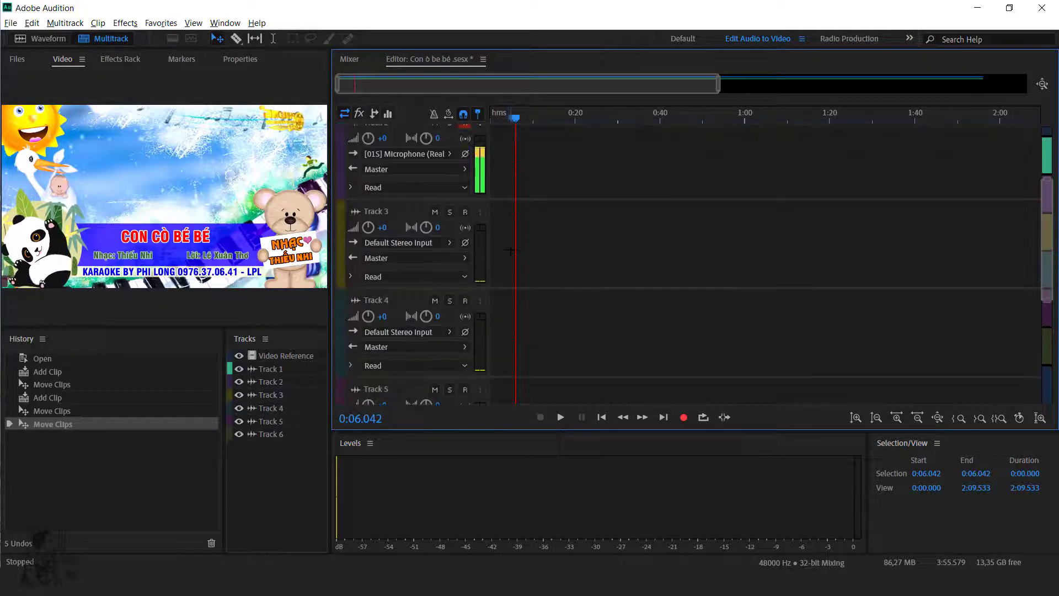
scroll(510, 249, up, 2)
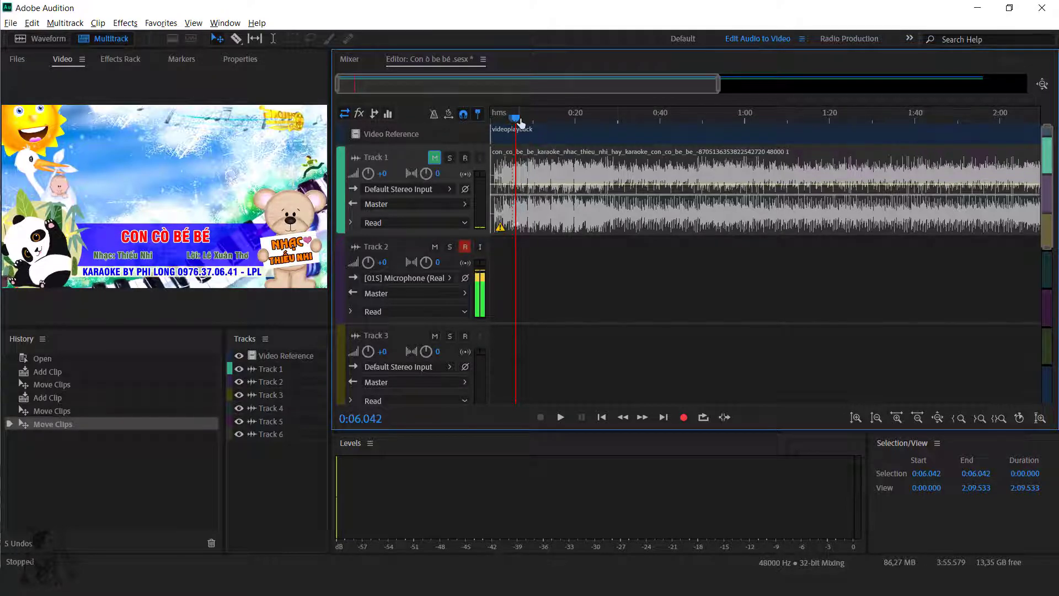
drag(514, 117, 579, 131)
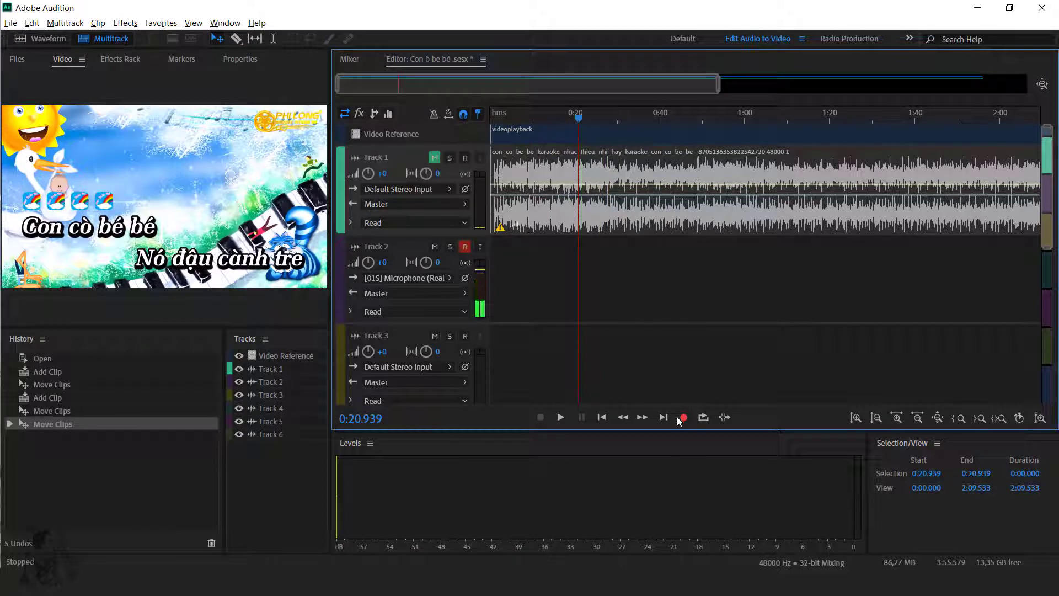
click(684, 420)
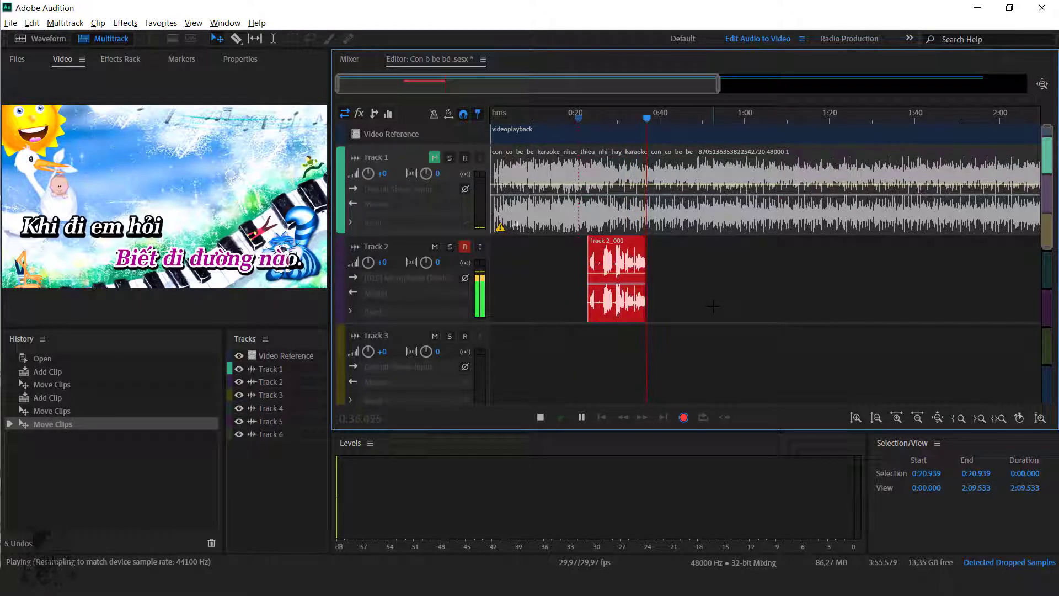
key(space)
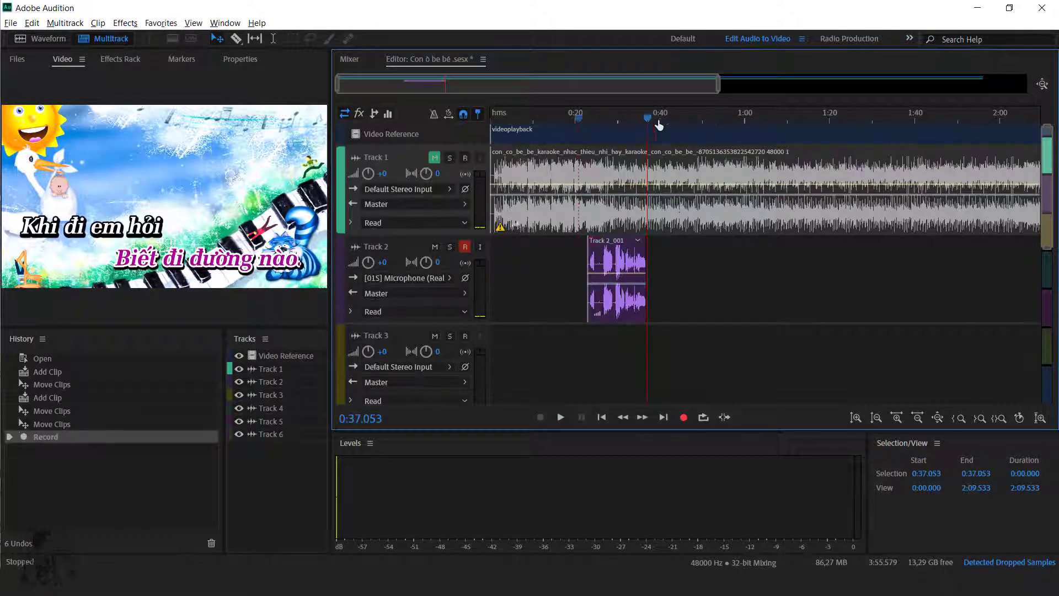
Step: Return the playhead to 0:00, and unmute the karaoke audio on Track 1
key(alt+Right)
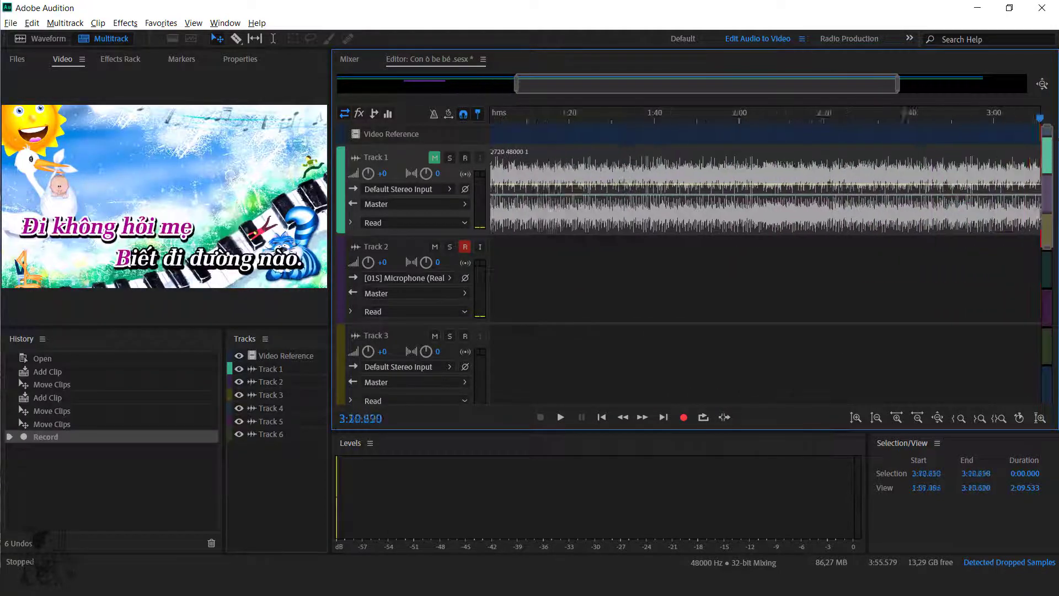
key(Home)
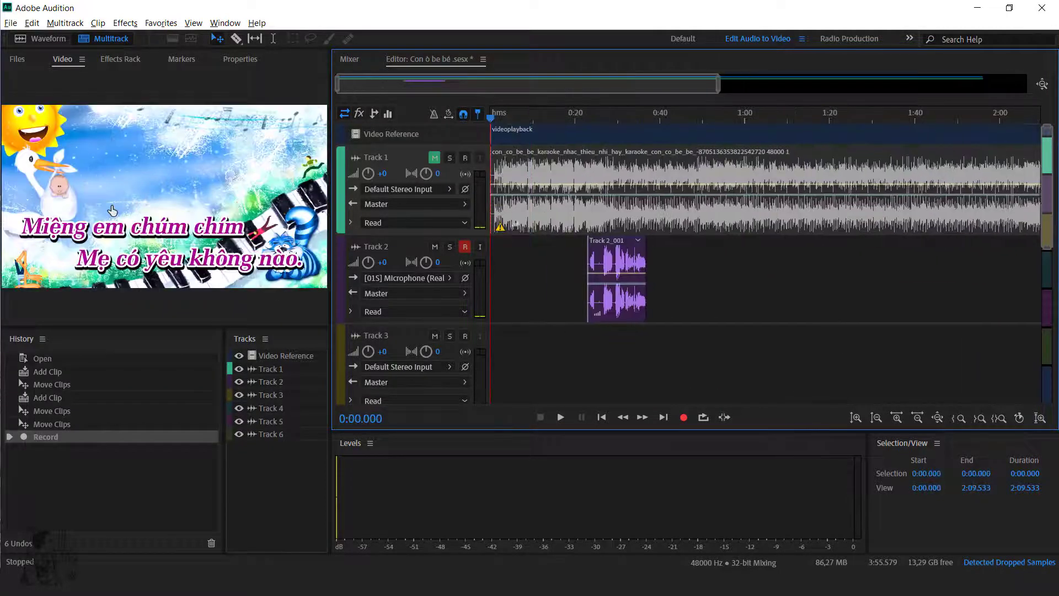
click(435, 157)
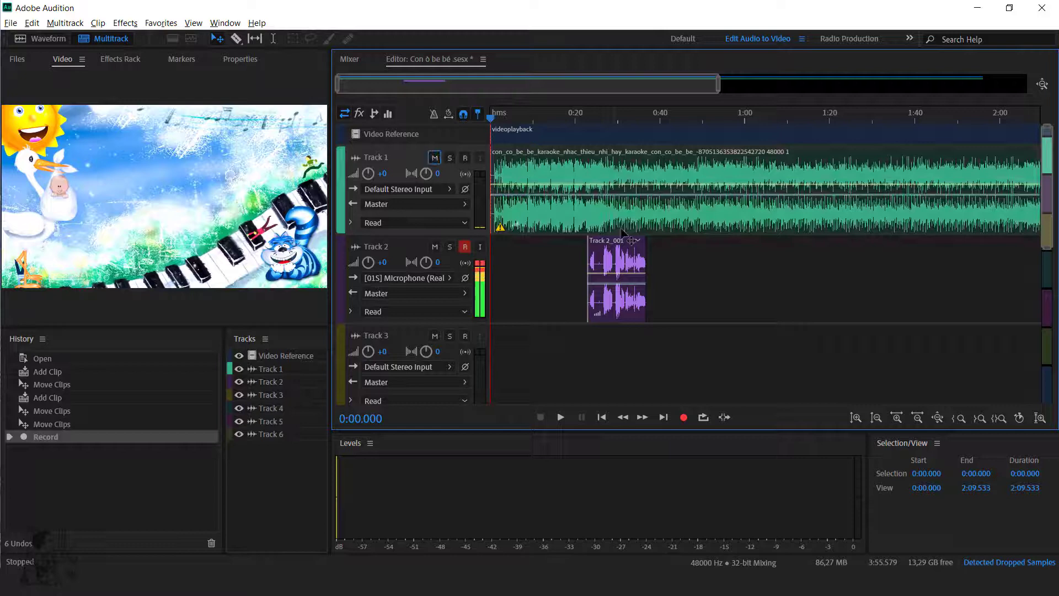
Step: Play the recorded Track 2 clip together with the karaoke from about 0:23, stop, and move the playhead to about 0:30
click(622, 271)
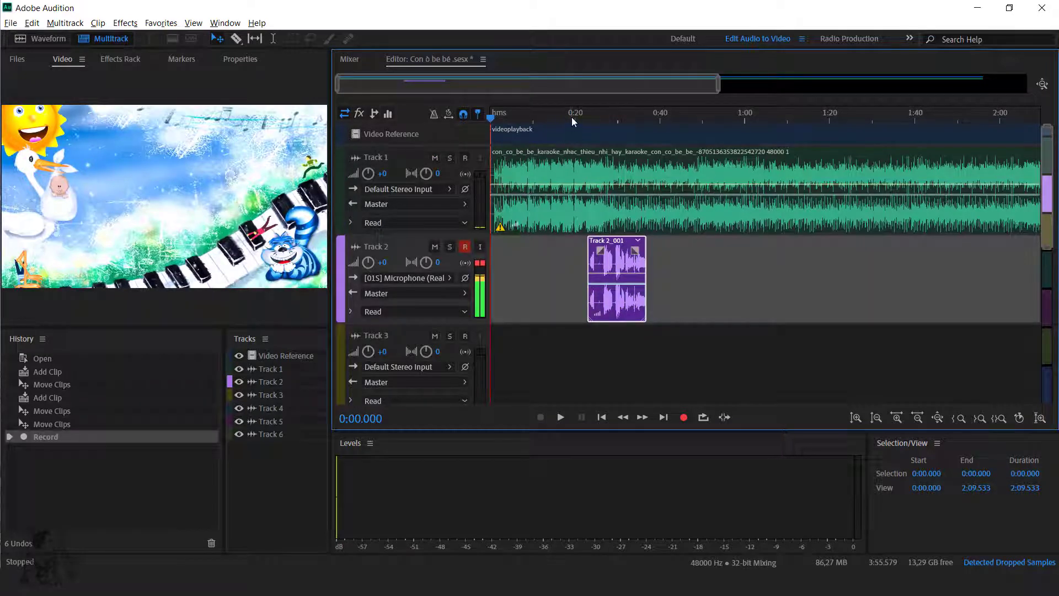
drag(573, 122, 593, 118)
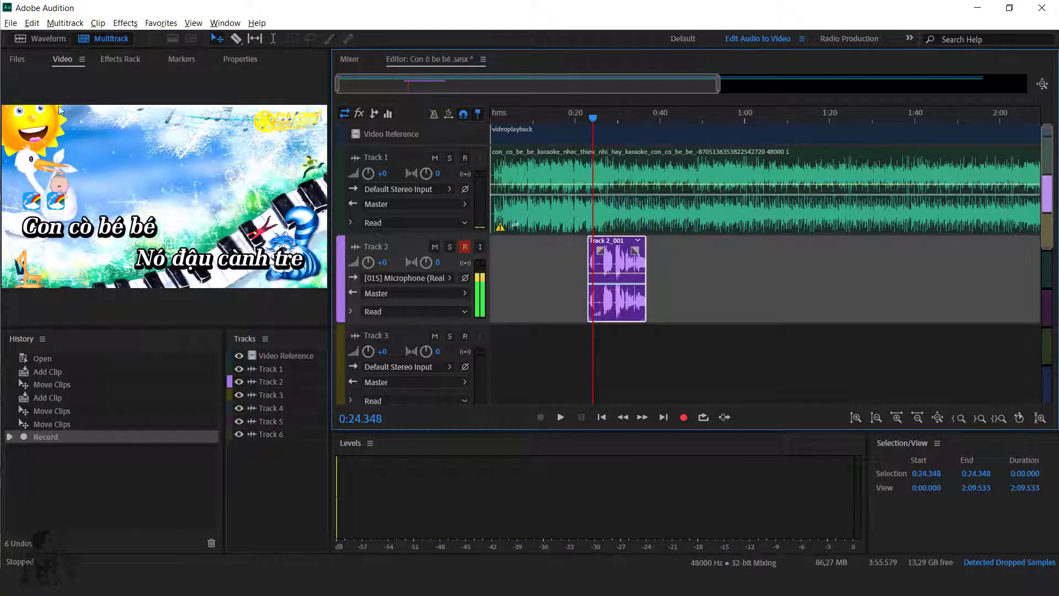
click(23, 64)
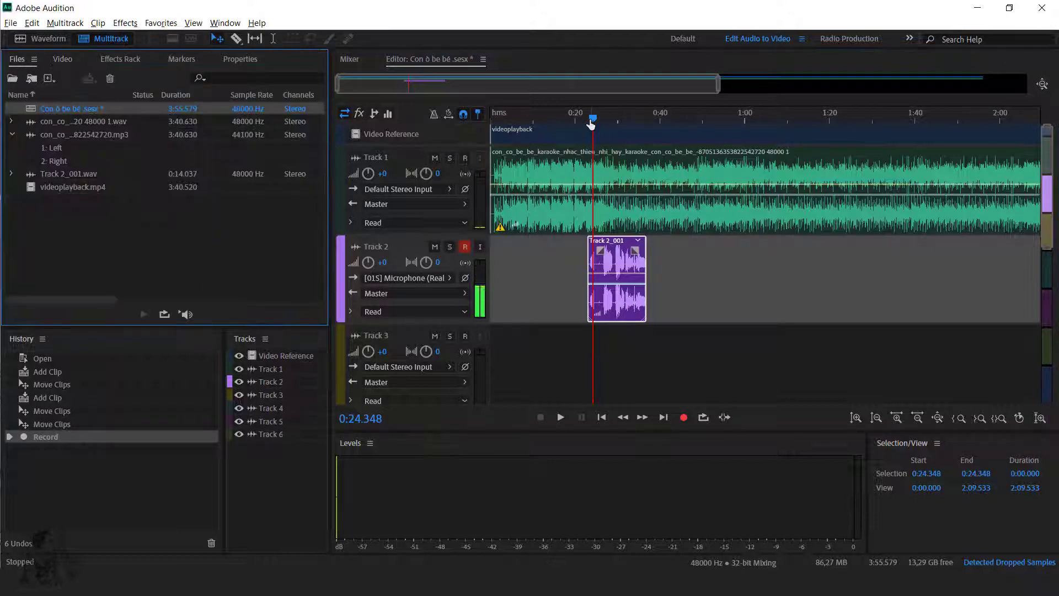
drag(593, 122, 588, 118)
key(space)
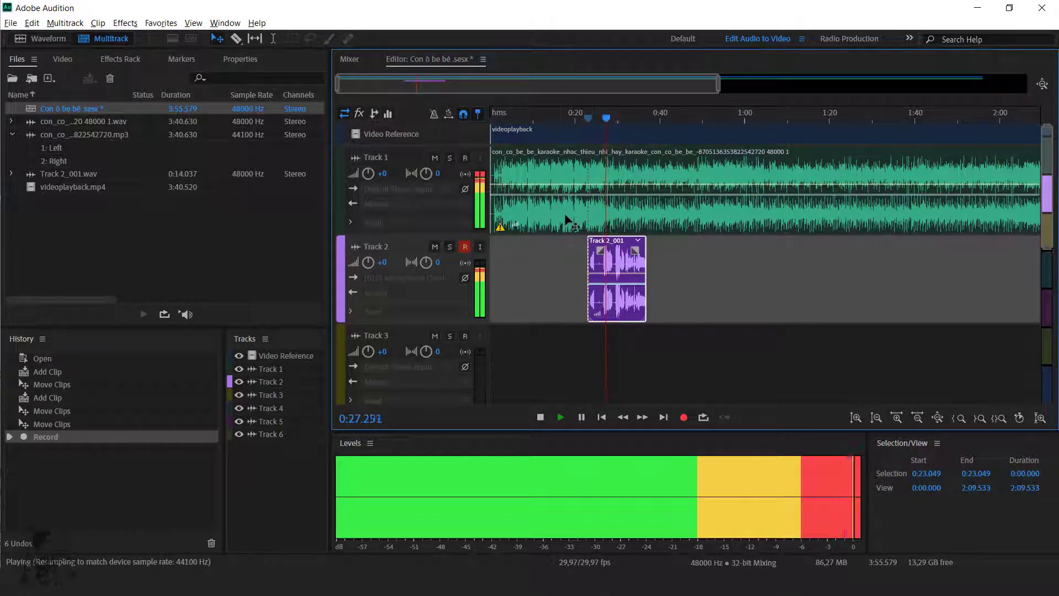
key(space)
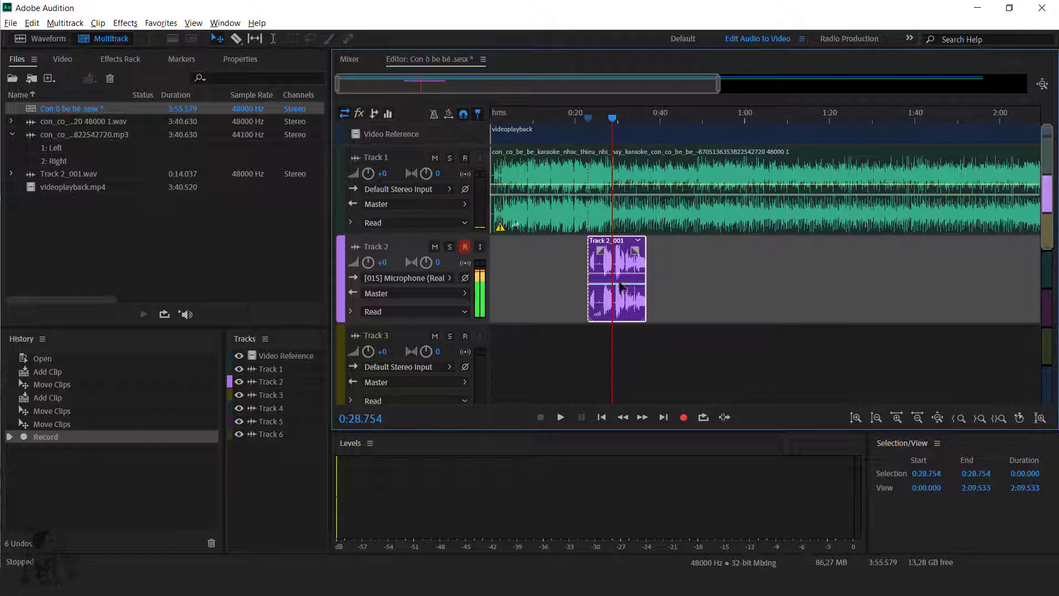
mouse_move(612, 124)
mouse_down()
mouse_move(598, 123)
mouse_move(629, 123)
mouse_move(618, 132)
mouse_up()
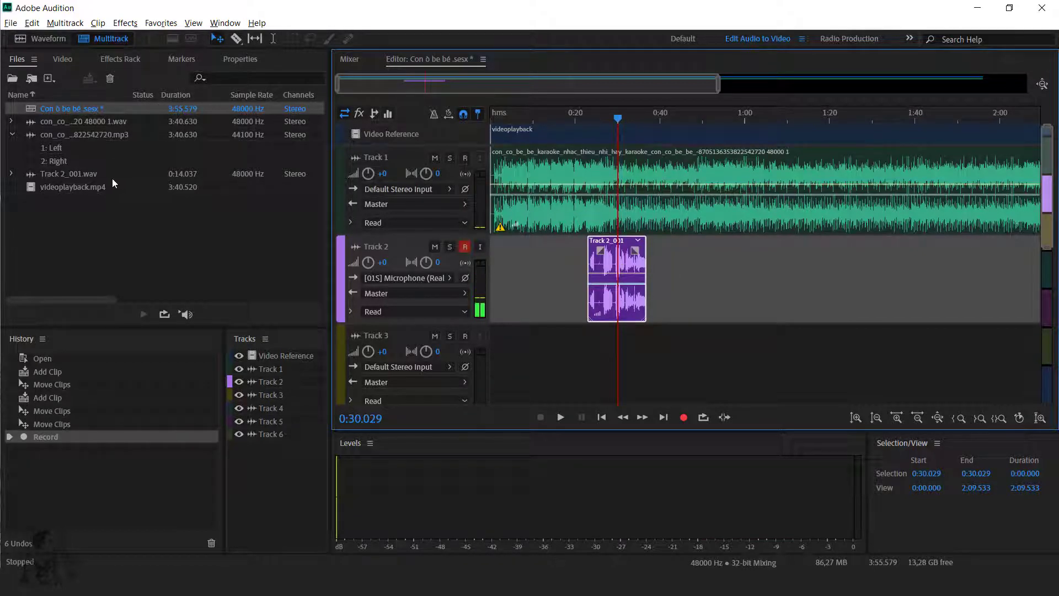
Step: Open Track 2_001.wav for waveform editing, and lower the volume of the background noise in the gaps at about 6 s and 2 to 3.6 s
double_click(50, 175)
click(642, 204)
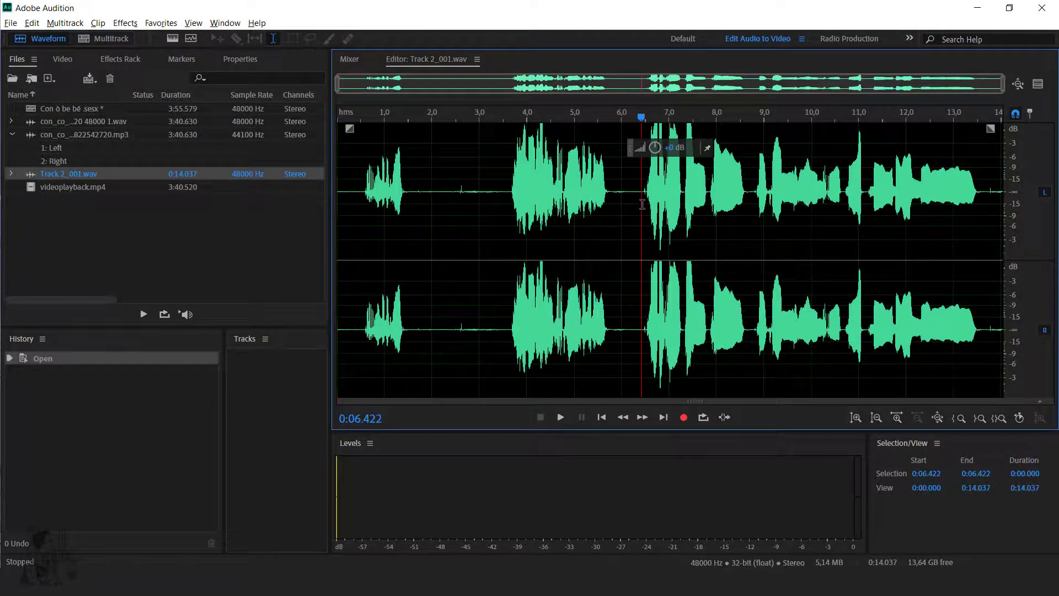
scroll(625, 211, up, 3)
drag(600, 209, 552, 207)
drag(618, 204, 618, 205)
click(810, 212)
scroll(859, 215, down, 4)
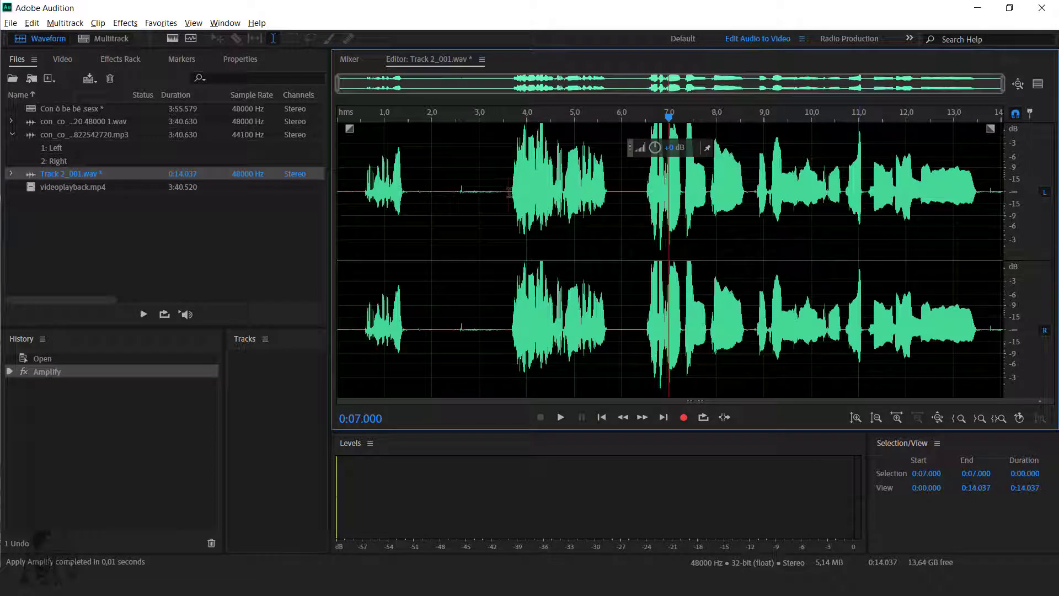
drag(508, 192, 433, 203)
click(716, 240)
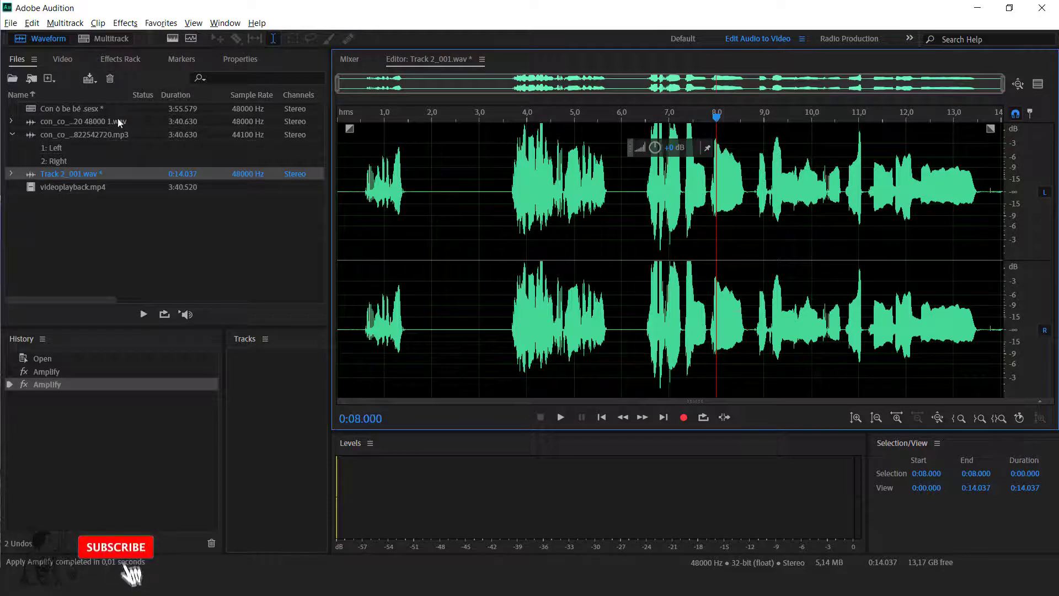
Step: Return to the multitrack session, and examine the vocal clip's waveform on Track 2 up close
double_click(70, 109)
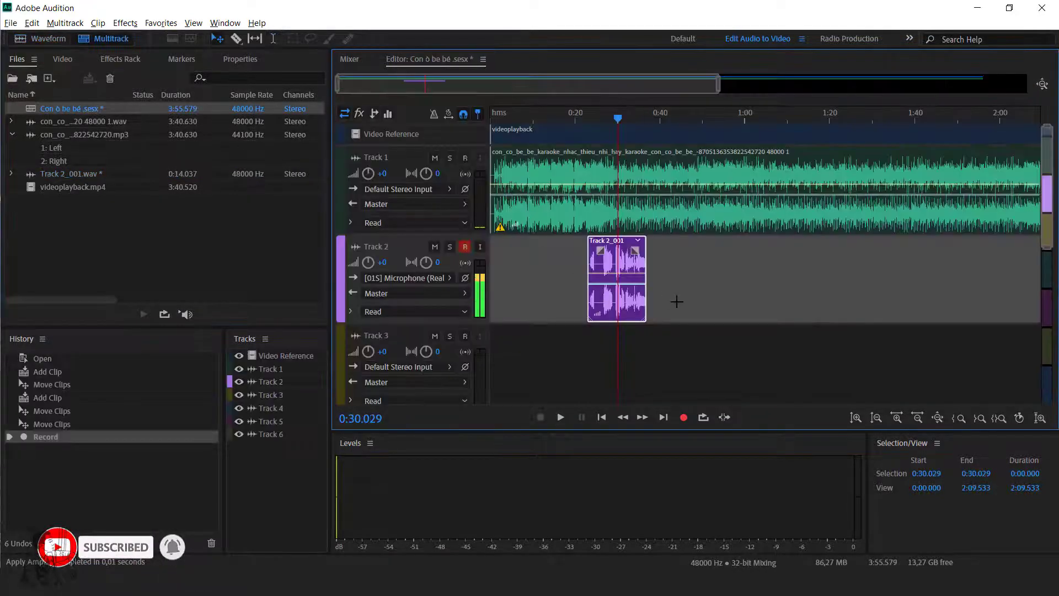
scroll(627, 284, up, 10)
scroll(627, 285, down, 6)
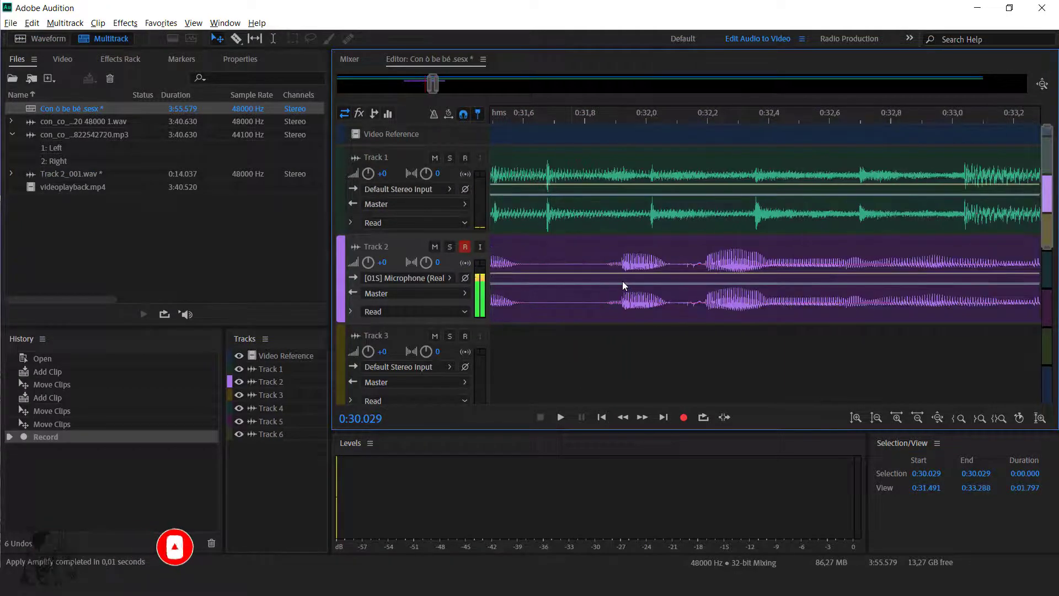
click(510, 274)
scroll(510, 275, up, 6)
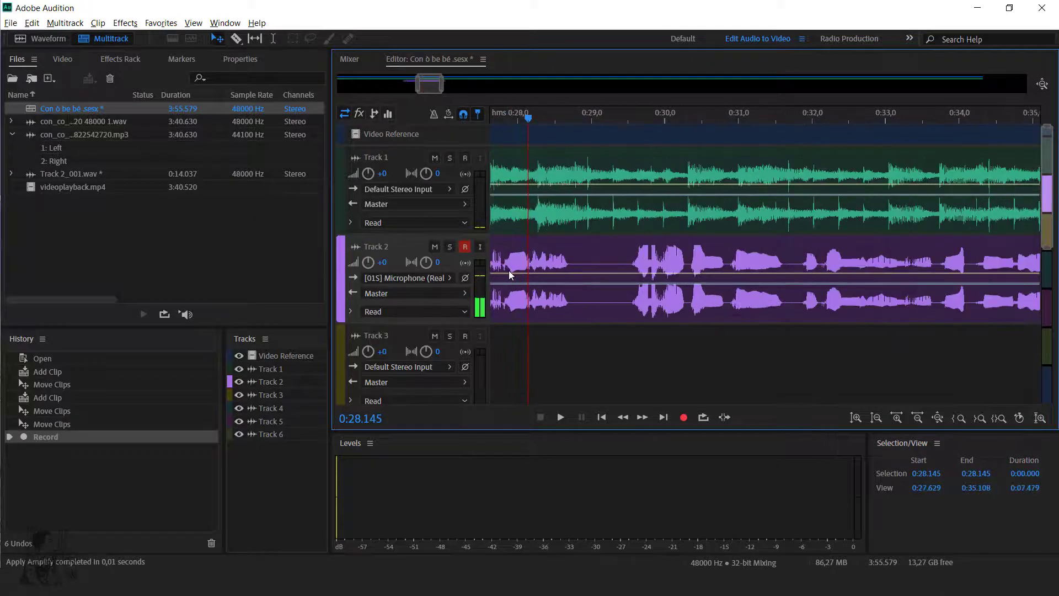
scroll(519, 278, up, 4)
scroll(832, 281, down, 10)
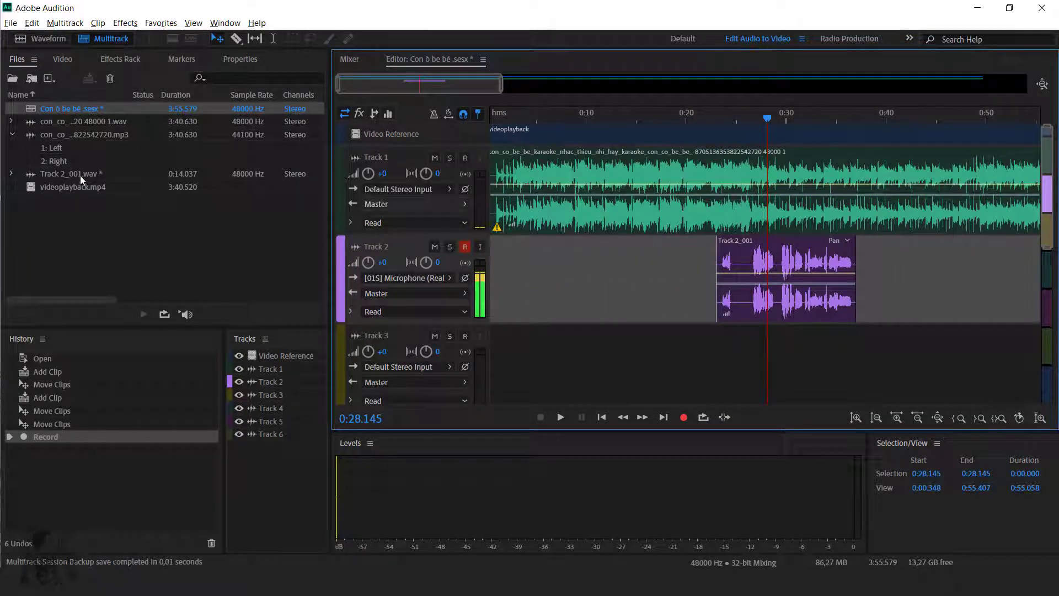
Step: Select the whole waveform of Track 2_001.wav, and raise its volume
double_click(43, 174)
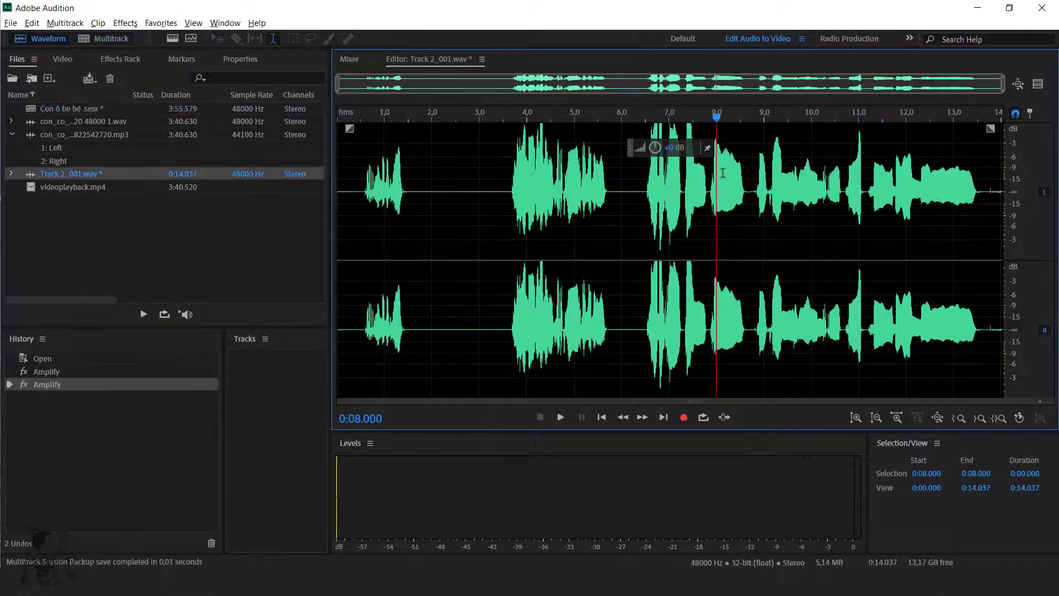
key(ctrl+a)
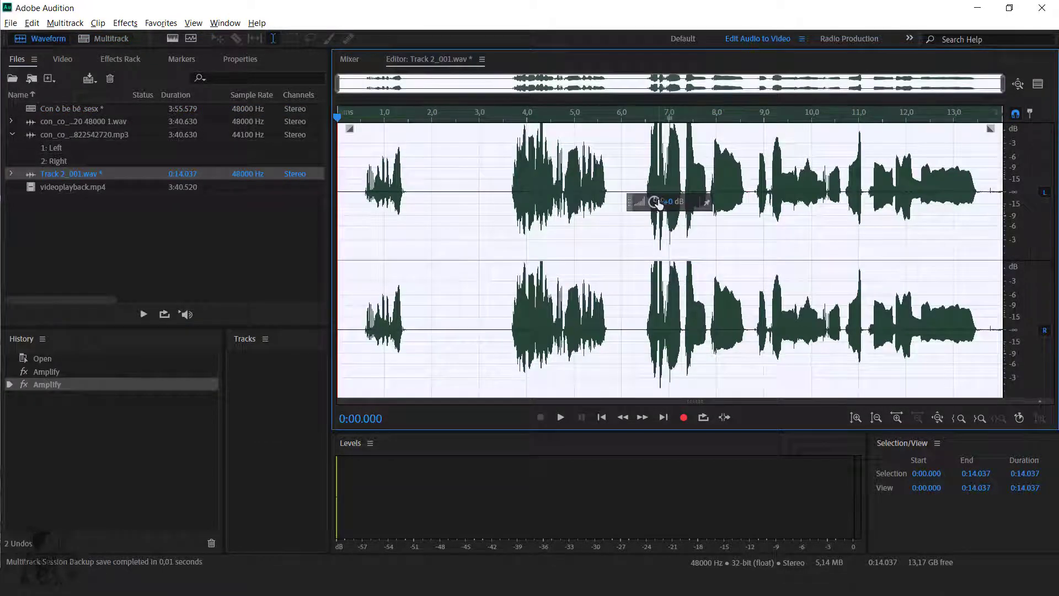
scroll(655, 202, up, 5)
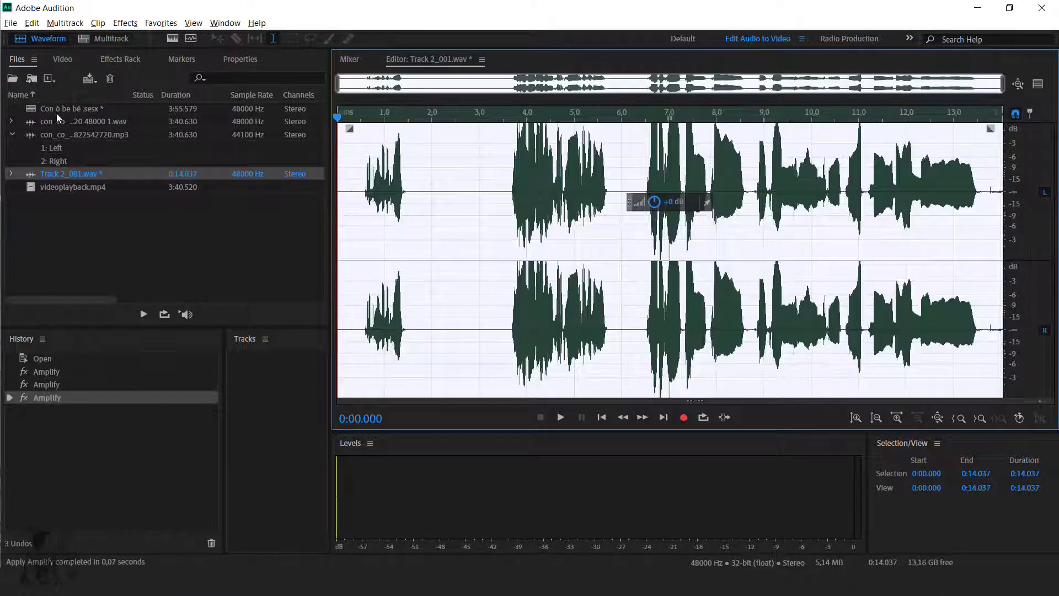
Step: Go back to the multitrack session, and play the vocal with the karaoke from about 0:30
double_click(58, 110)
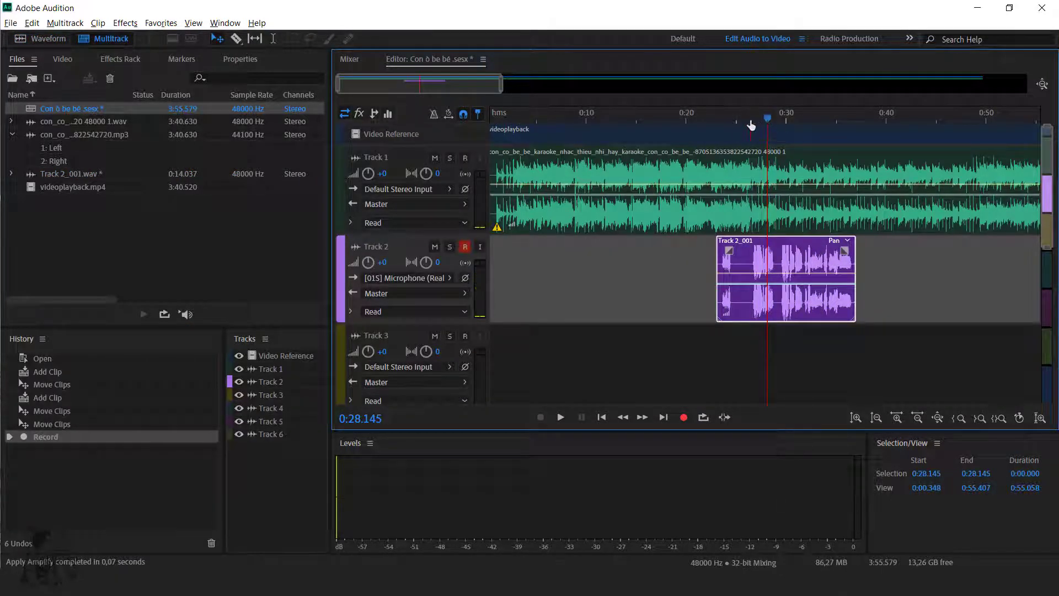
drag(751, 125, 787, 122)
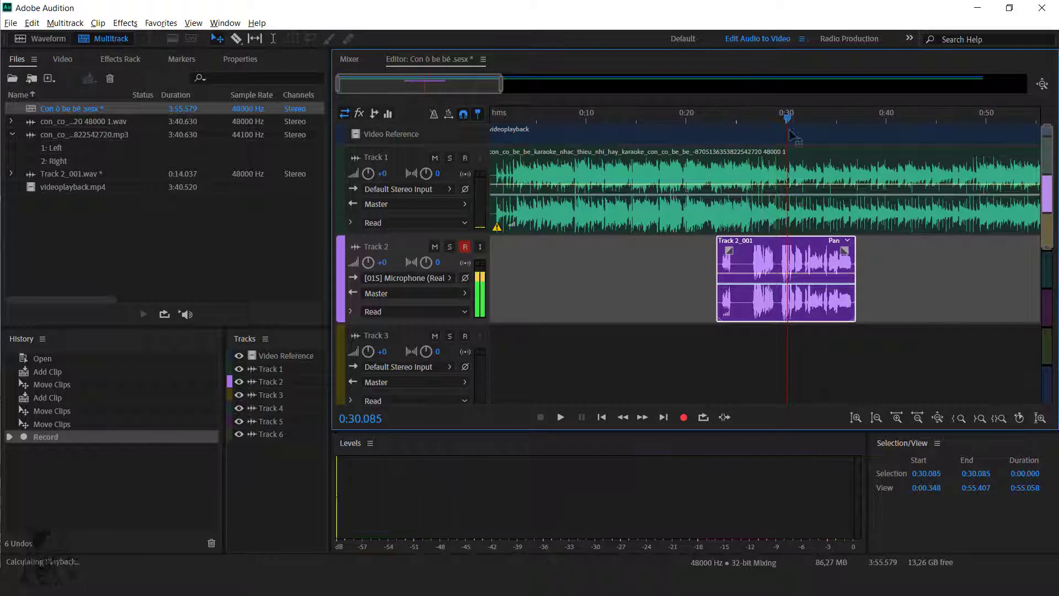
key(space)
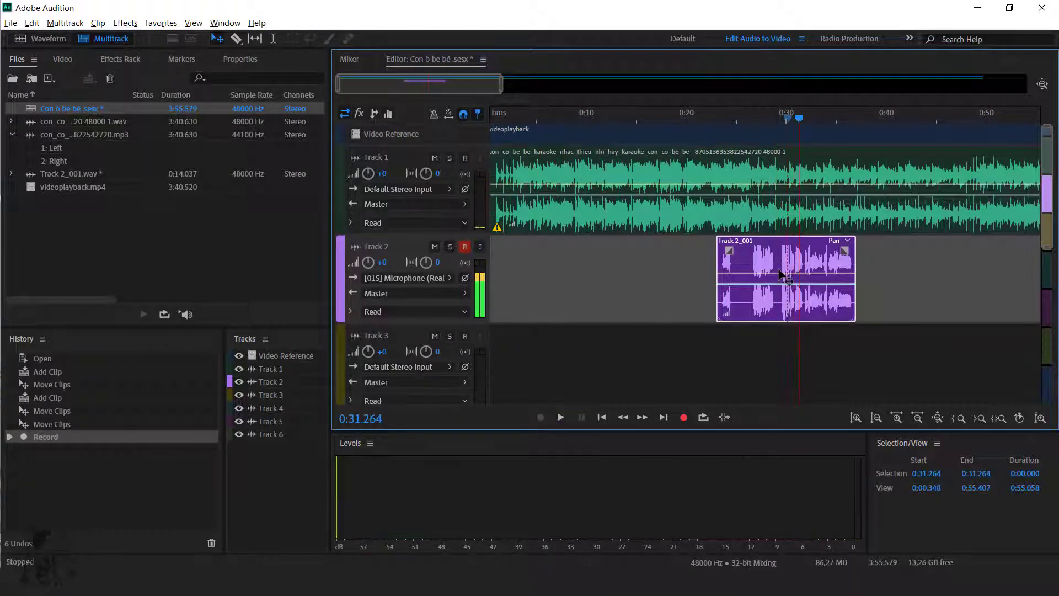
click(125, 22)
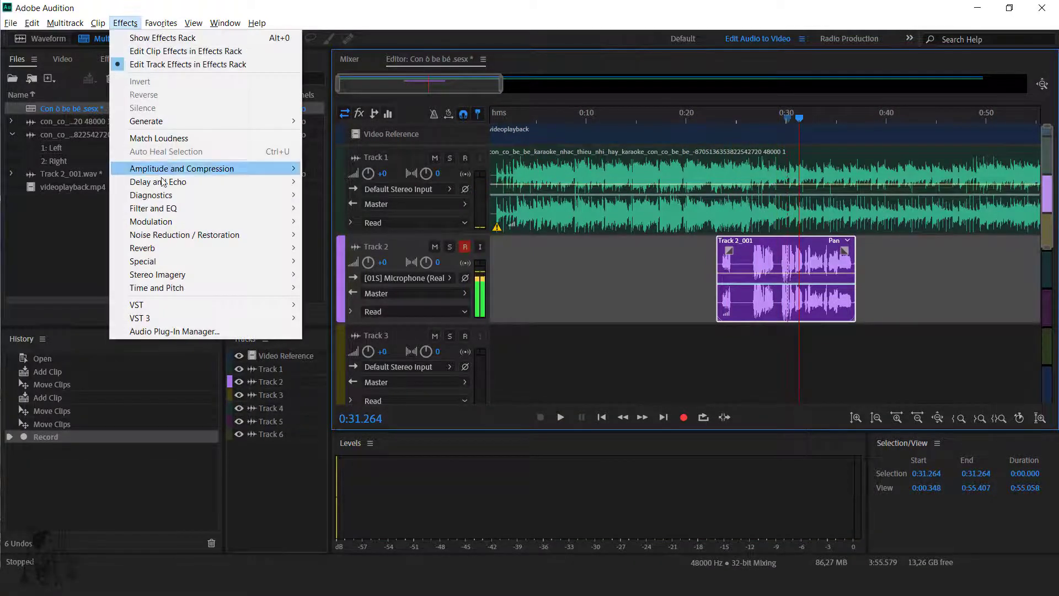
mouse_move(230, 288)
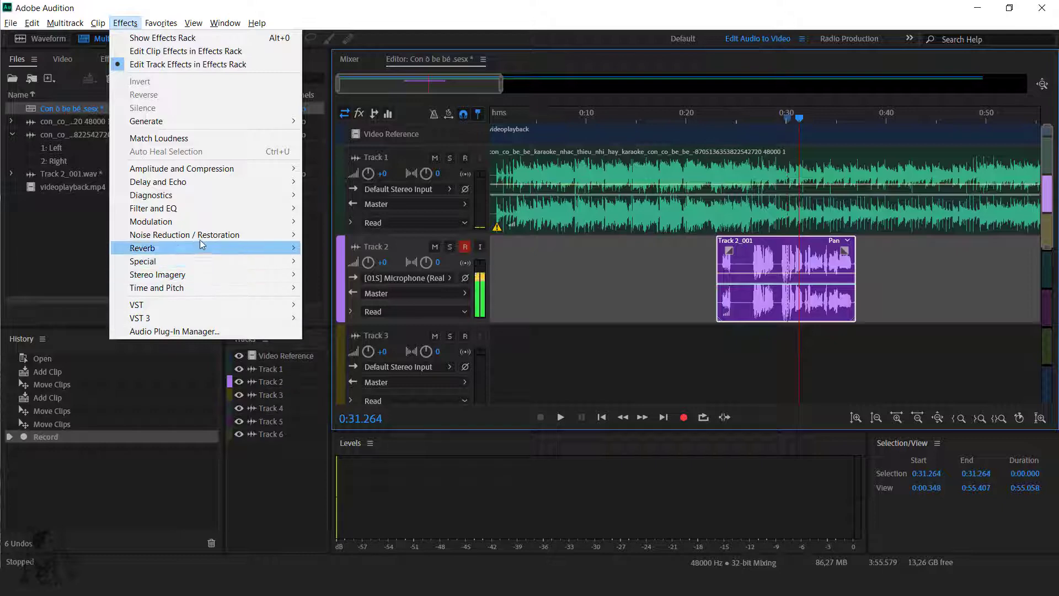
click(881, 262)
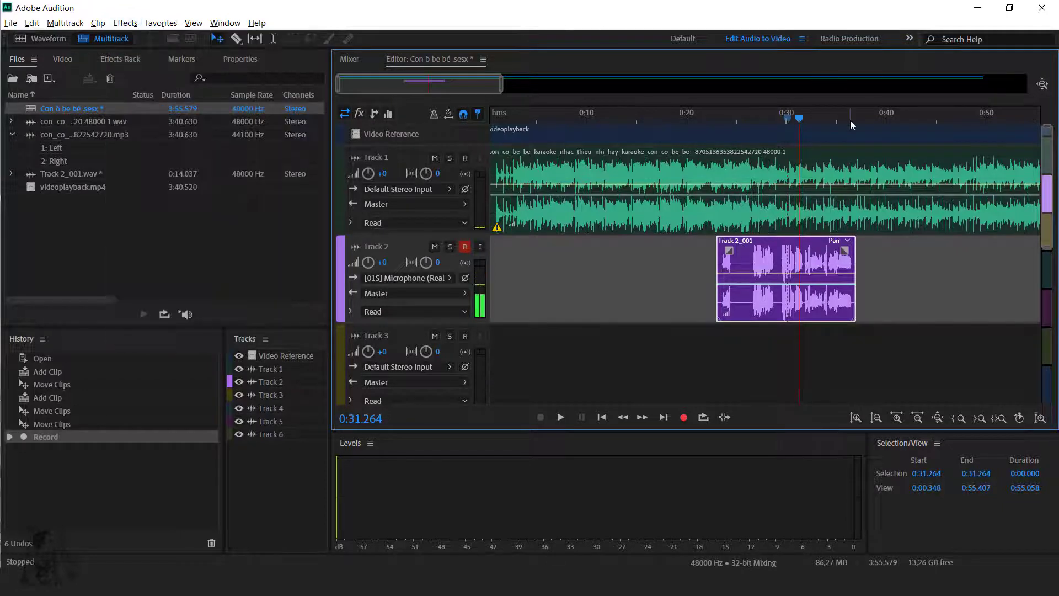
click(881, 263)
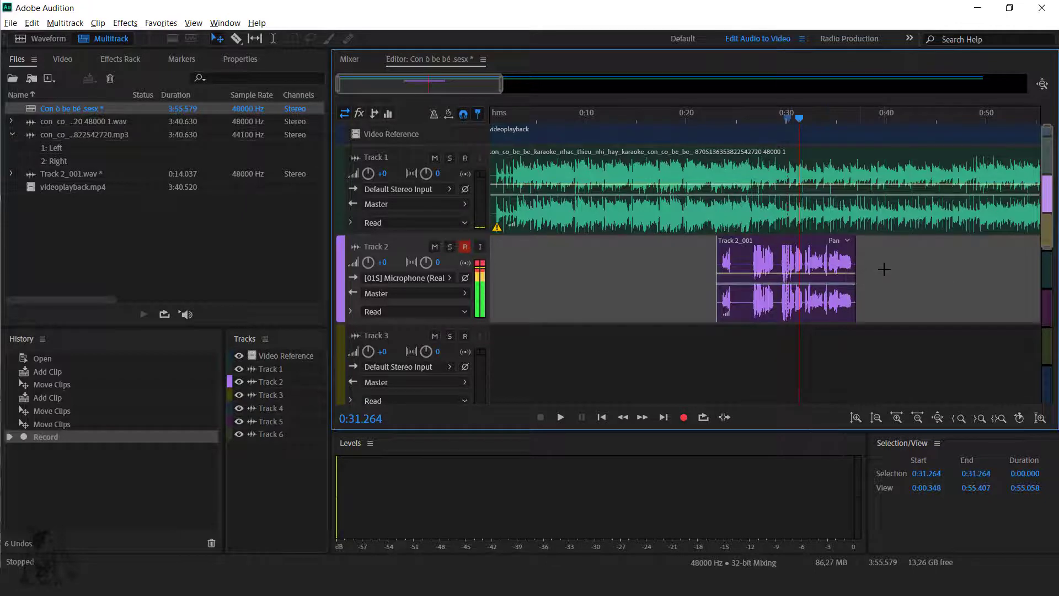
click(10, 25)
mouse_move(61, 252)
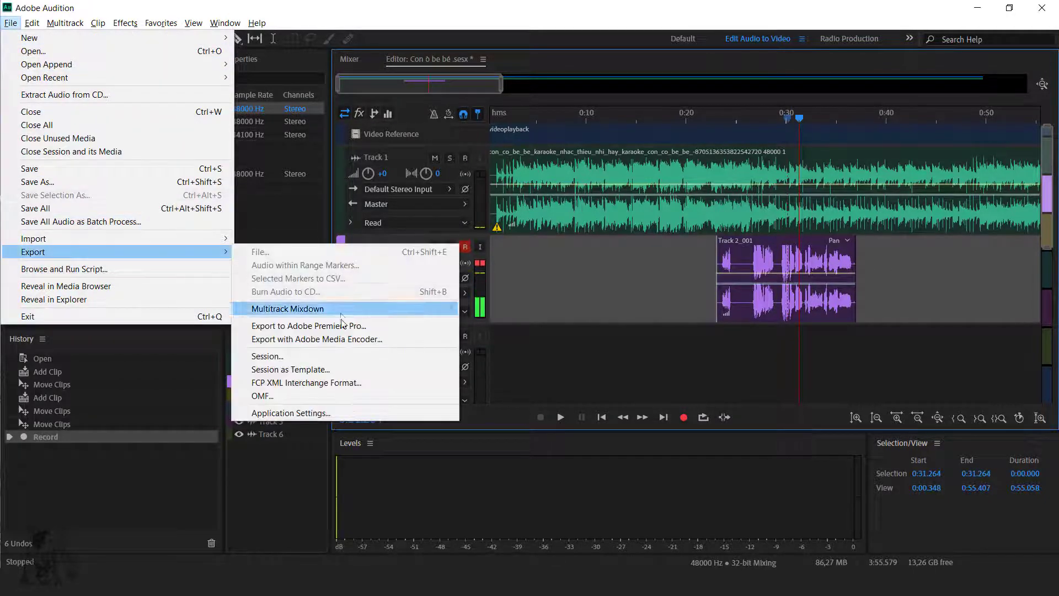
click(633, 272)
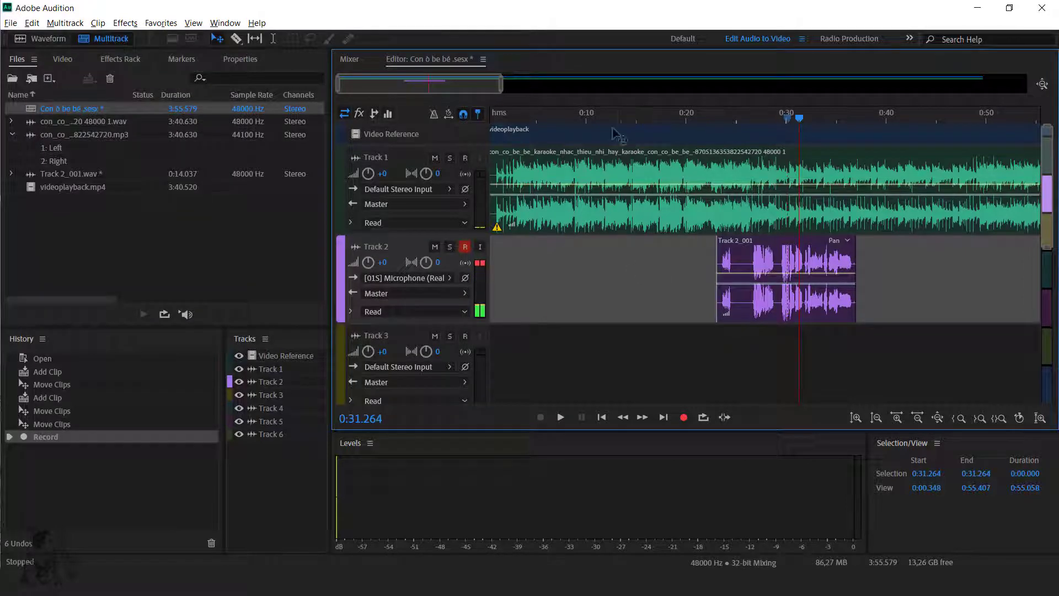
click(606, 115)
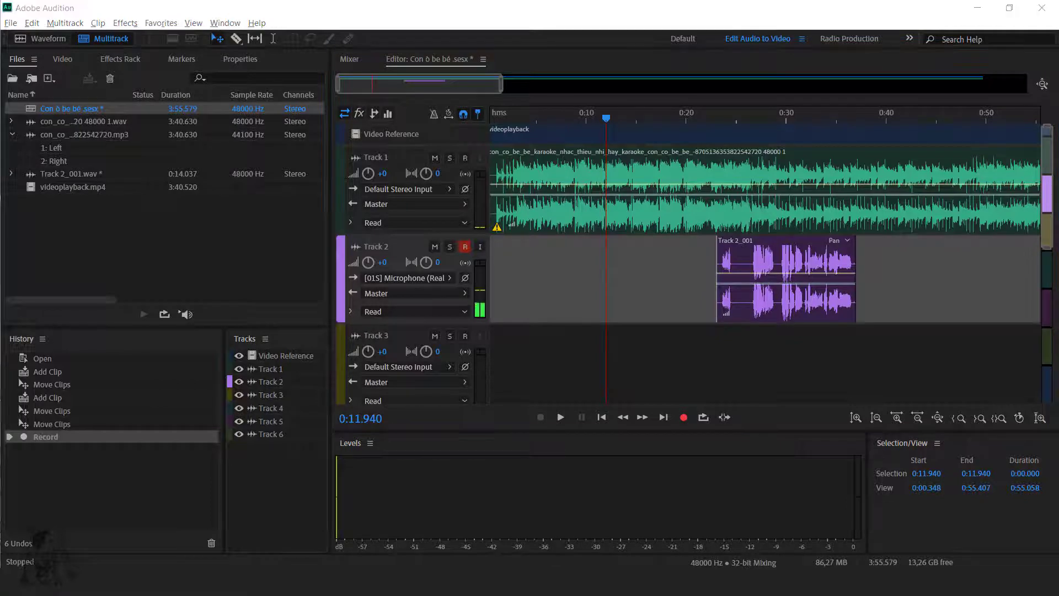
Step: Open the Export Multitrack Mixdown settings for the entire session
click(11, 23)
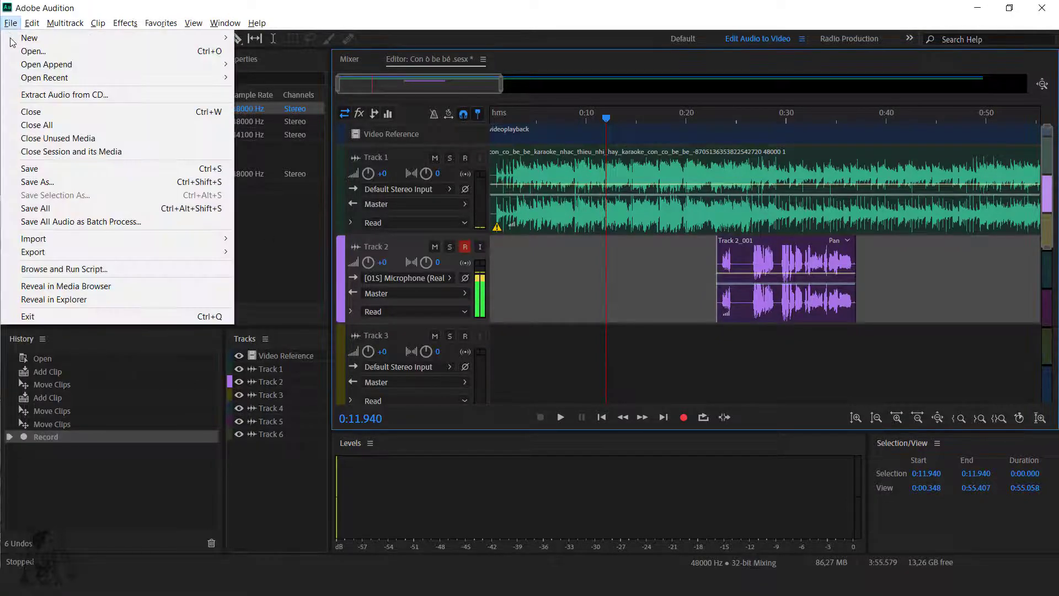
mouse_move(118, 250)
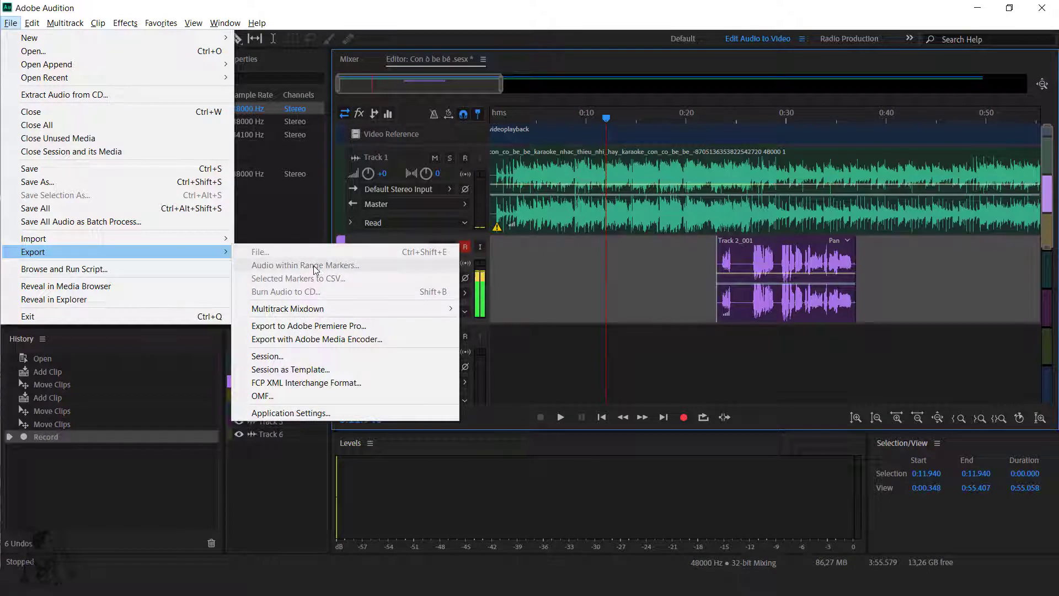
mouse_move(348, 310)
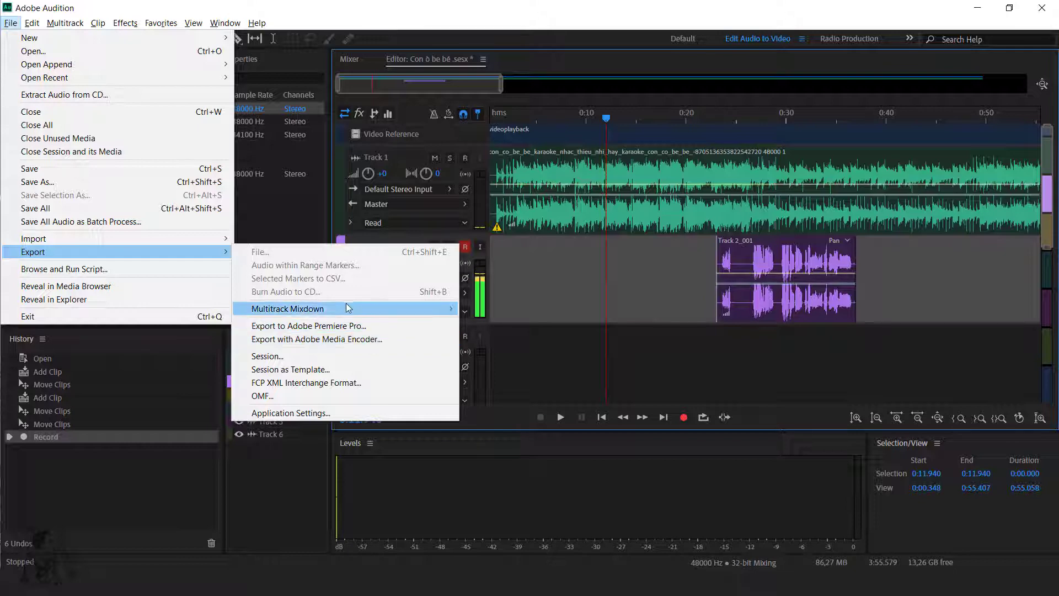
click(494, 327)
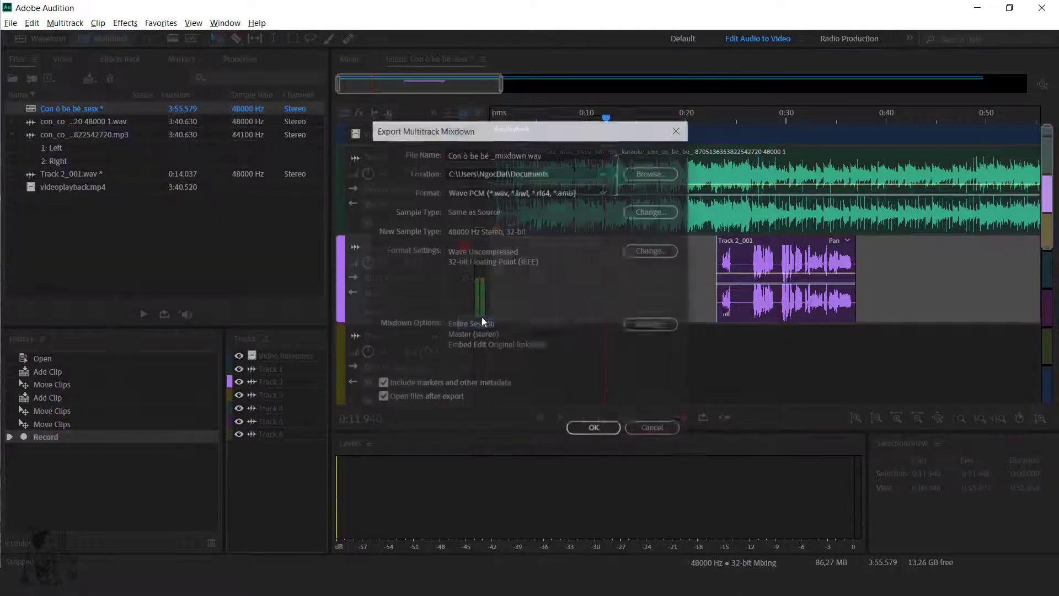
drag(574, 133, 597, 130)
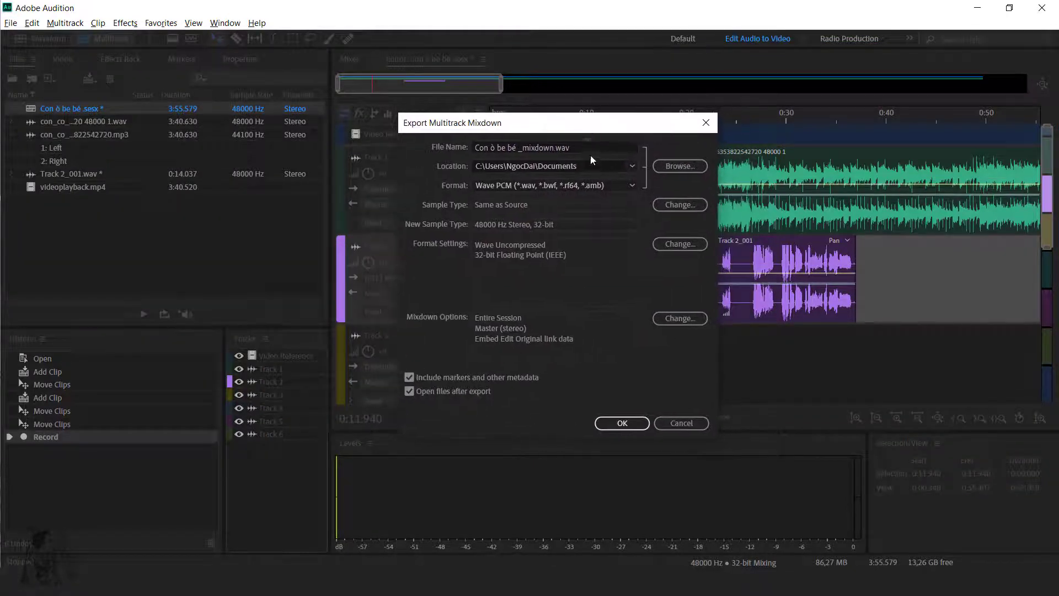
Step: Set the mixdown's export format to MP3 Audio (*.mp3), keeping the file name Con ò be bé _mixdown
click(594, 149)
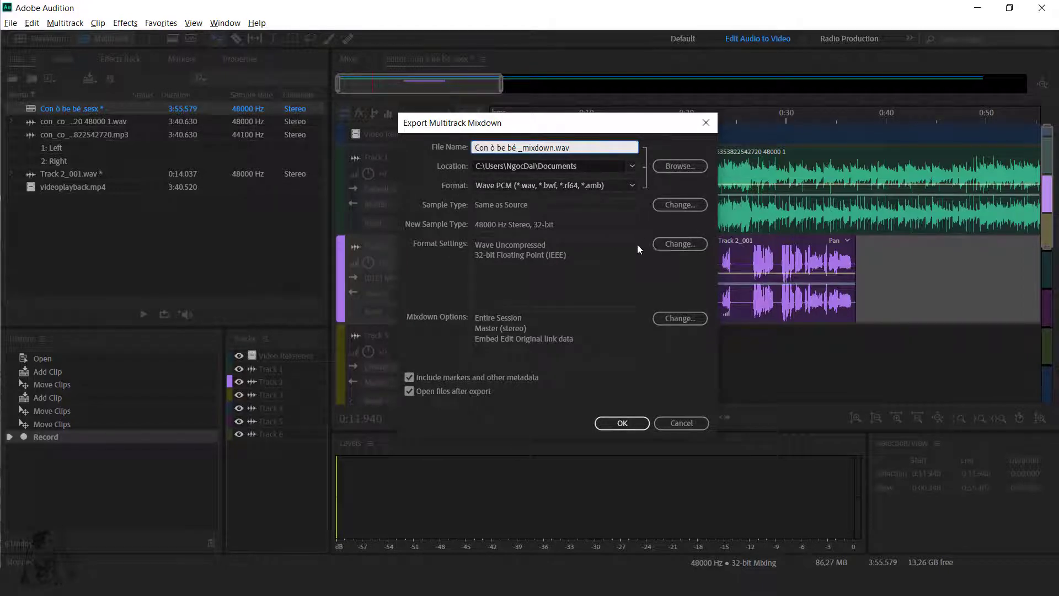
click(613, 166)
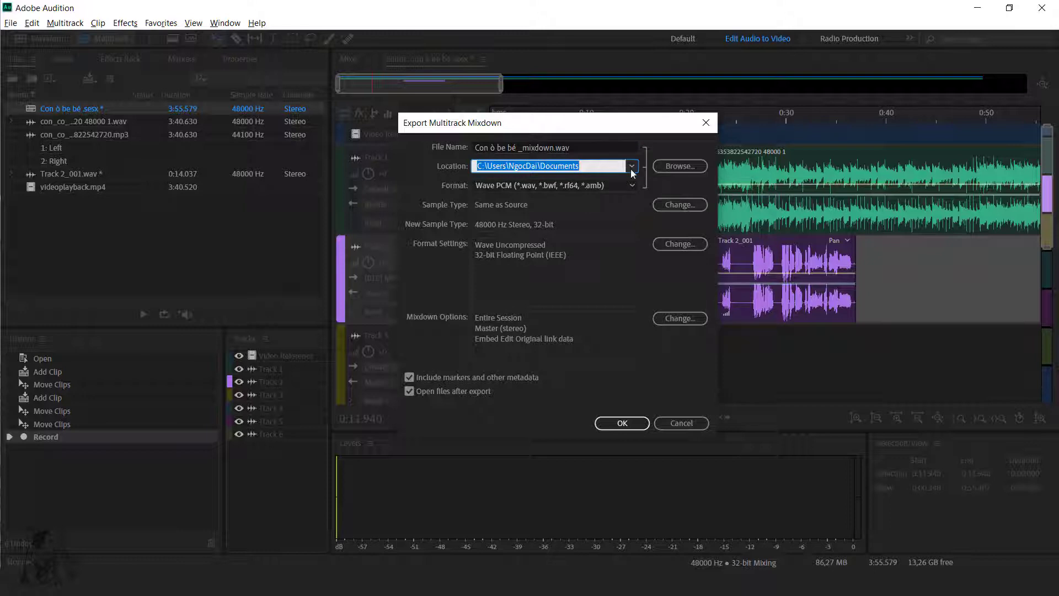
click(632, 171)
click(634, 181)
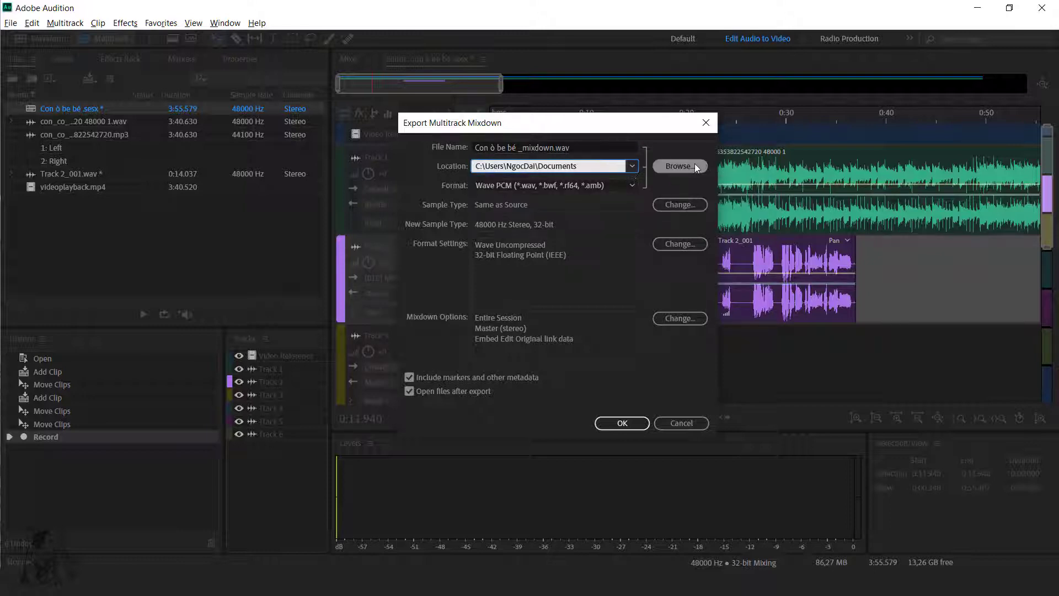
click(632, 185)
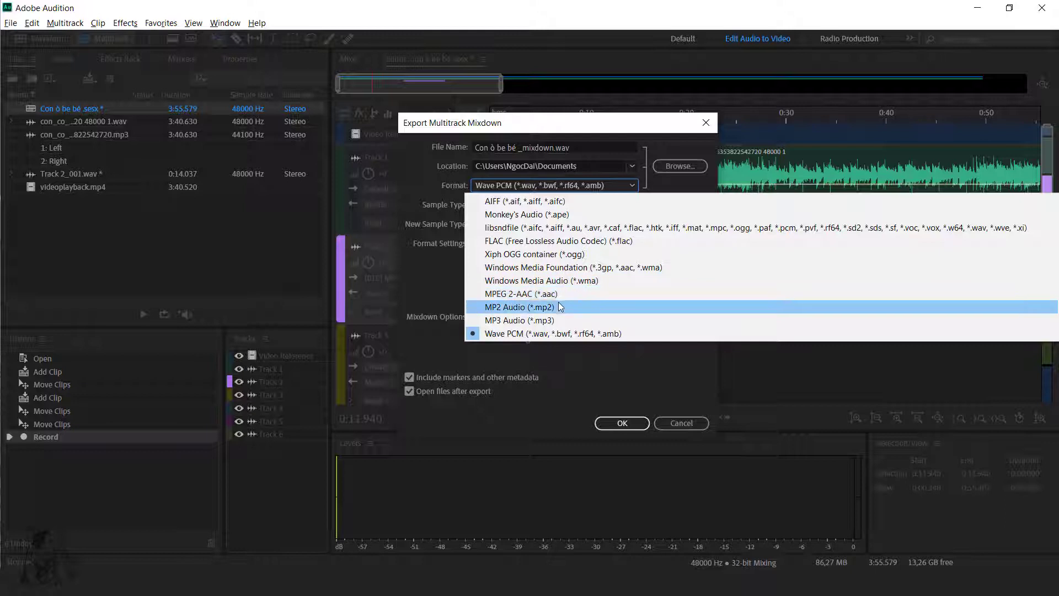
click(537, 320)
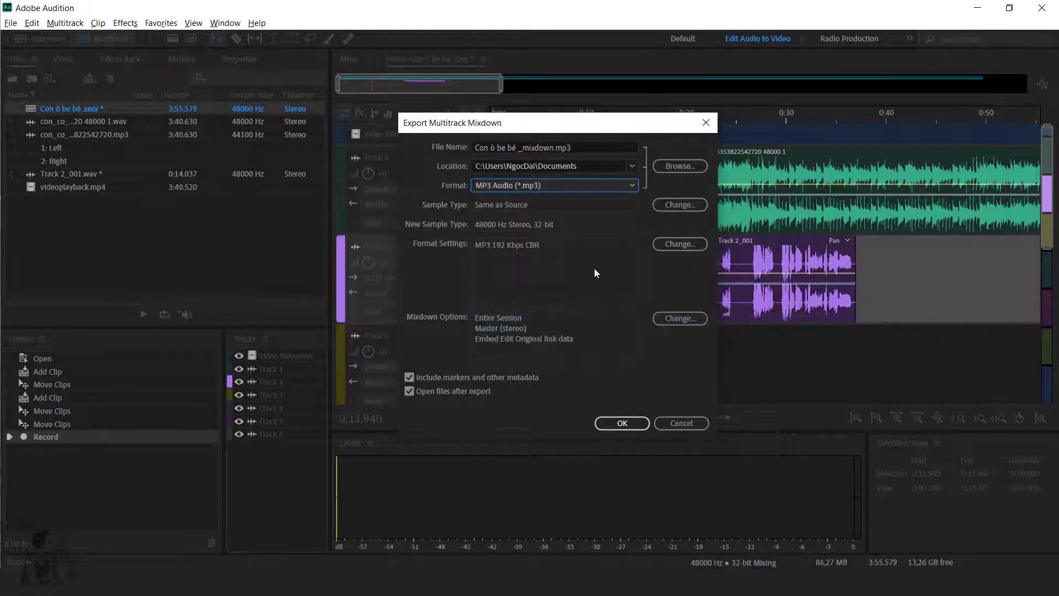
Step: Examine the available MP3 bitrates and the mixdown source options for the export
click(690, 243)
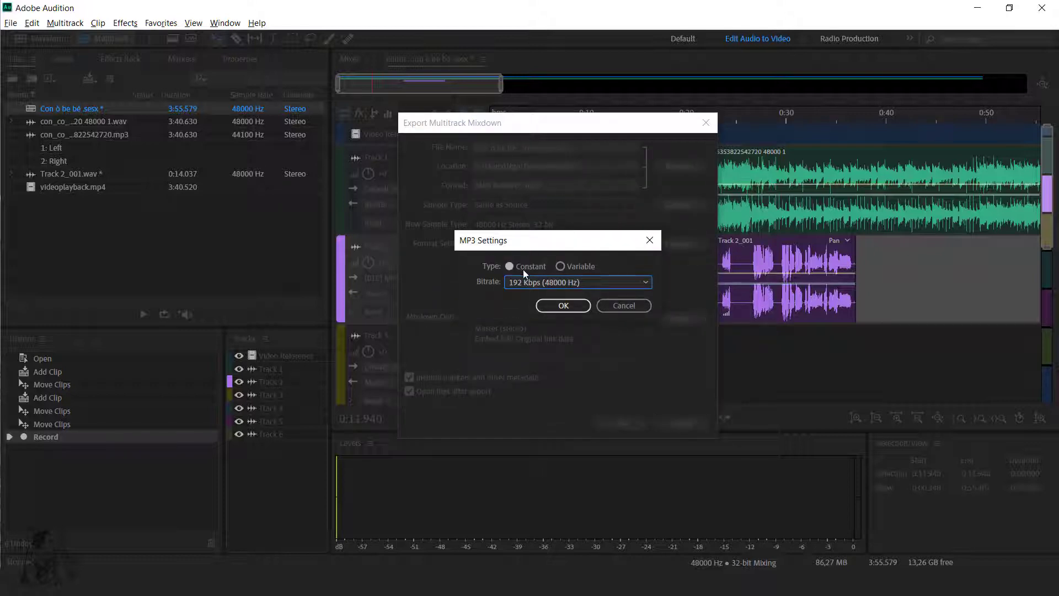
click(546, 284)
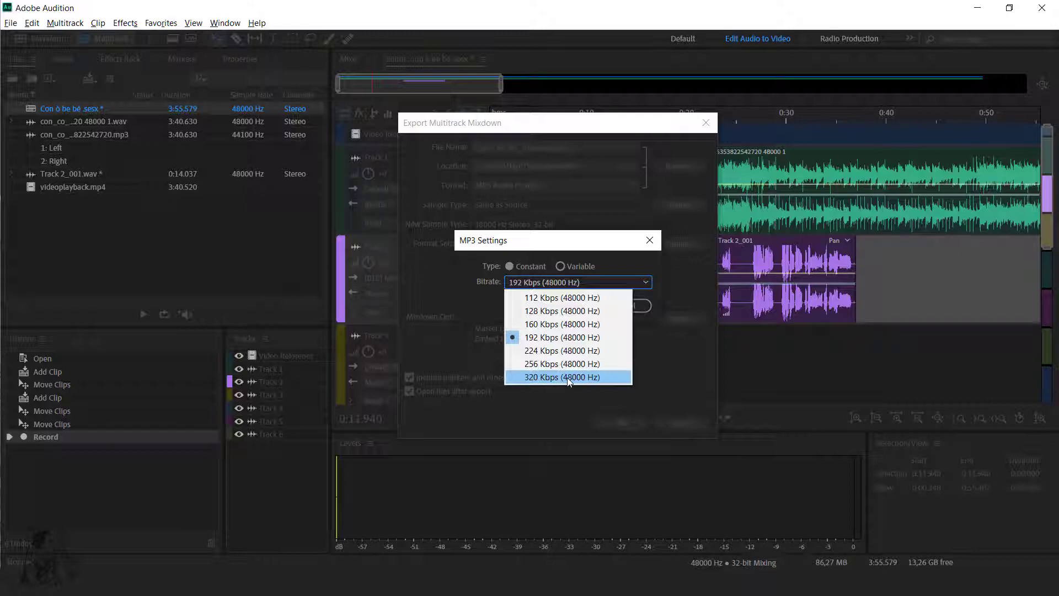
click(586, 245)
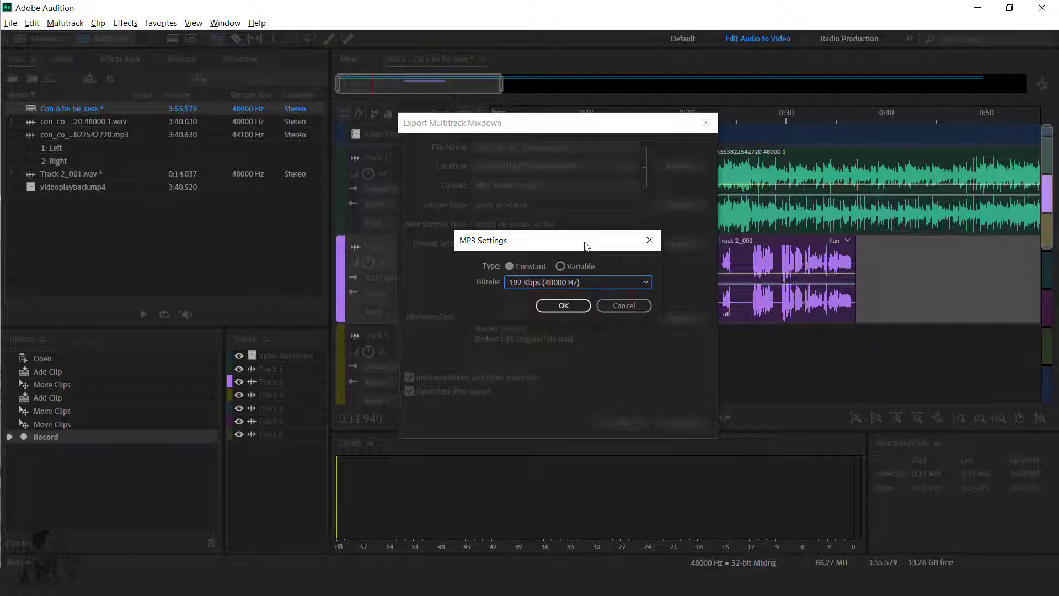
click(532, 283)
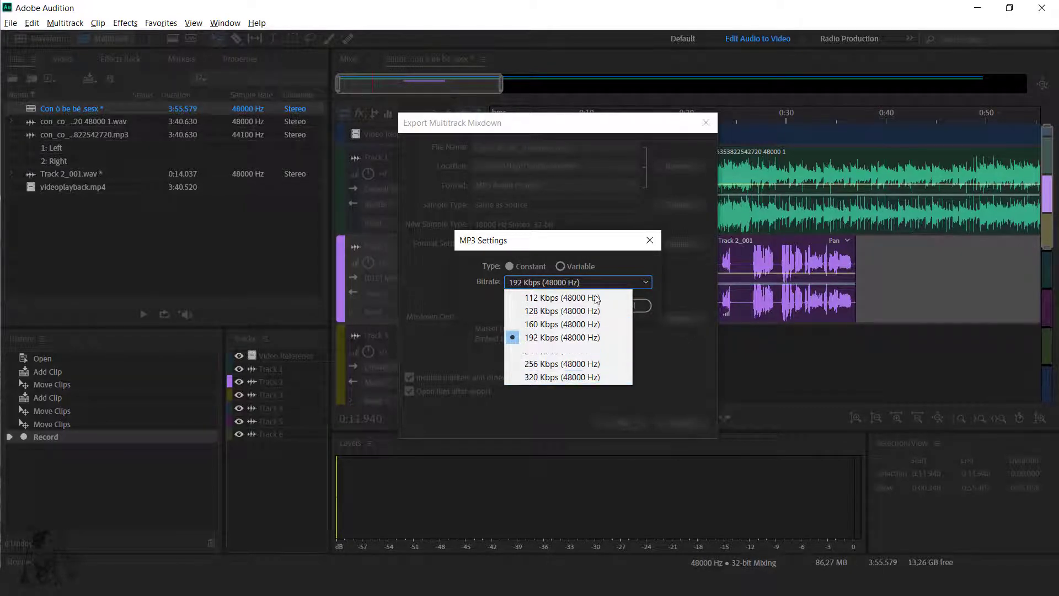
click(595, 242)
drag(566, 243, 608, 139)
click(610, 197)
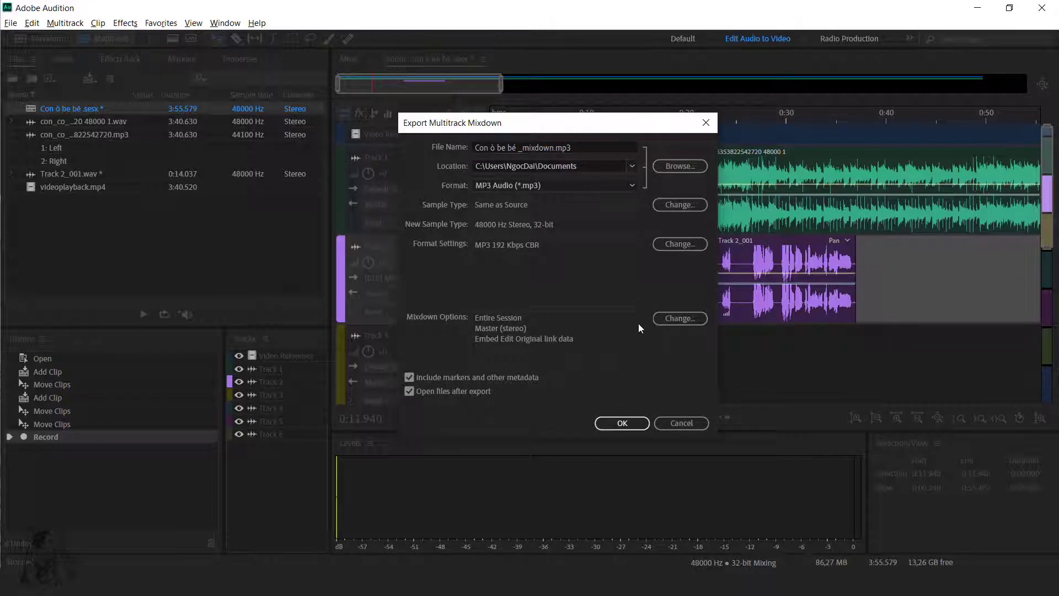
click(679, 318)
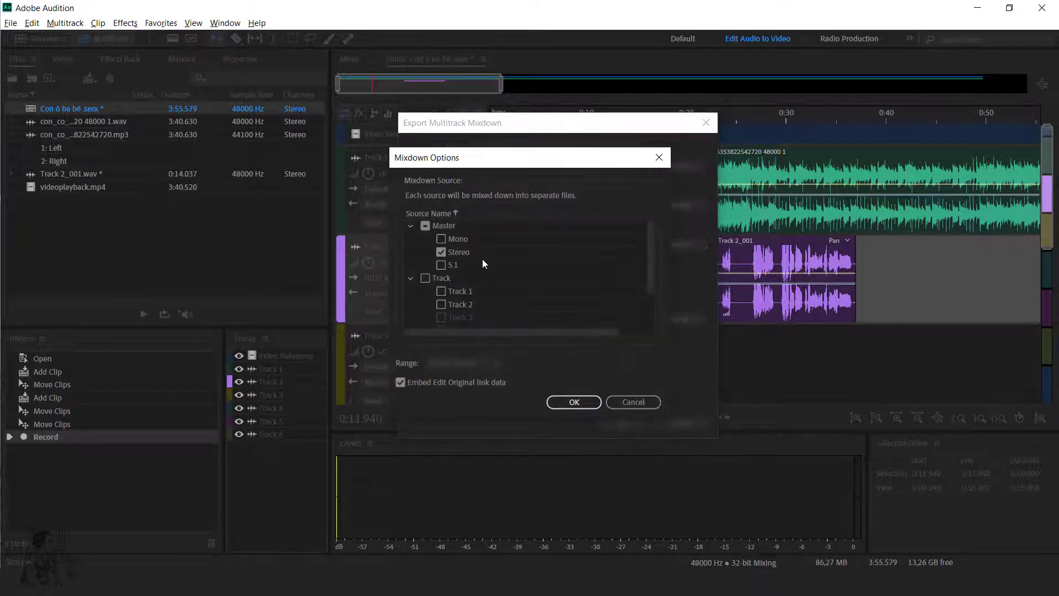
scroll(468, 252, down, 2)
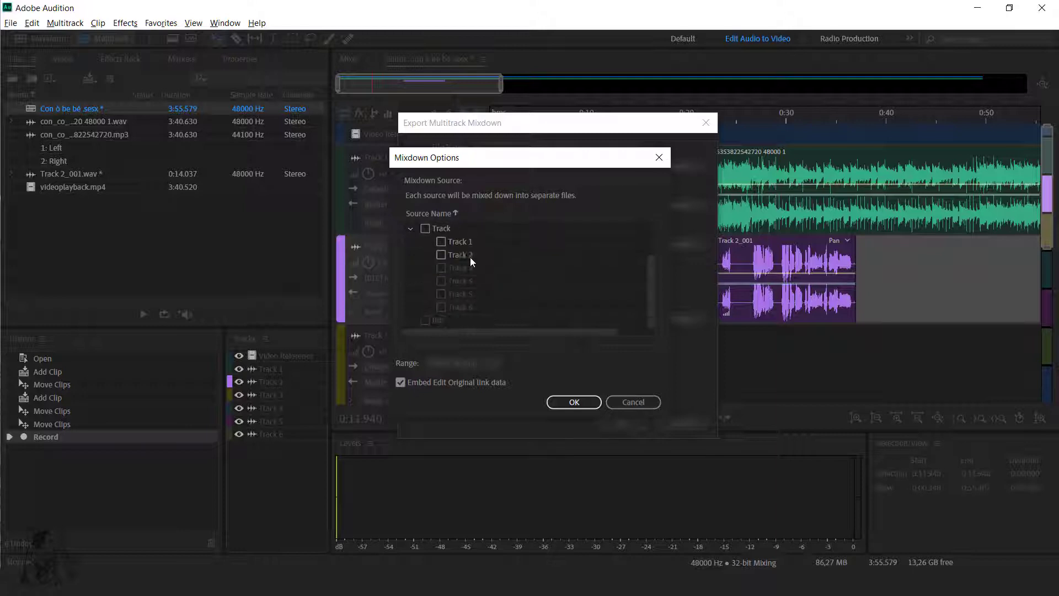
scroll(468, 270, up, 2)
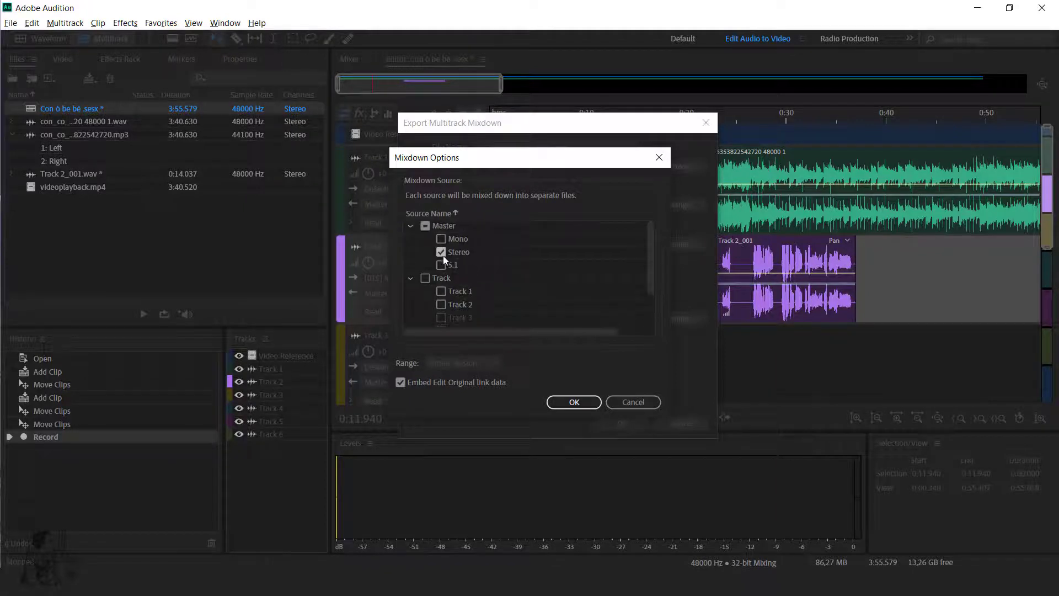
click(643, 402)
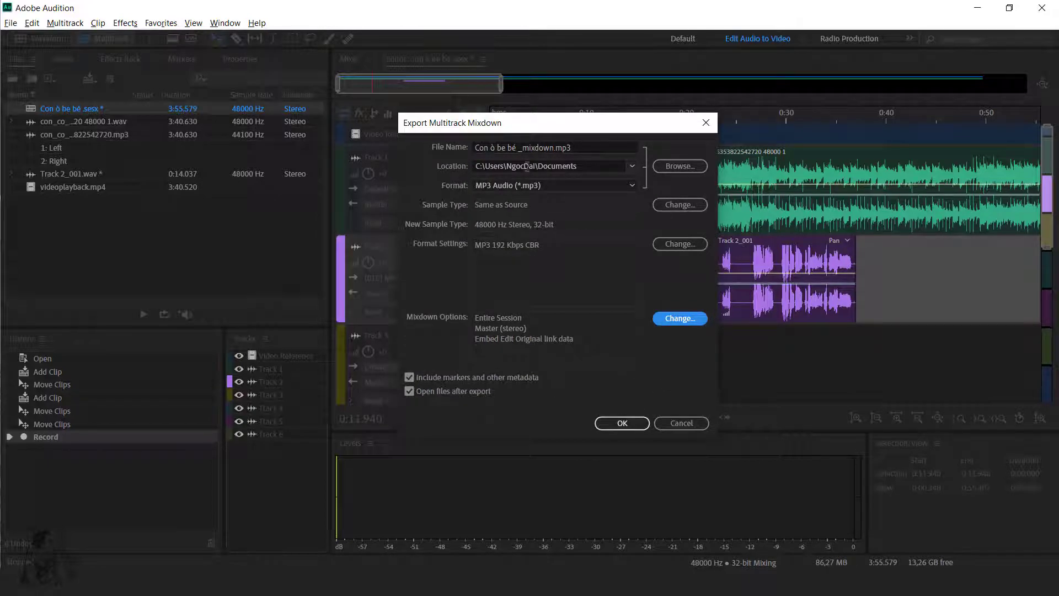
Step: Set the save location to the Audition folder on the Desktop, and export the mixdown as Con ò be bé _mixdown.mp3
click(679, 166)
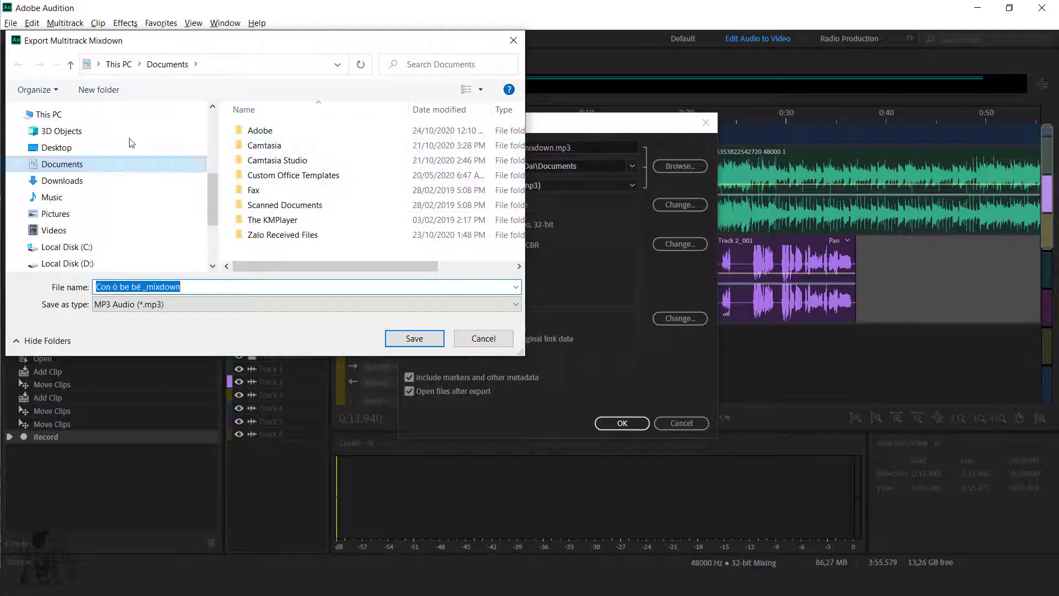
scroll(55, 135, up, 5)
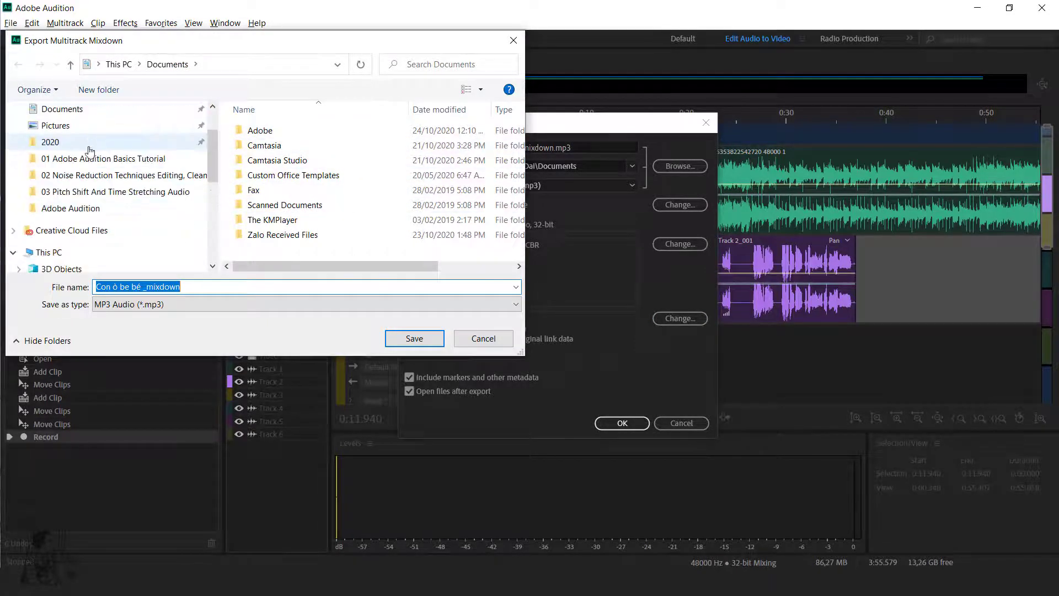
click(57, 138)
click(270, 148)
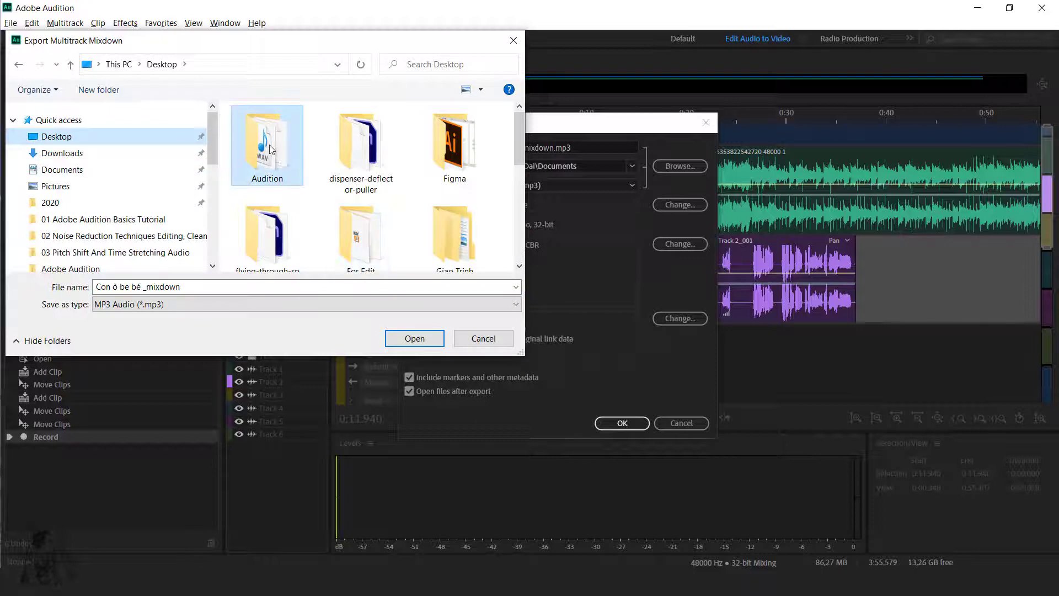
click(414, 338)
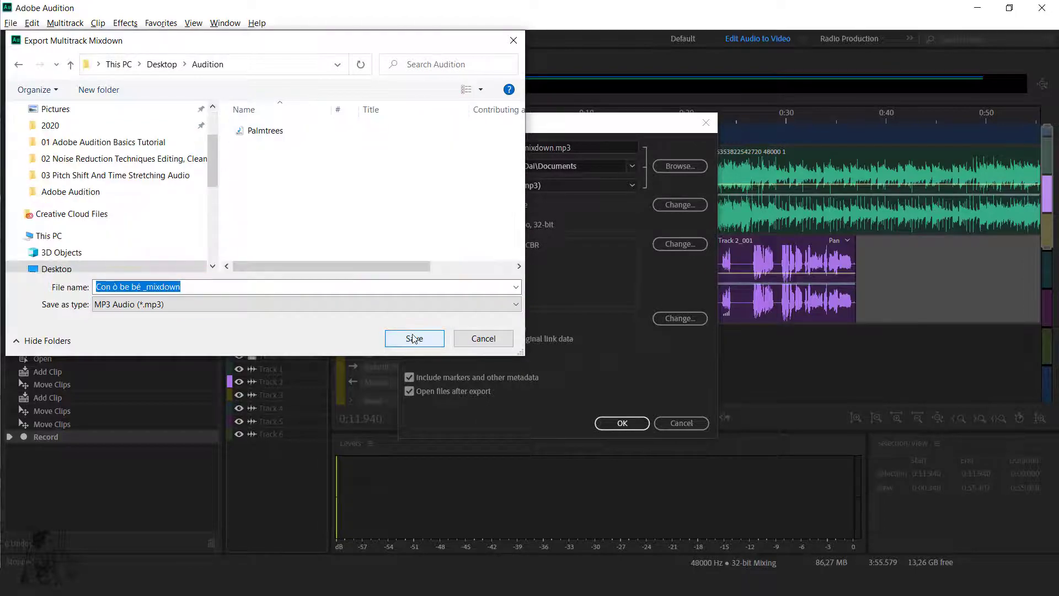
click(414, 339)
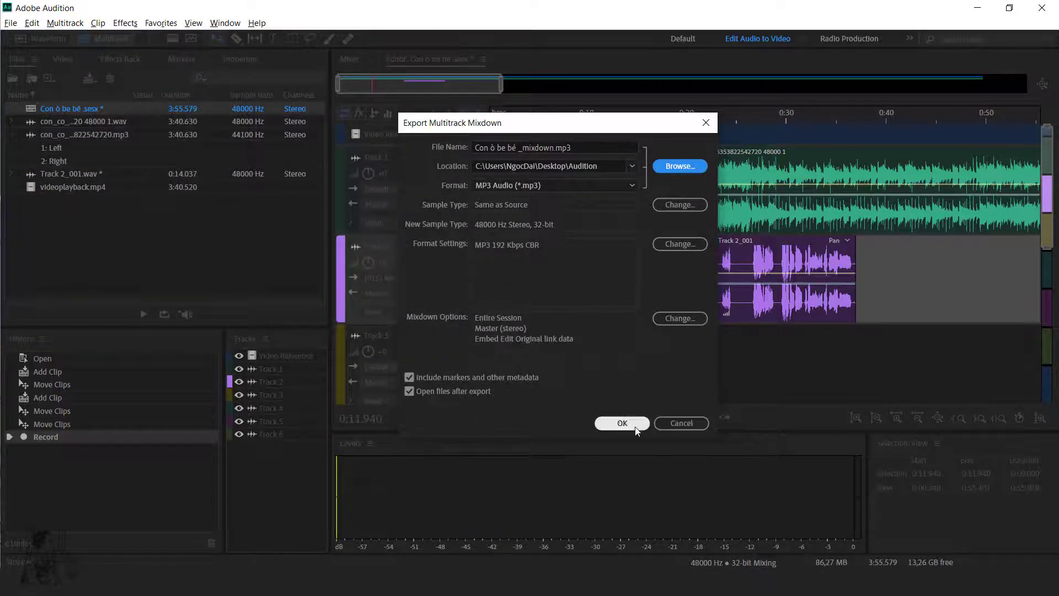
click(621, 423)
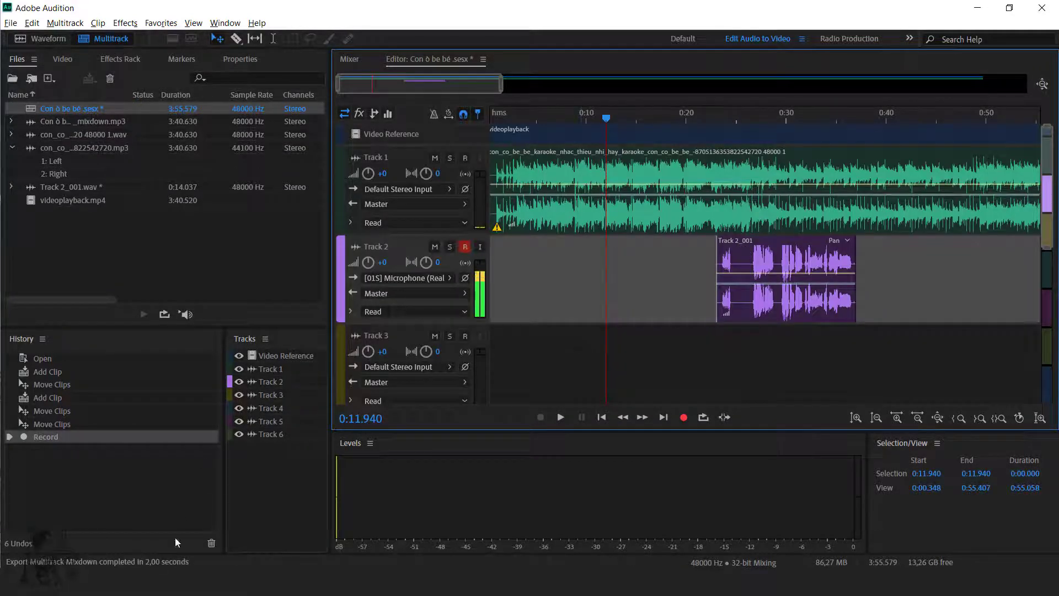
Step: Switch to File Explorer to check the exported mixdown MP3 in the Desktop's Audition folder, and return to Audition to select its imported copy
mouse_move(150, 584)
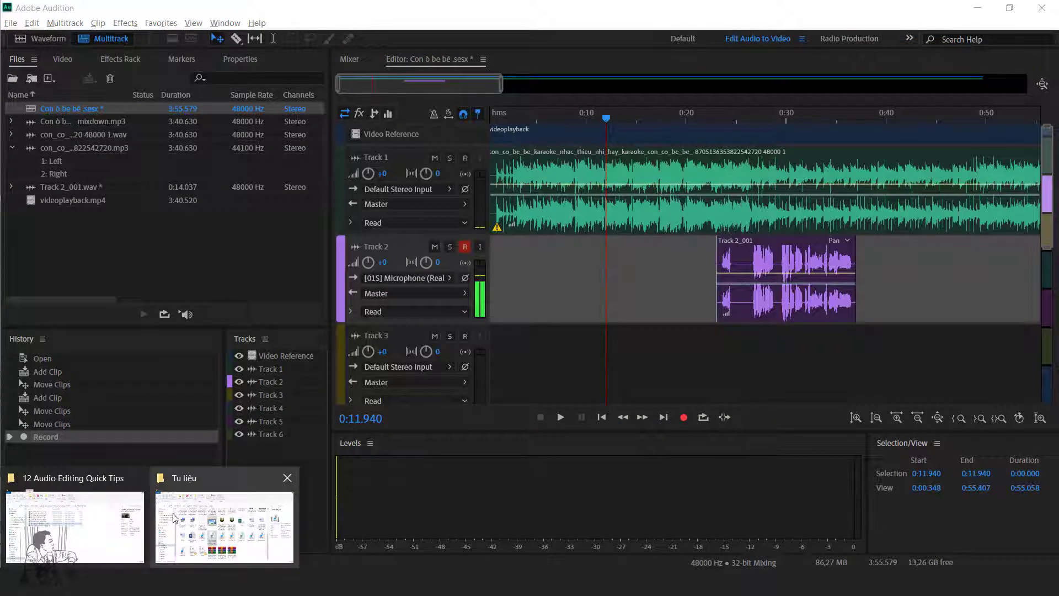
click(220, 524)
scroll(77, 198, up, 2)
click(58, 180)
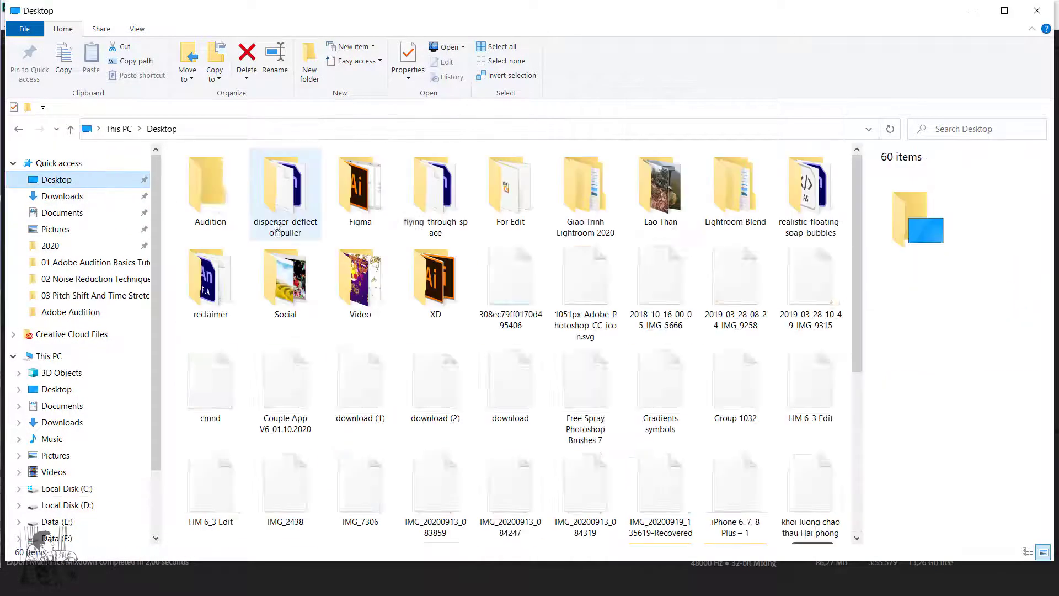
double_click(206, 177)
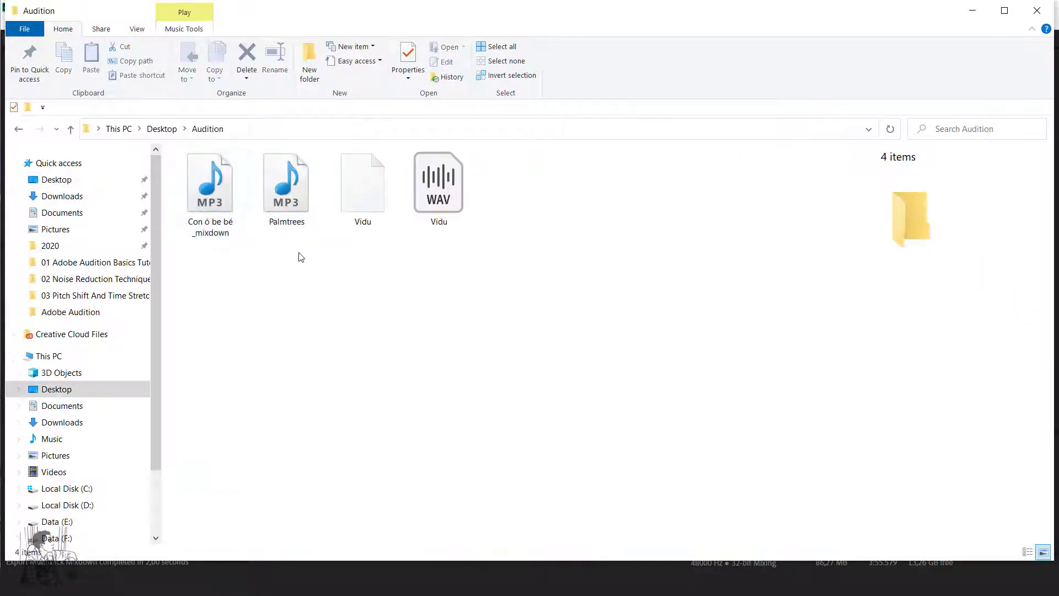
click(223, 192)
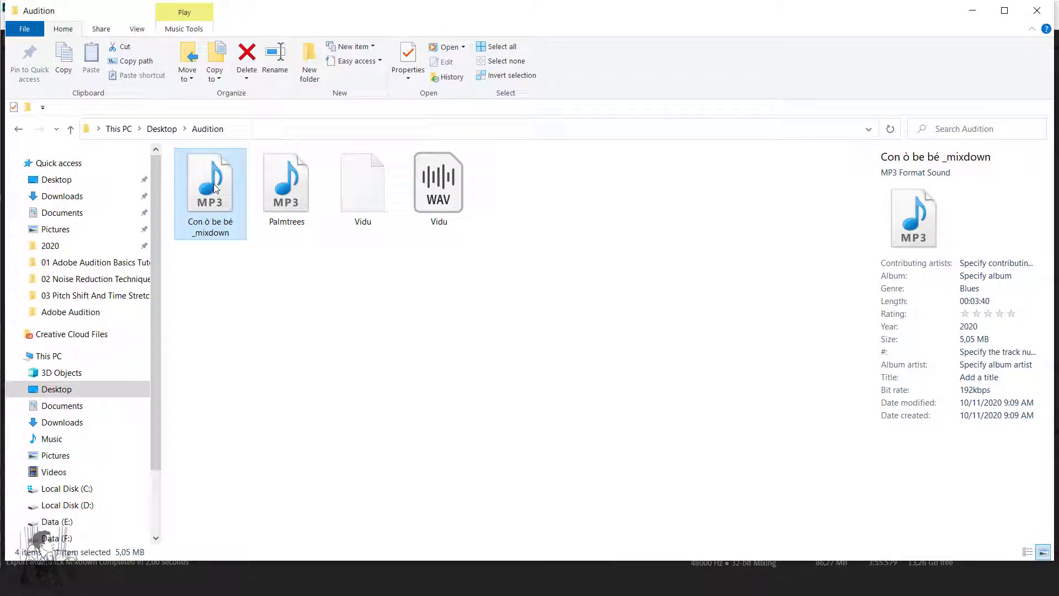
drag(215, 188, 137, 241)
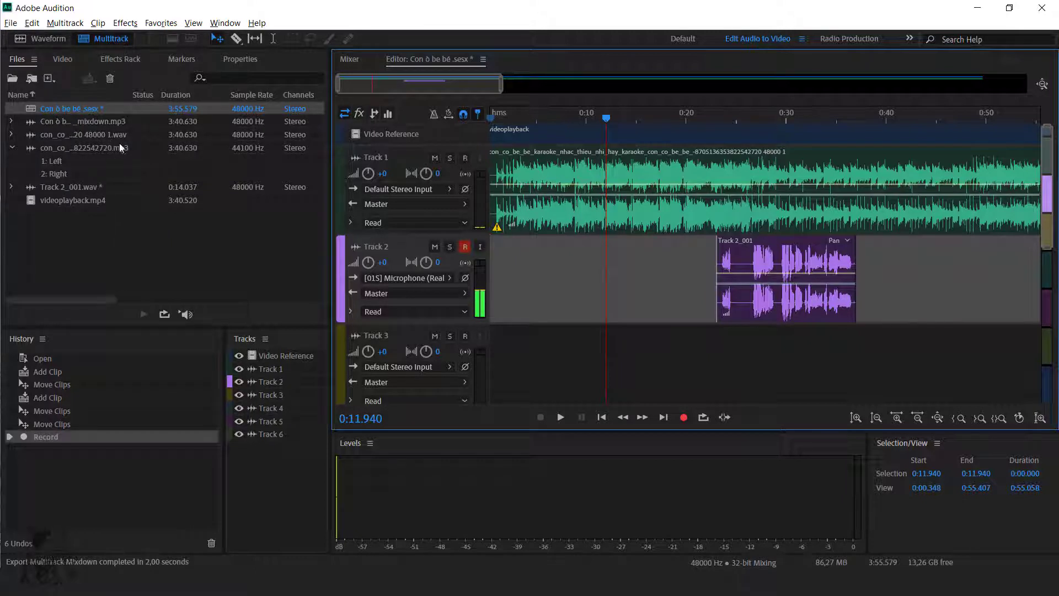
click(29, 122)
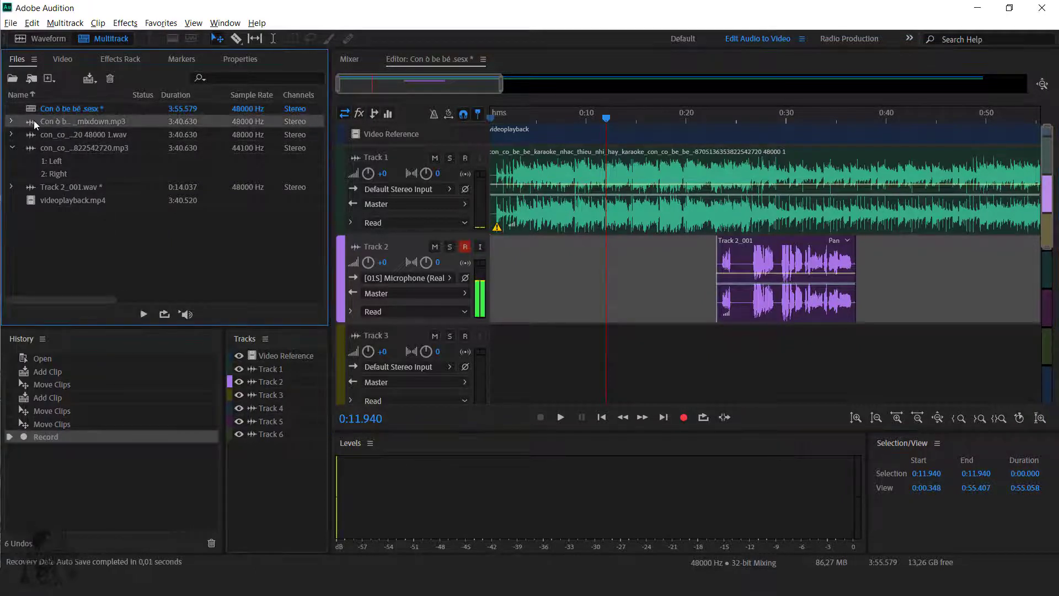
Step: Open the mixdown MP3 in the waveform editor and listen to it from about 0:34 and again from about 0:29
double_click(34, 121)
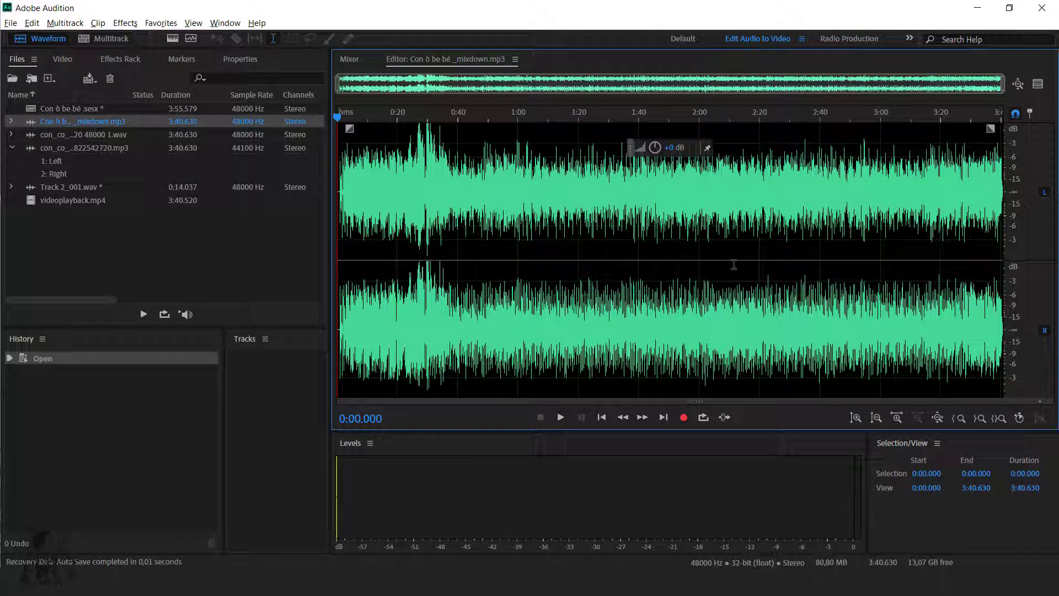
click(801, 273)
click(440, 234)
key(space)
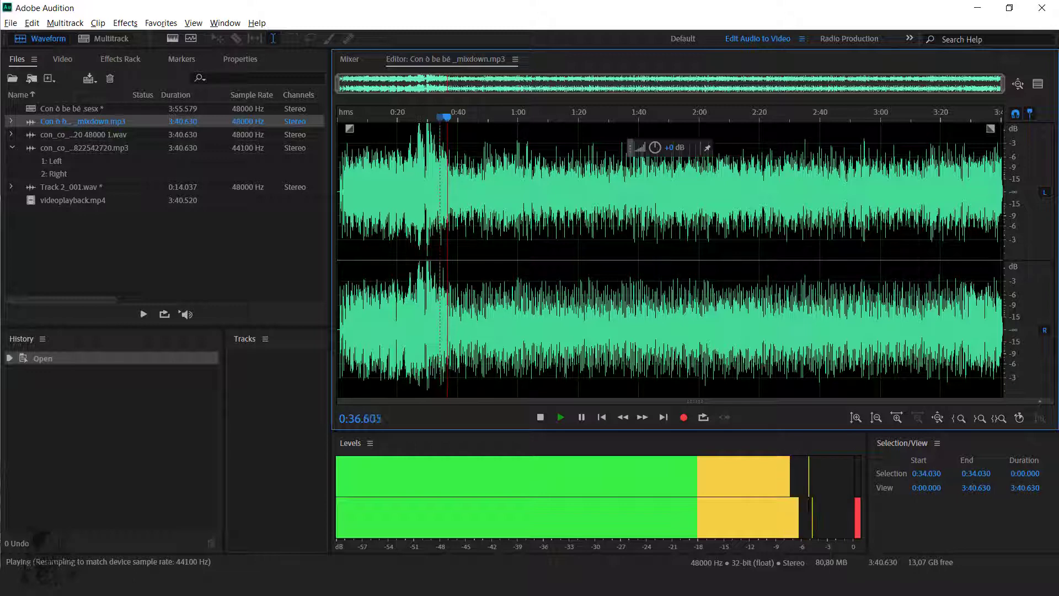
key(space)
click(424, 127)
key(space)
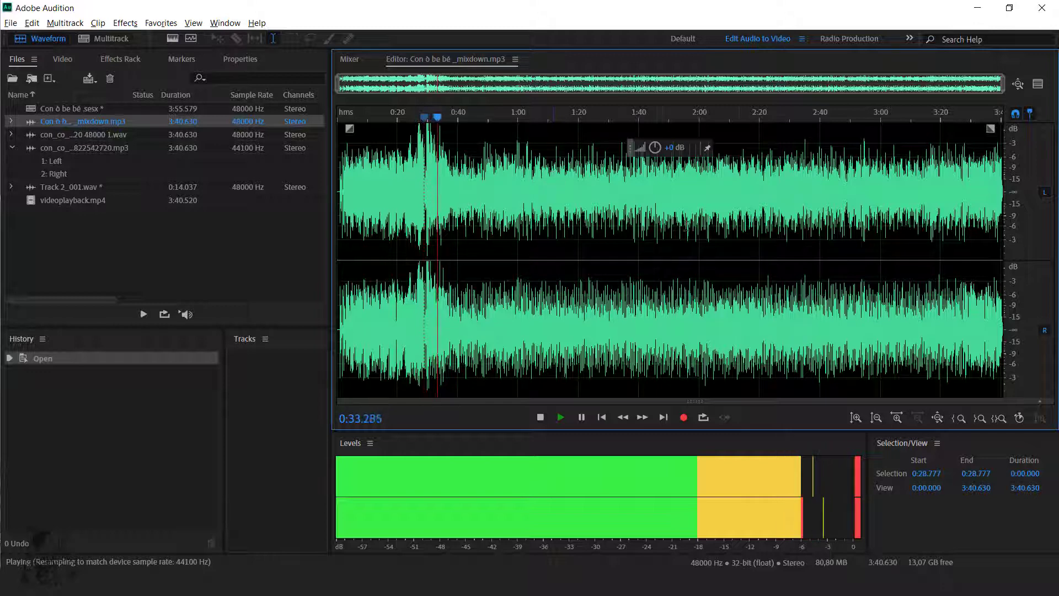
key(space)
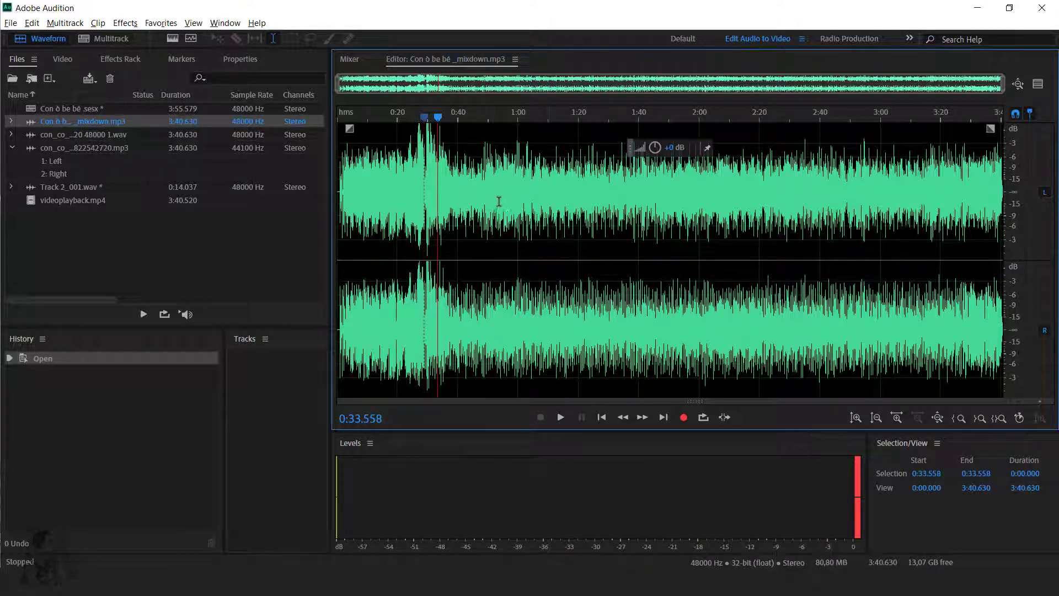
click(433, 198)
drag(420, 192, 675, 215)
drag(739, 215, 978, 240)
click(795, 290)
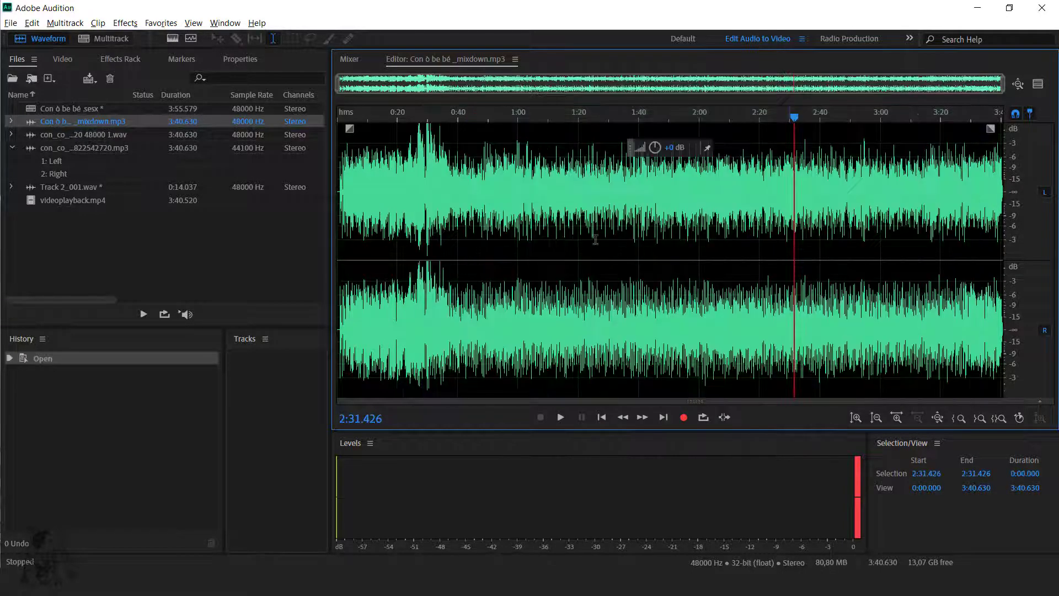
key(ctrl+a)
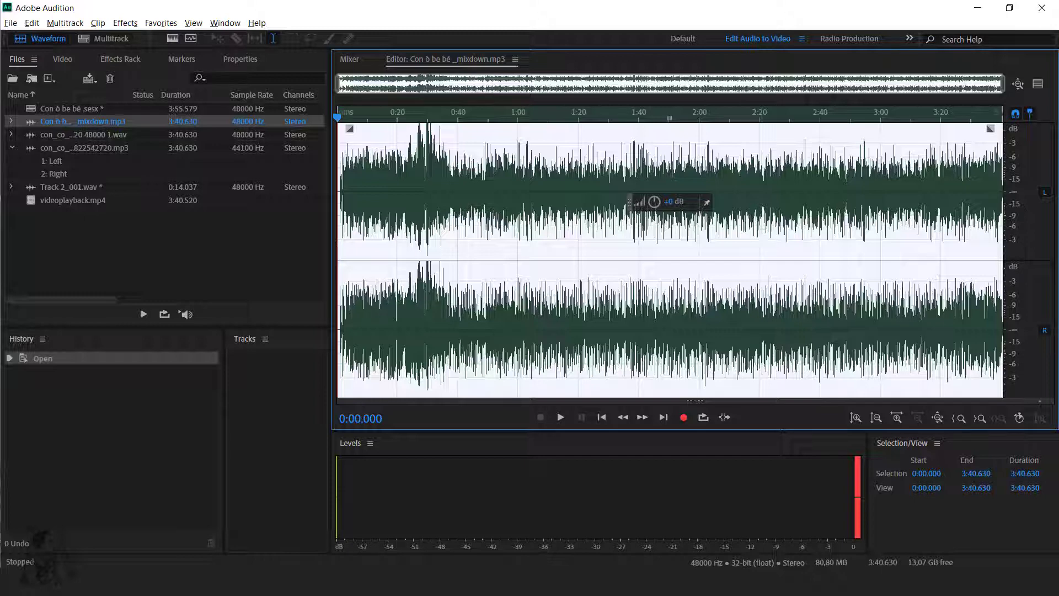
click(676, 160)
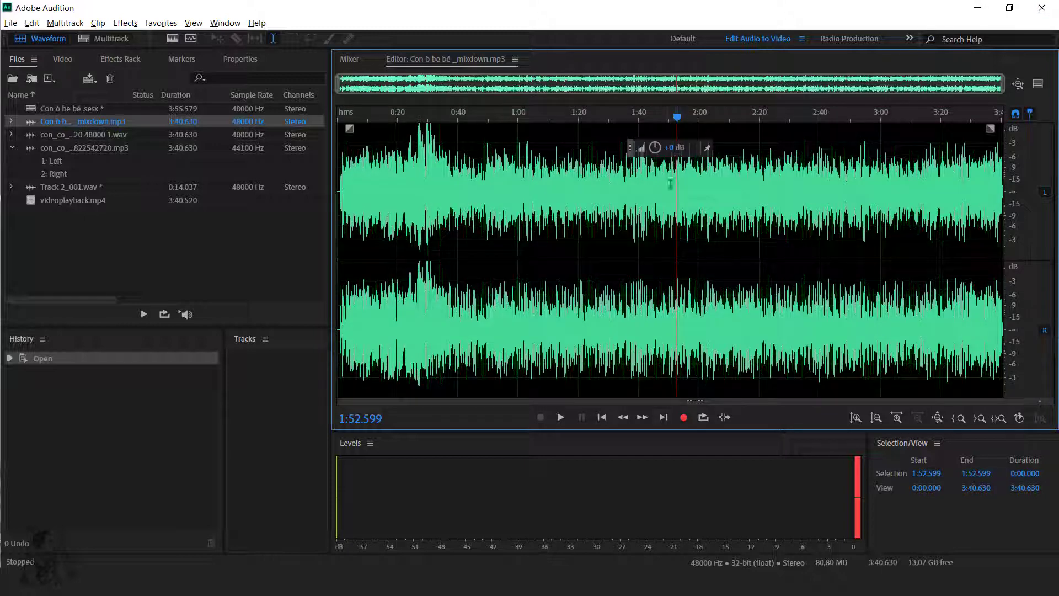